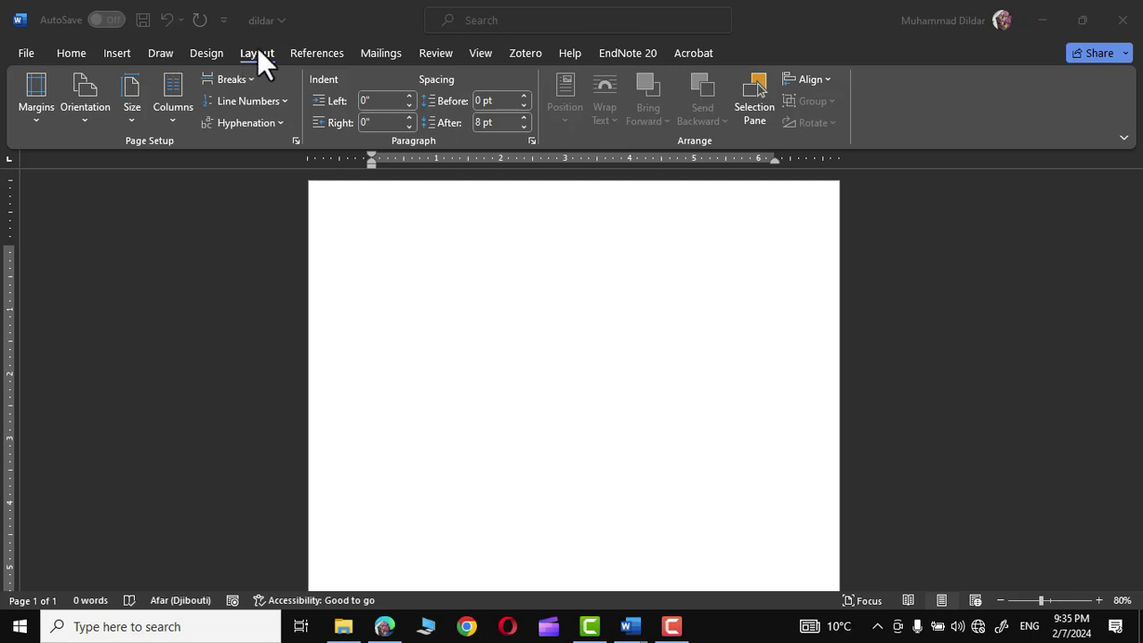
- Set the page to Narrow 0.5-inch margins and A4 paper size
click(36, 117)
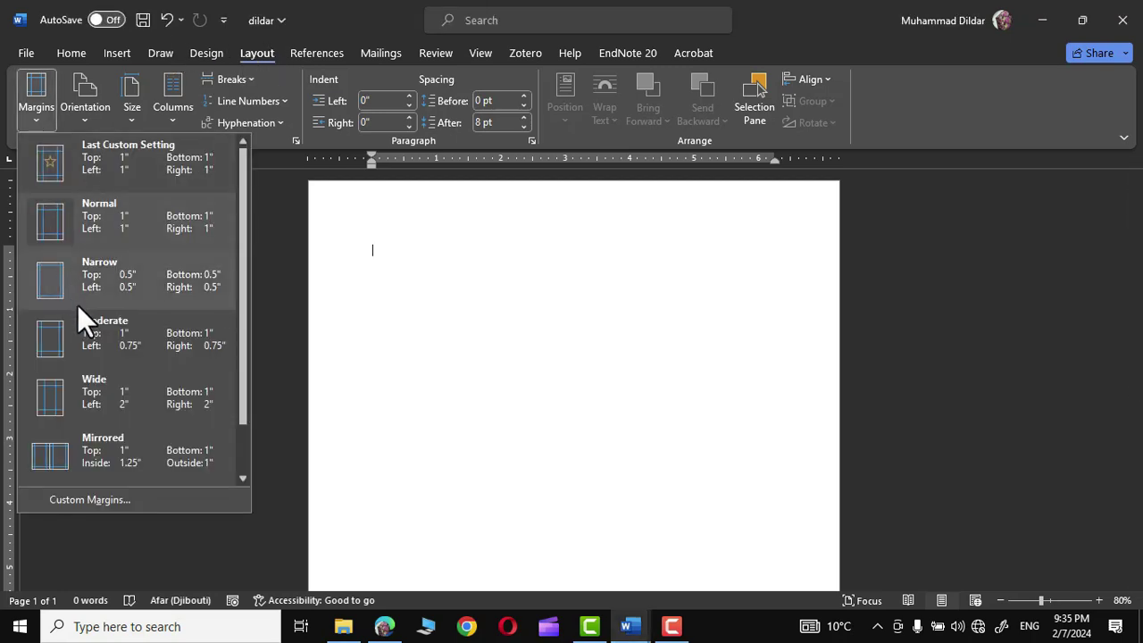
click(84, 278)
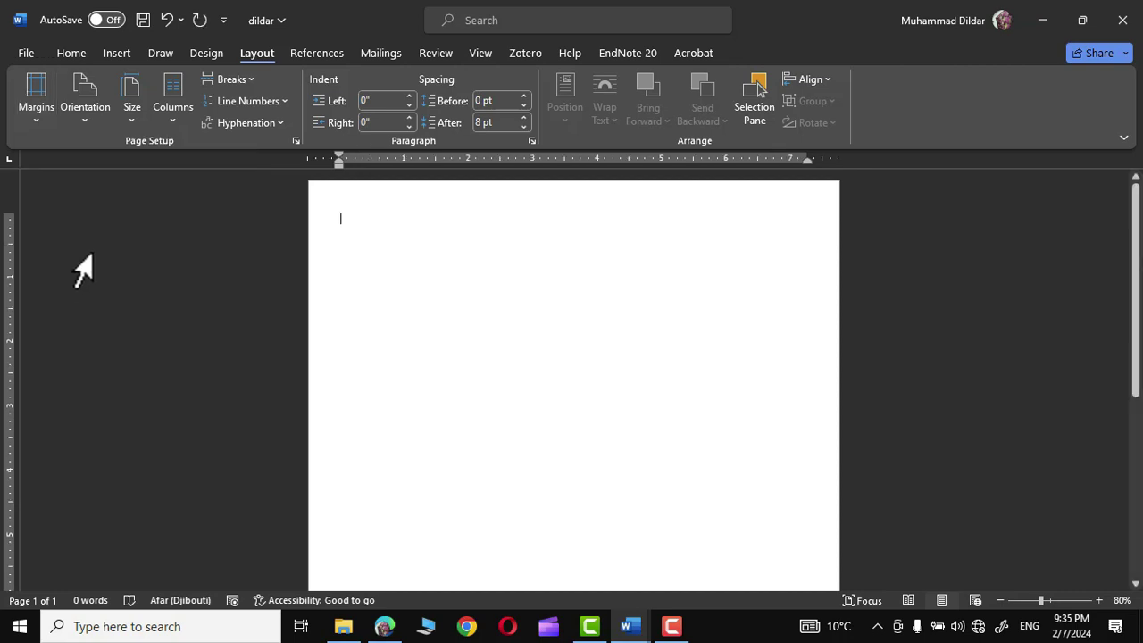
click(132, 117)
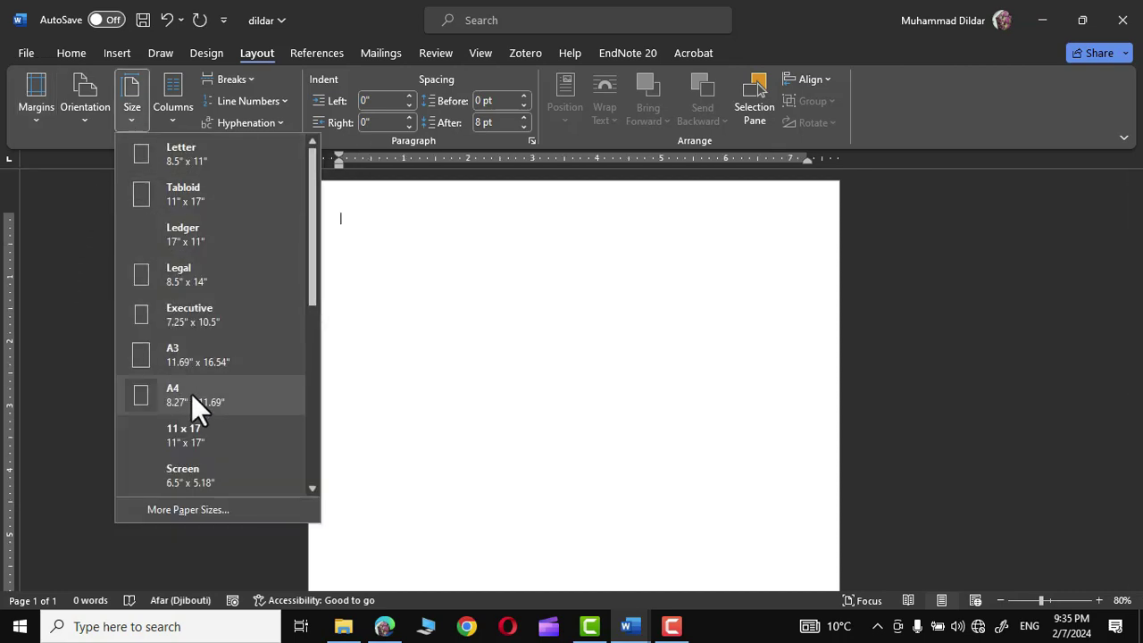
click(169, 394)
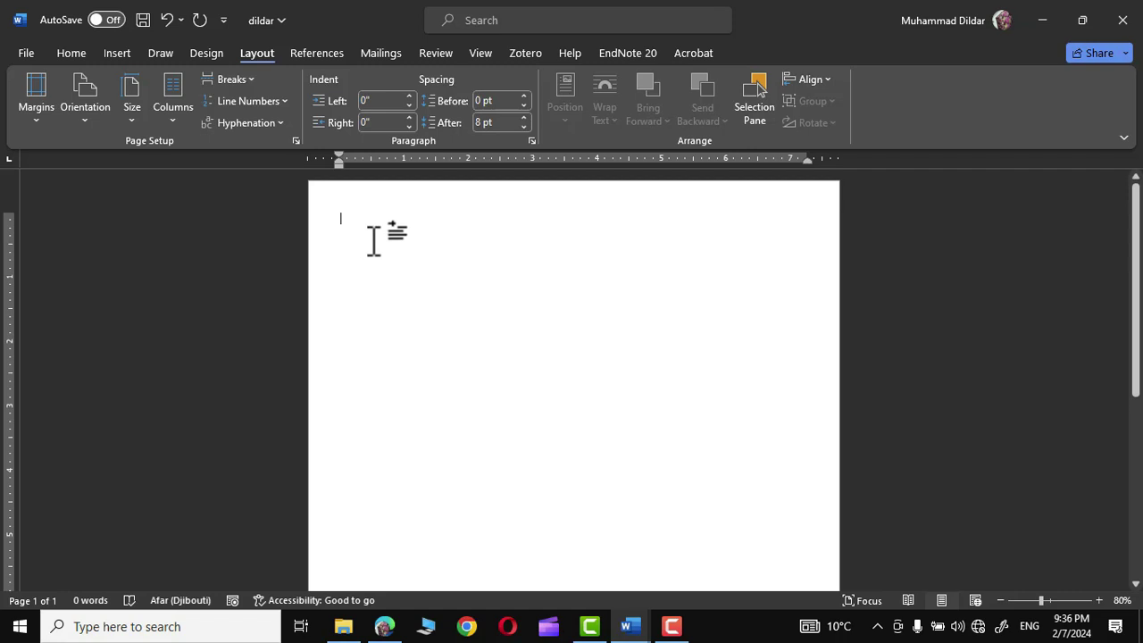
- Draw a tall rectangle along the page's left edge and fill it Dark Blue
click(121, 54)
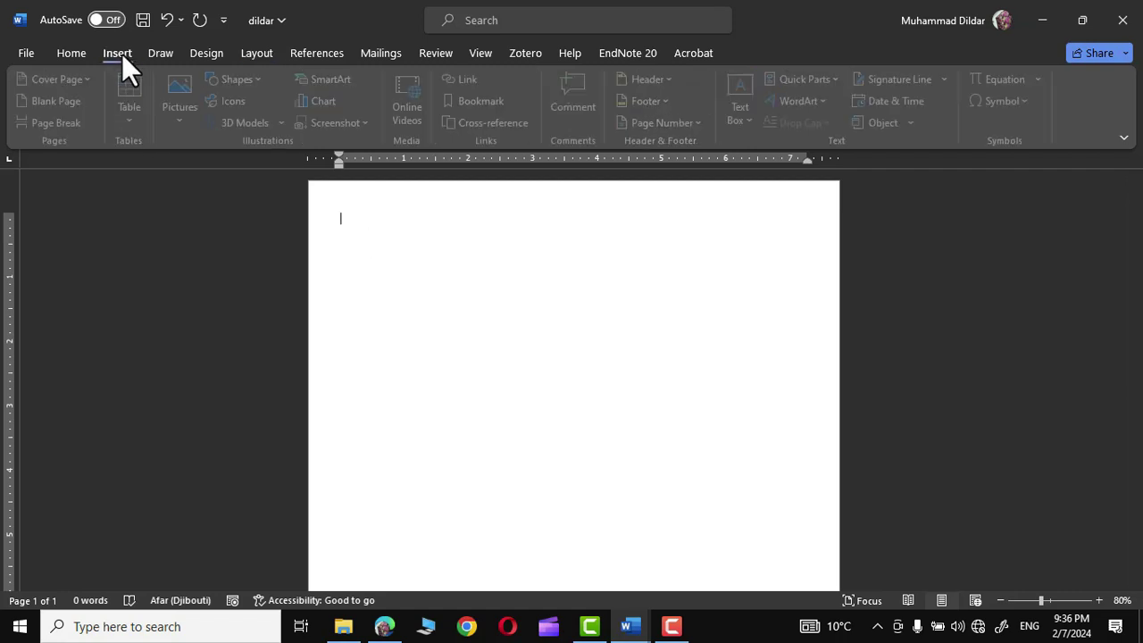
click(241, 79)
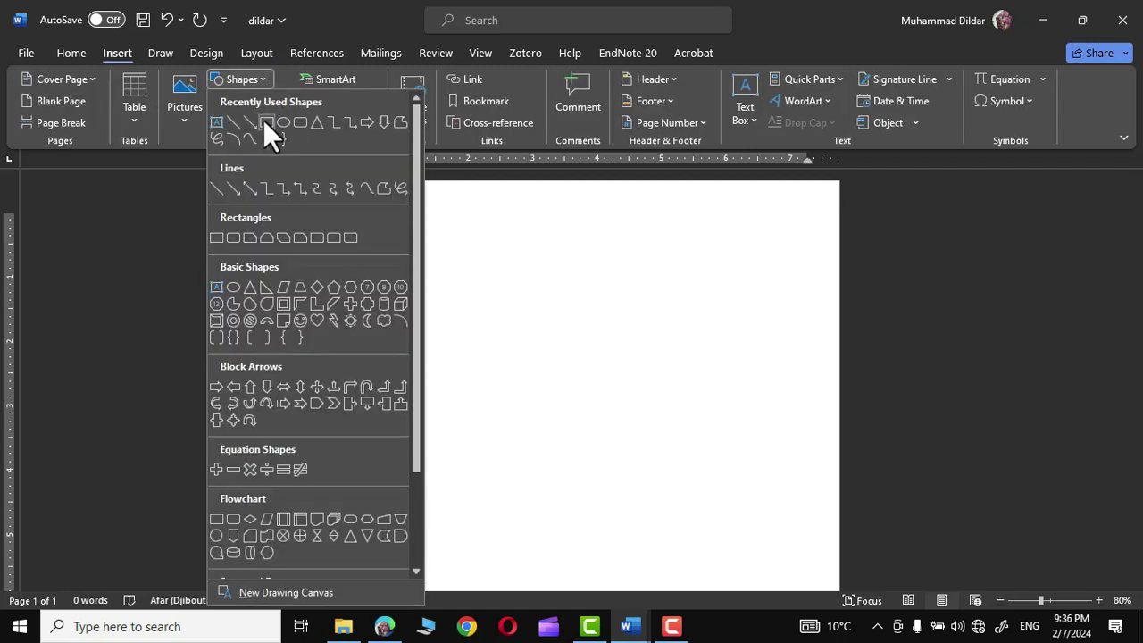
click(265, 123)
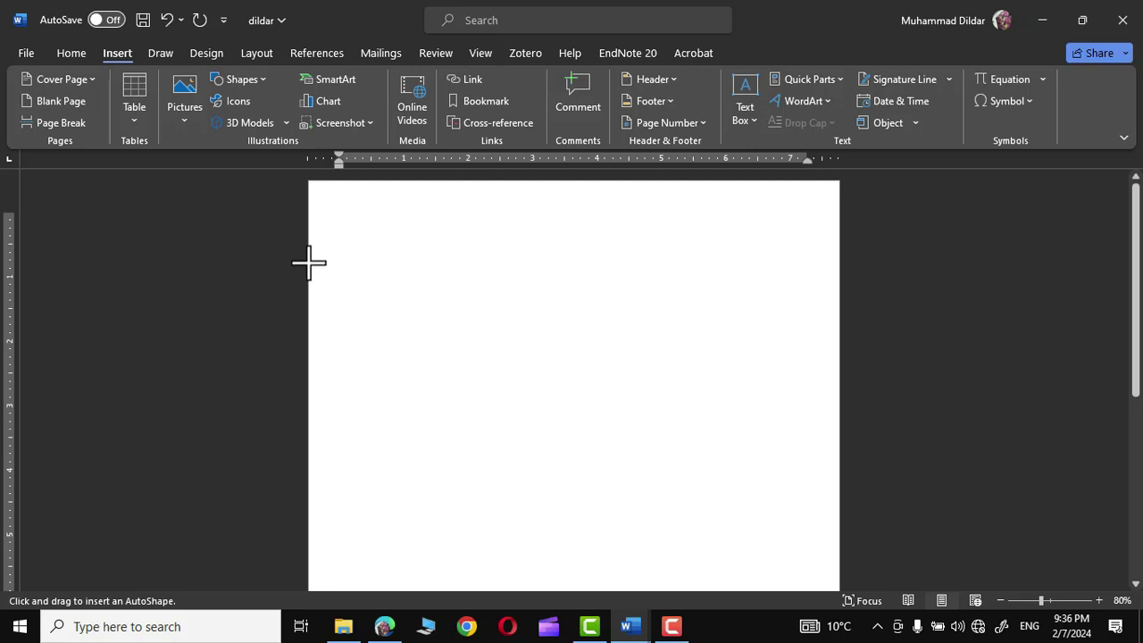
drag(308, 262, 451, 553)
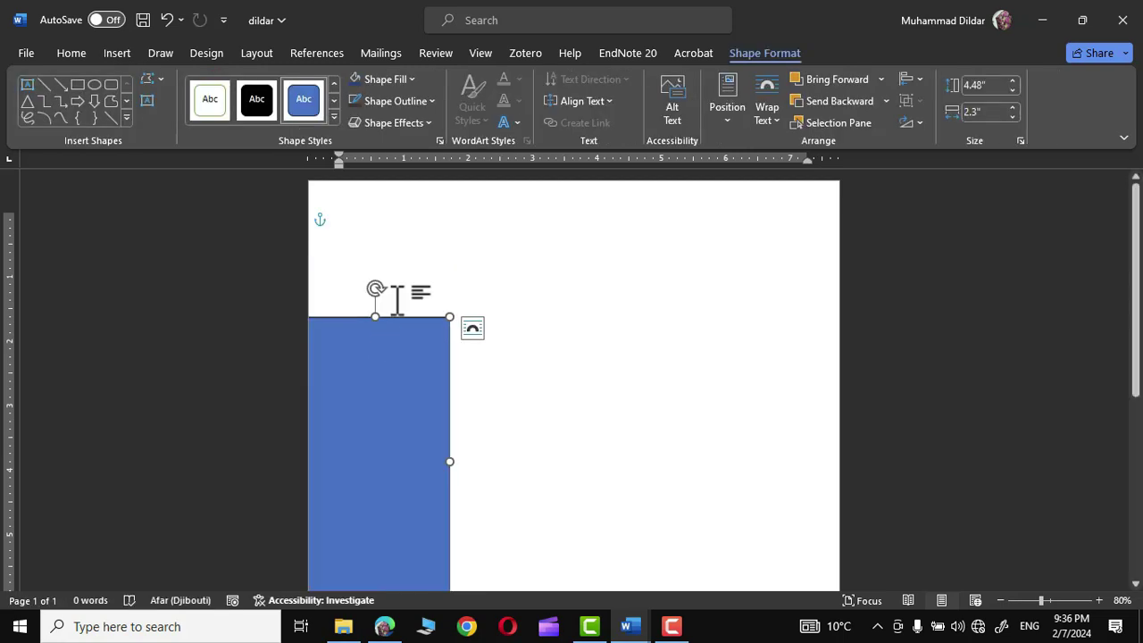
click(401, 75)
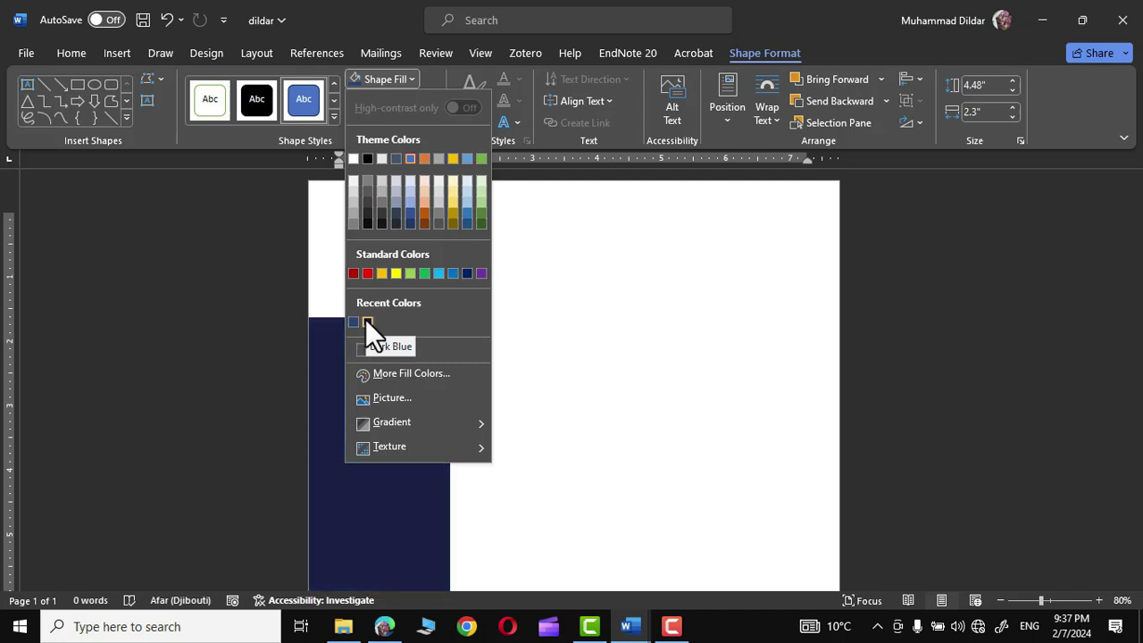
click(366, 321)
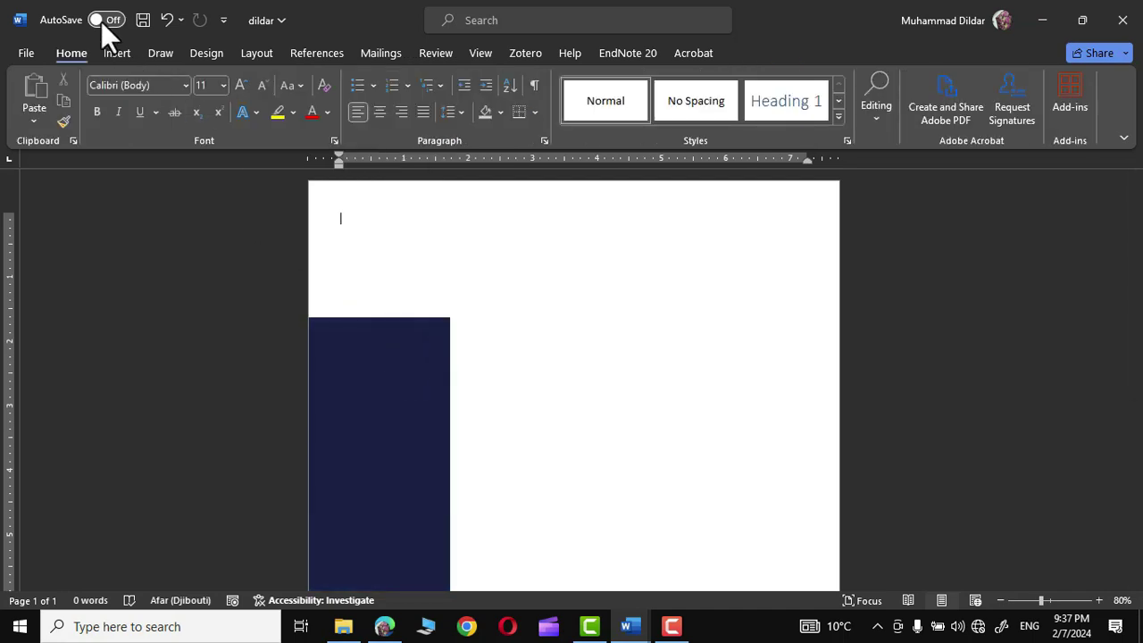
- Draw a rounded rectangle, rotate it about 60°, and stretch it across the top-left corner
click(119, 53)
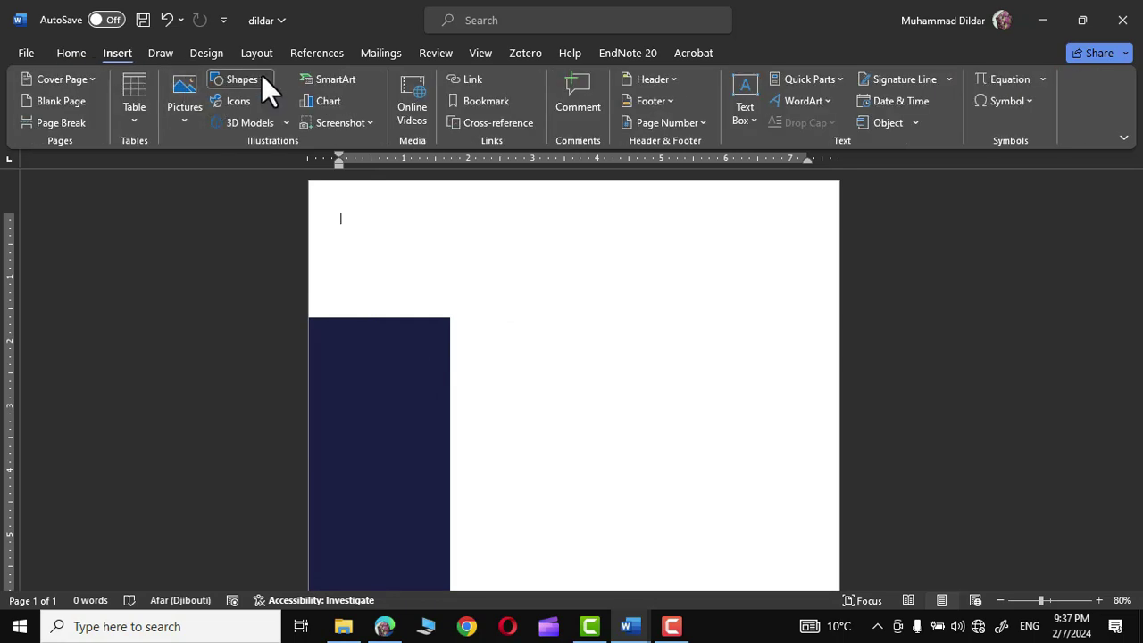
click(261, 77)
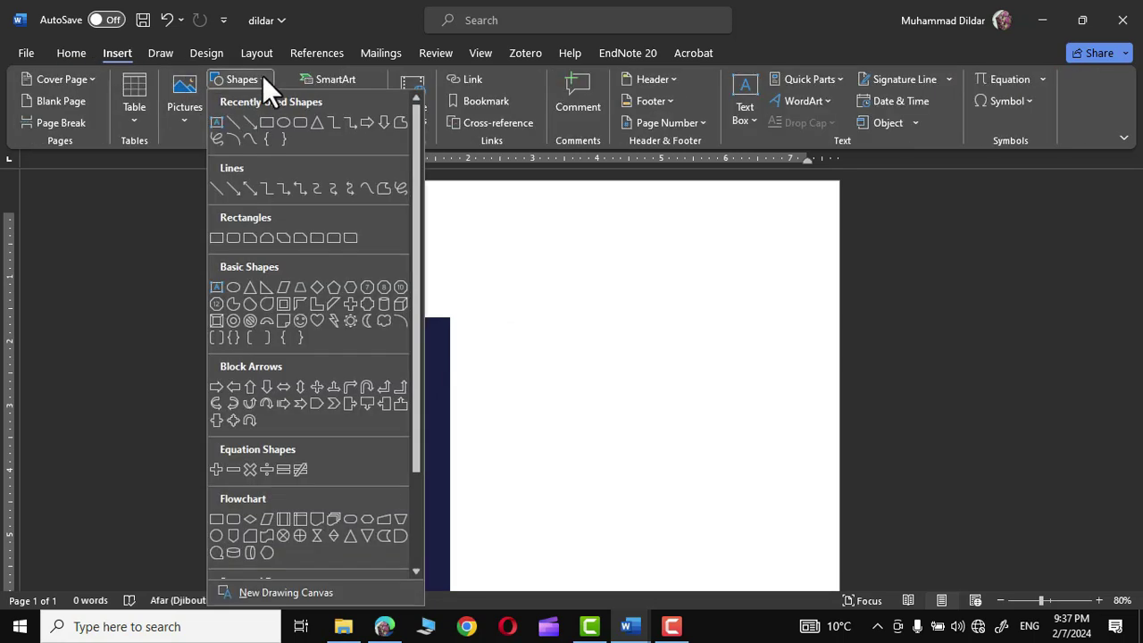
click(301, 120)
drag(367, 211, 530, 365)
mouse_move(450, 187)
mouse_down()
mouse_move(533, 243)
mouse_move(395, 222)
mouse_up()
drag(473, 202, 458, 172)
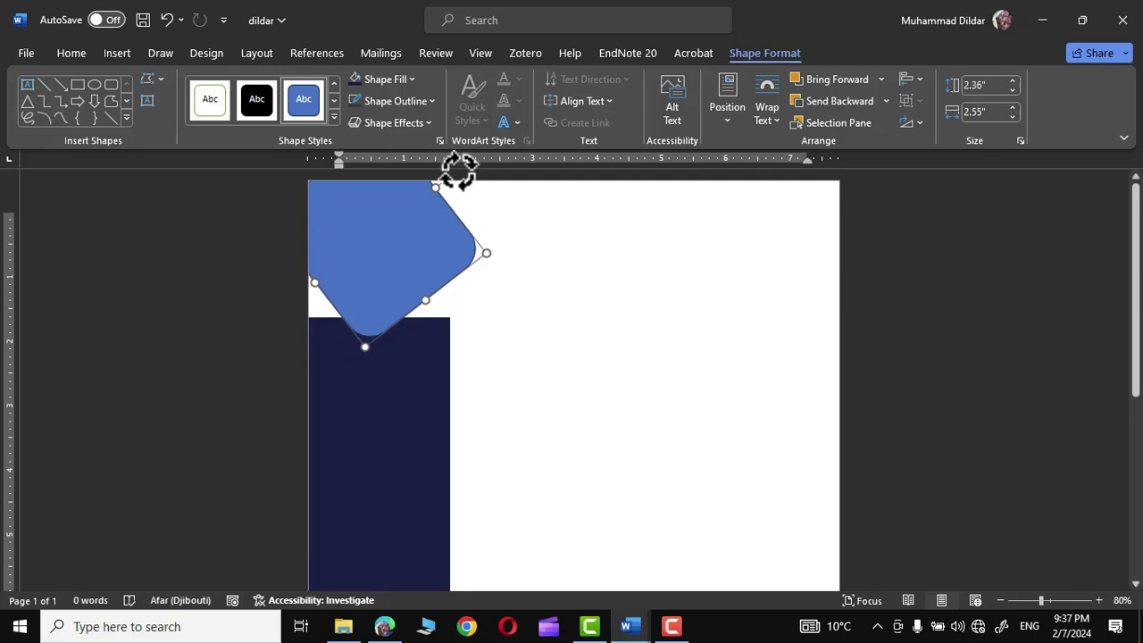
drag(487, 253, 554, 256)
drag(383, 469, 382, 413)
drag(550, 234, 679, 183)
- Fill the angled rounded shape Dark Blue and set its outline to No Outline
click(444, 256)
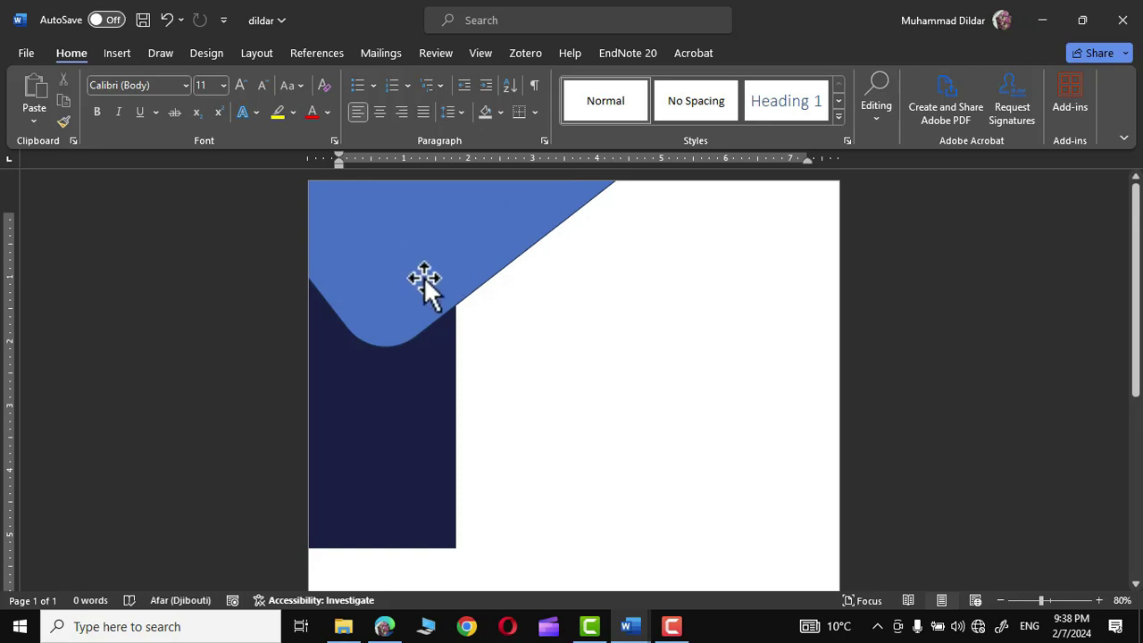
click(410, 259)
click(763, 53)
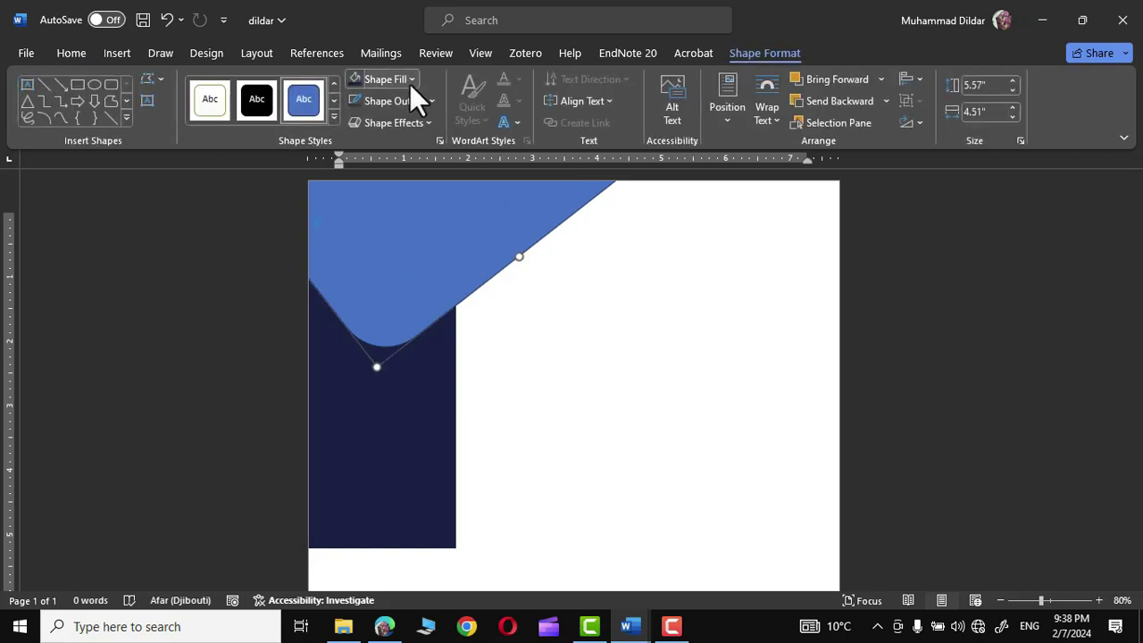
click(389, 75)
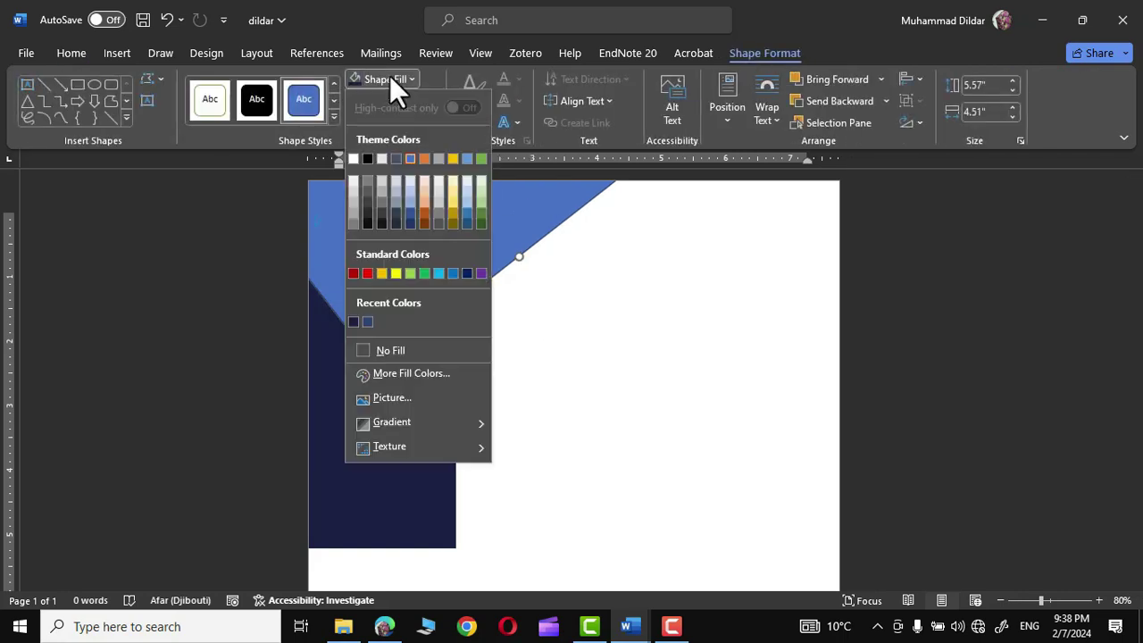
click(369, 321)
click(441, 305)
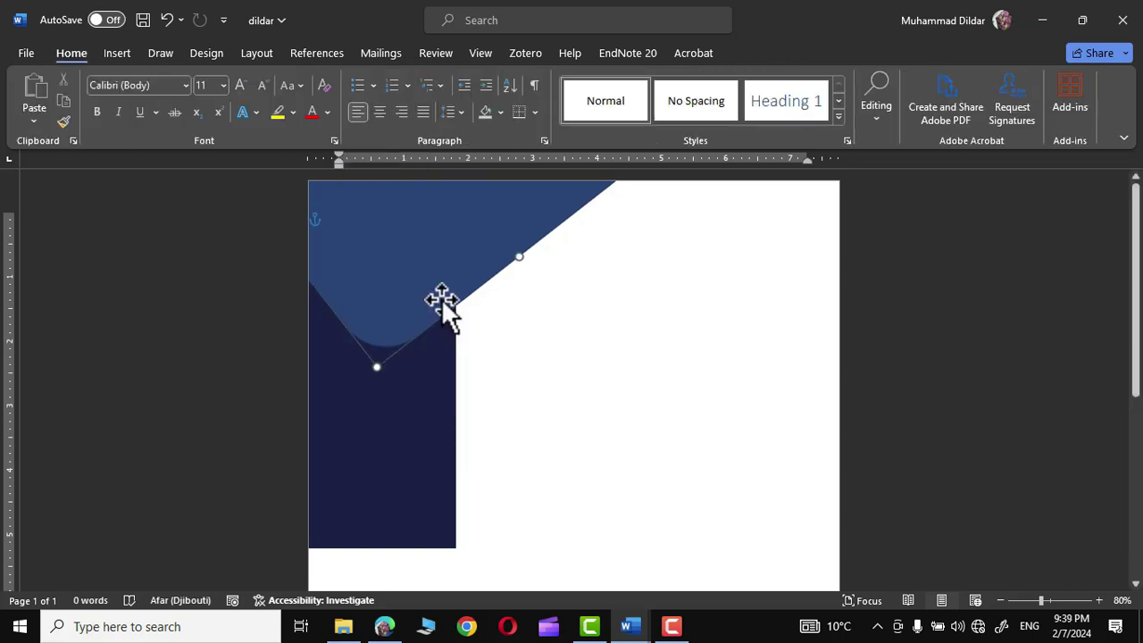
click(432, 98)
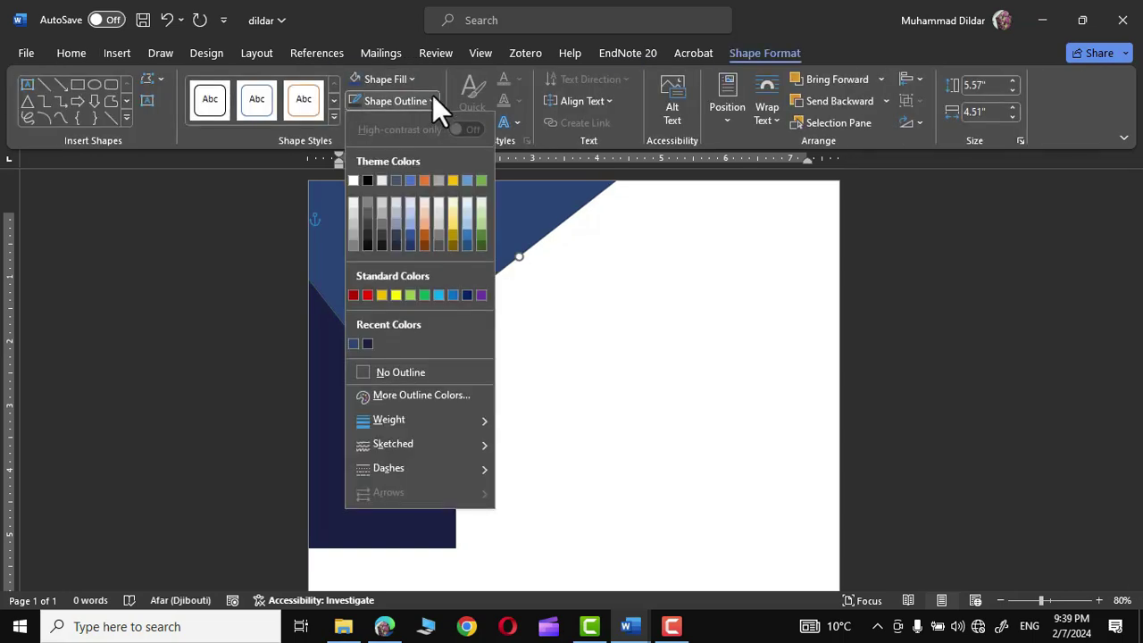
click(383, 372)
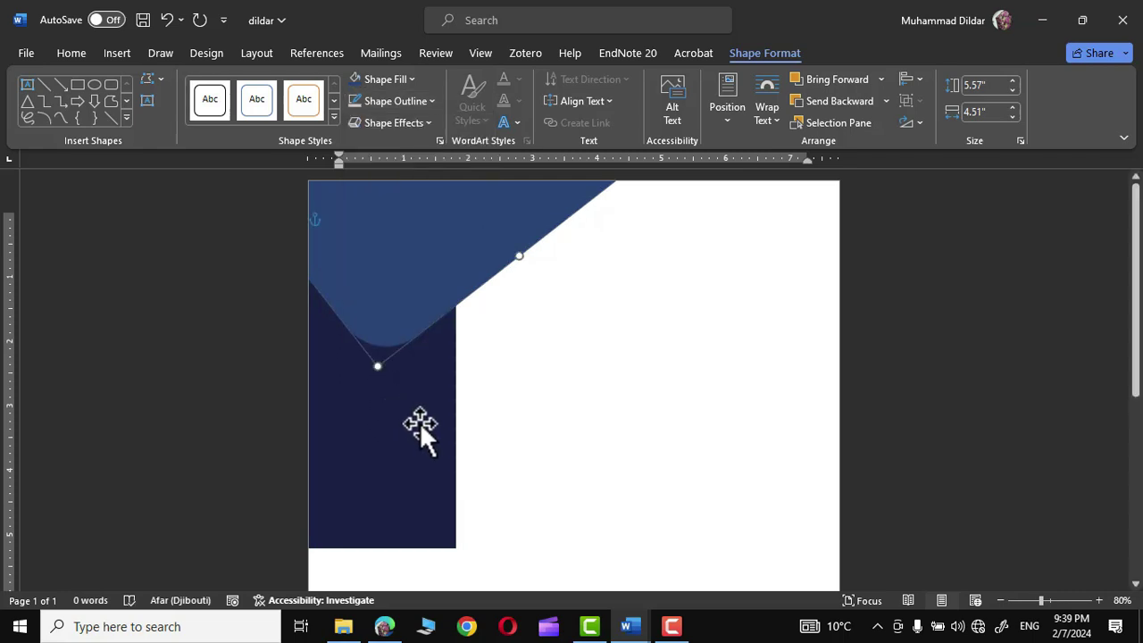
click(420, 422)
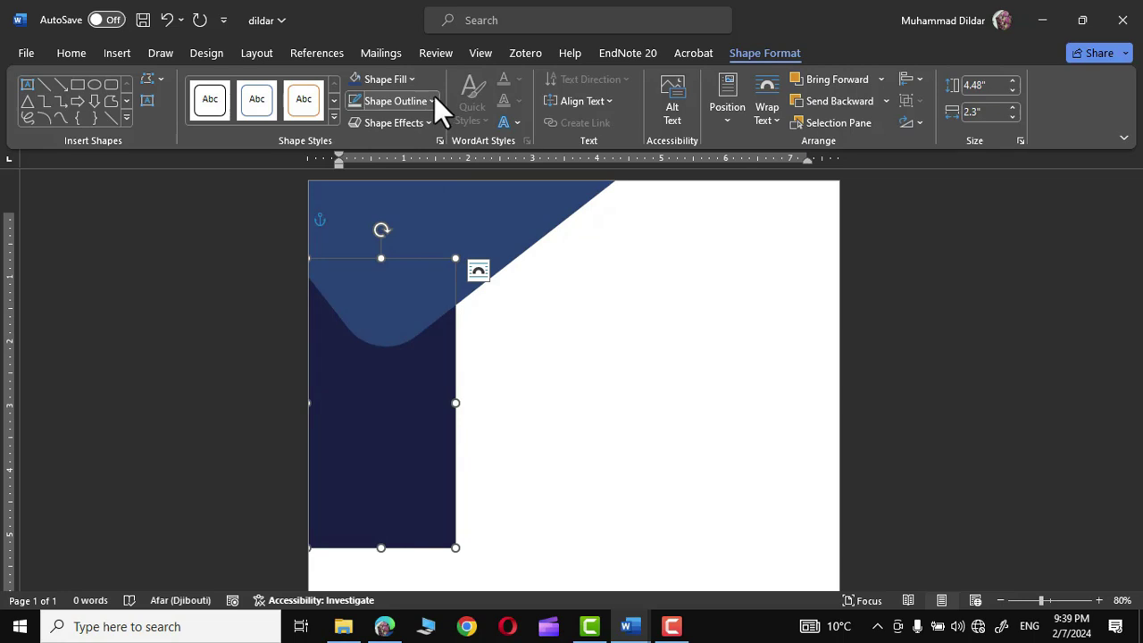
- Browse the angled navy shape's shadow effects without applying one
key(Escape)
click(454, 286)
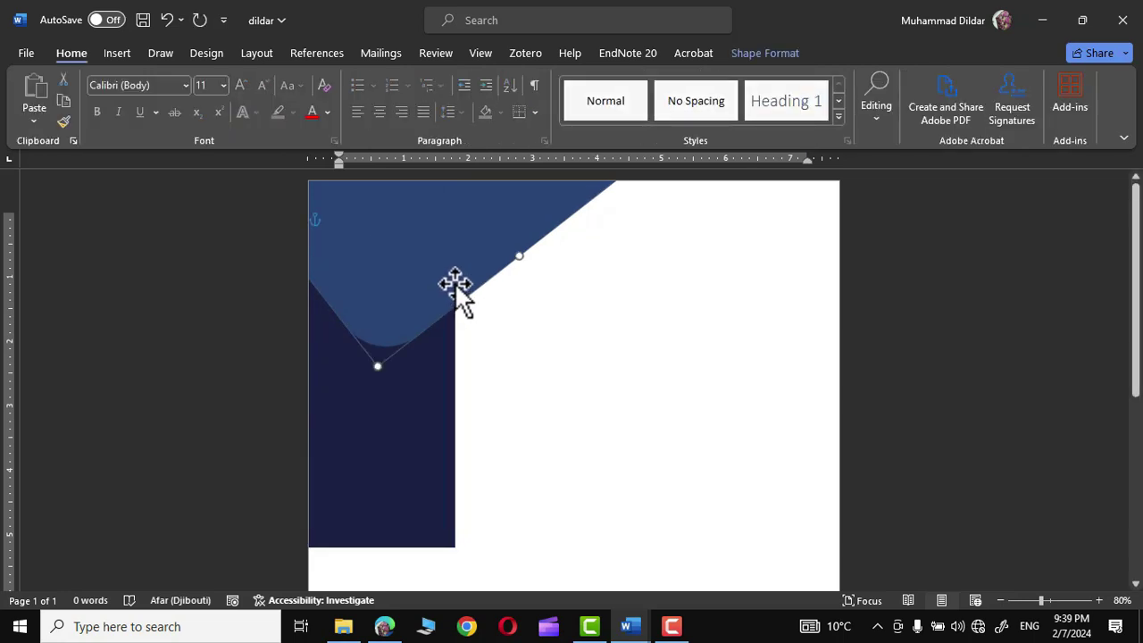
click(774, 50)
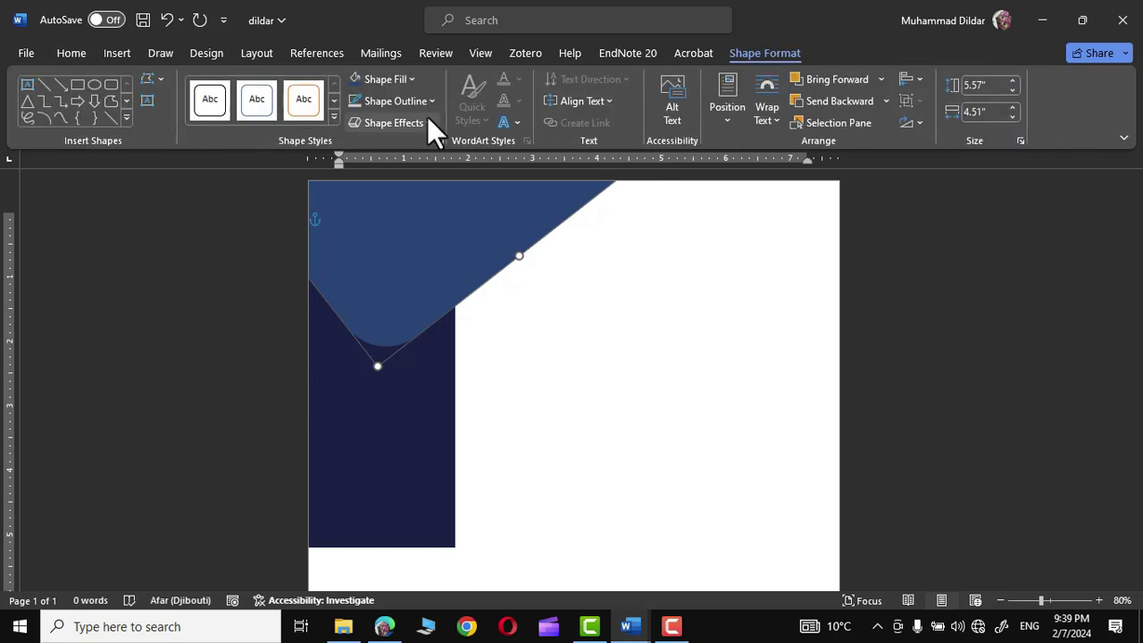
click(427, 118)
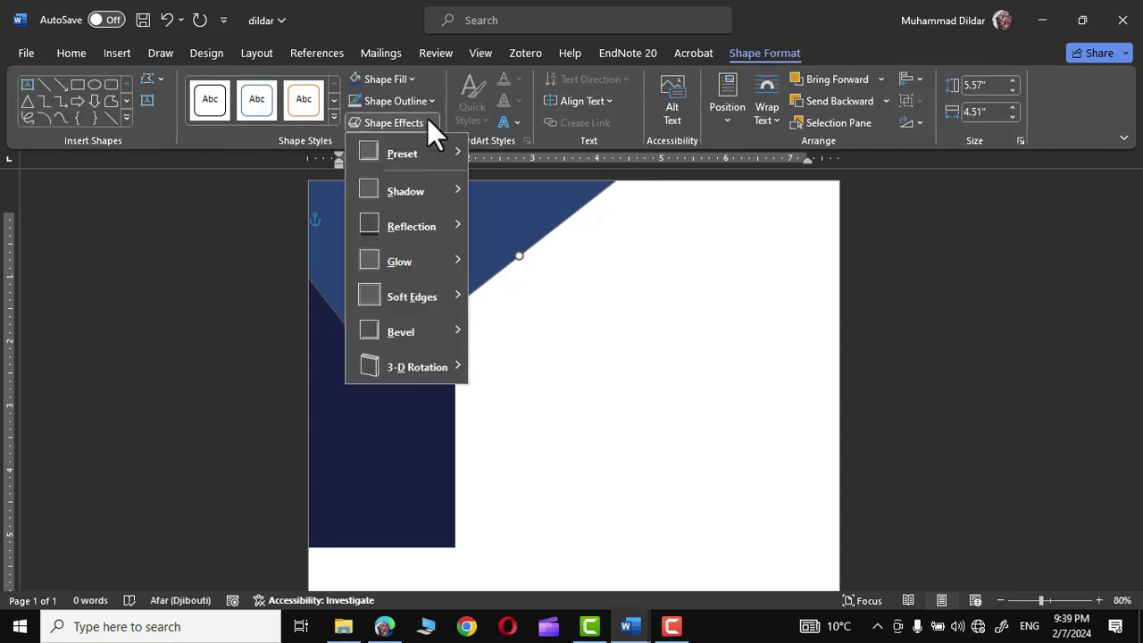
mouse_move(448, 188)
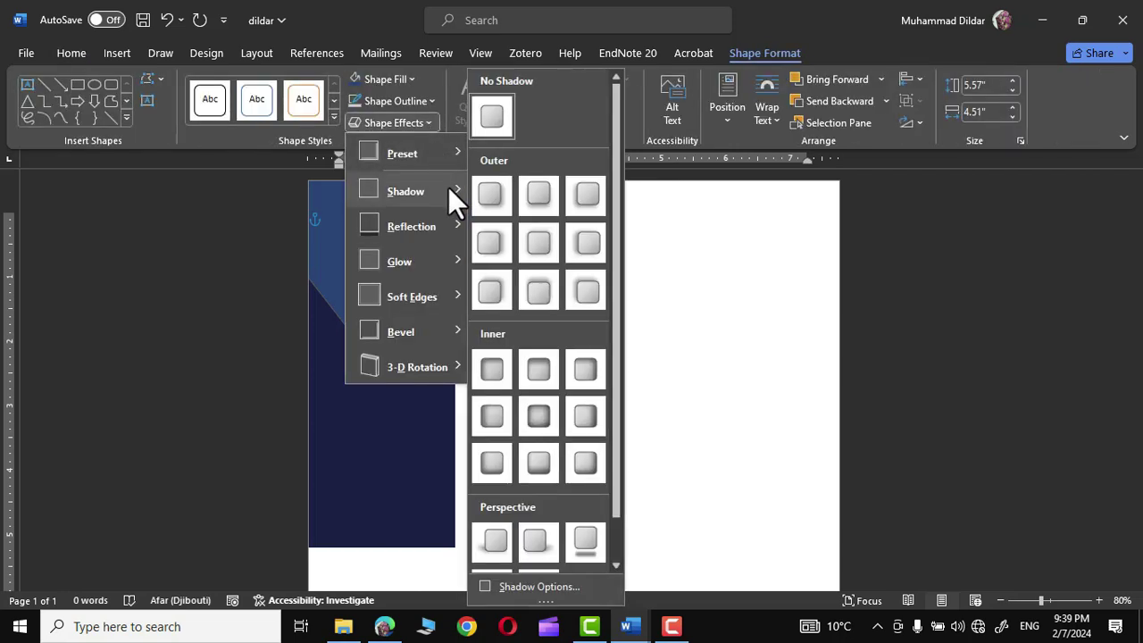
click(541, 196)
- Stretch the dark-blue rectangle to the page's bottom edge and widen it slightly
click(917, 358)
click(1000, 600)
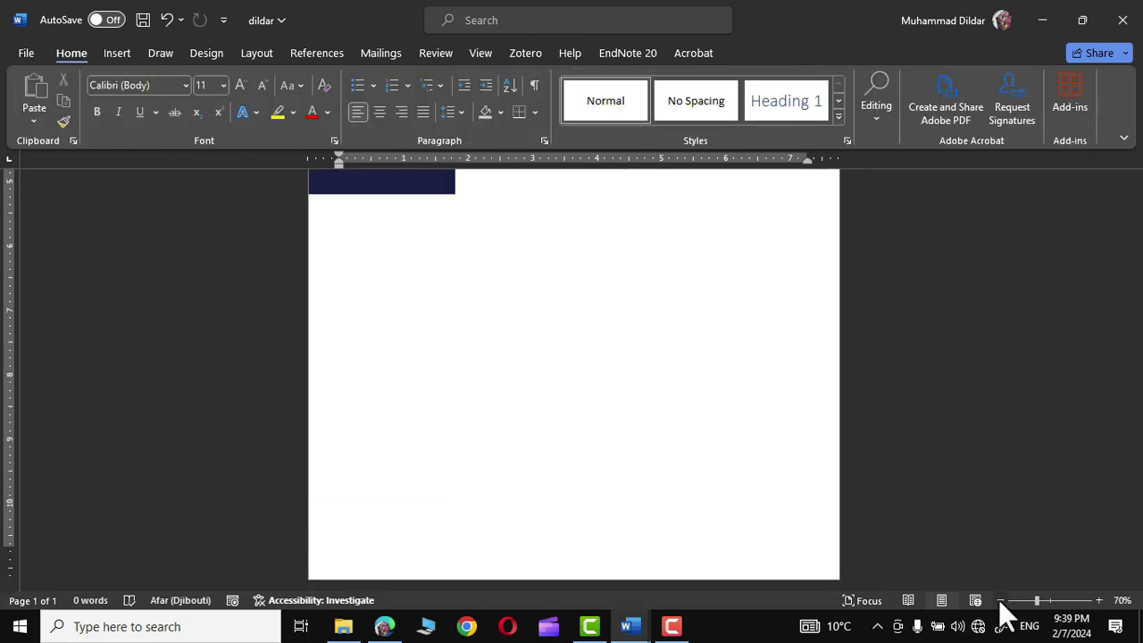
click(1000, 600)
ctrl+scroll(903, 500, down, 3)
click(498, 348)
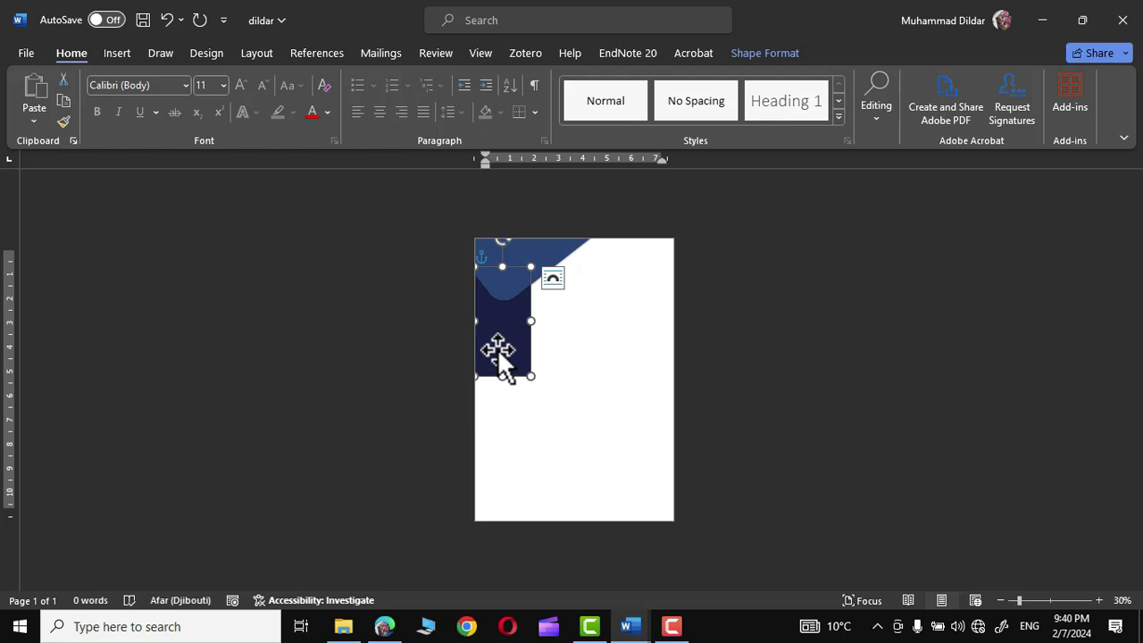
drag(503, 379, 498, 523)
drag(530, 393, 543, 398)
click(1099, 601)
click(1099, 600)
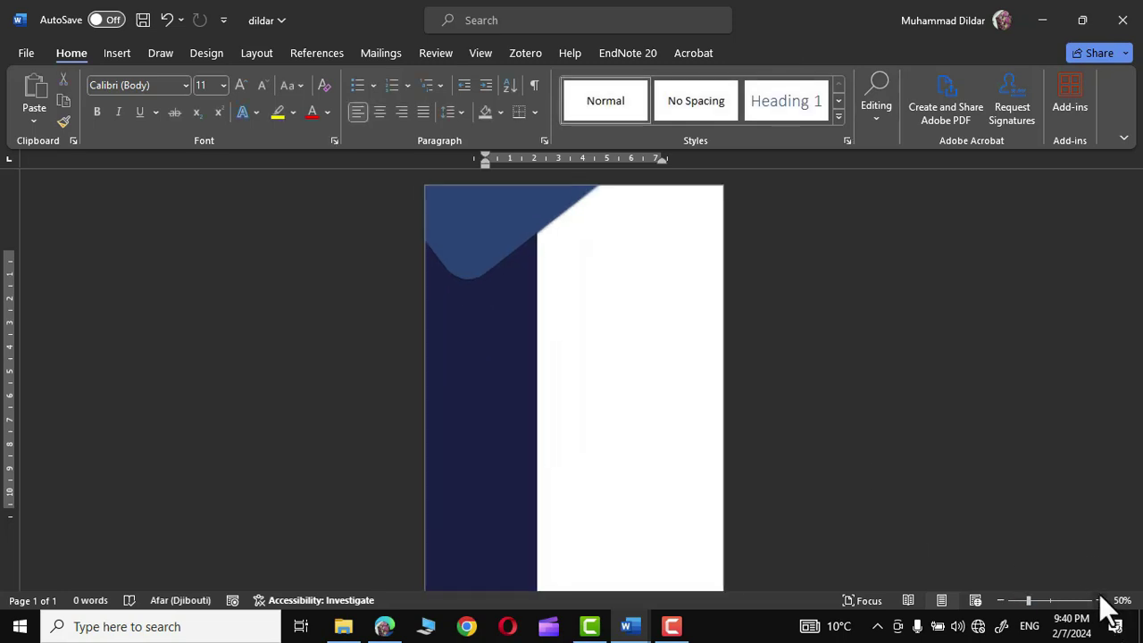
click(1098, 598)
click(1098, 598)
click(1099, 599)
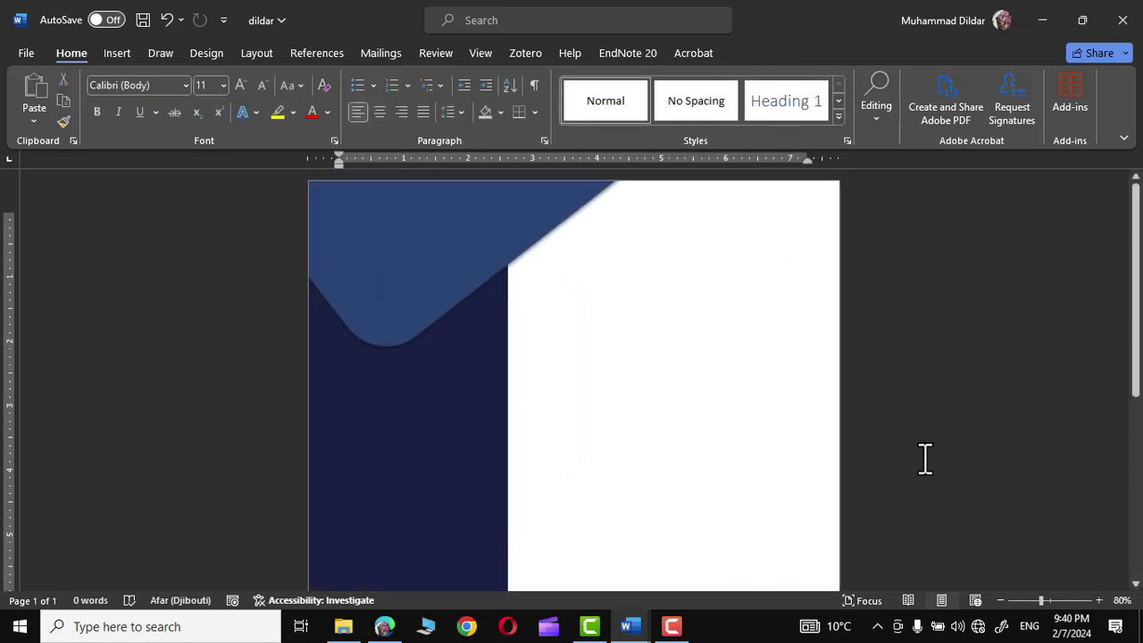
click(119, 51)
- Insert the woman's portrait photo from this device and set it In Front of Text
click(181, 93)
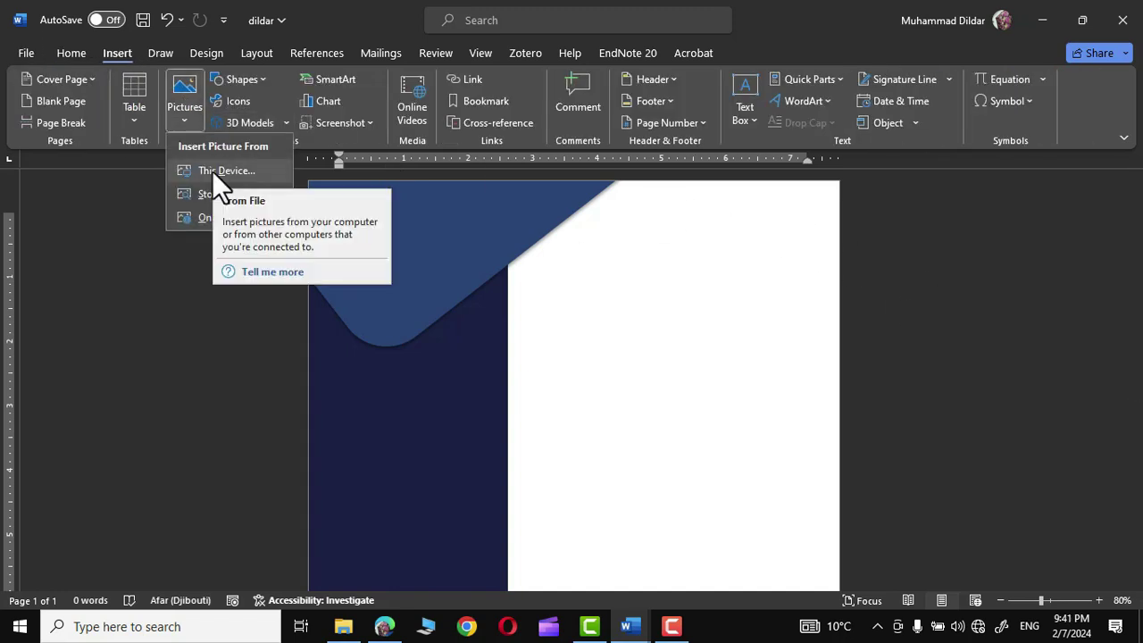
click(214, 170)
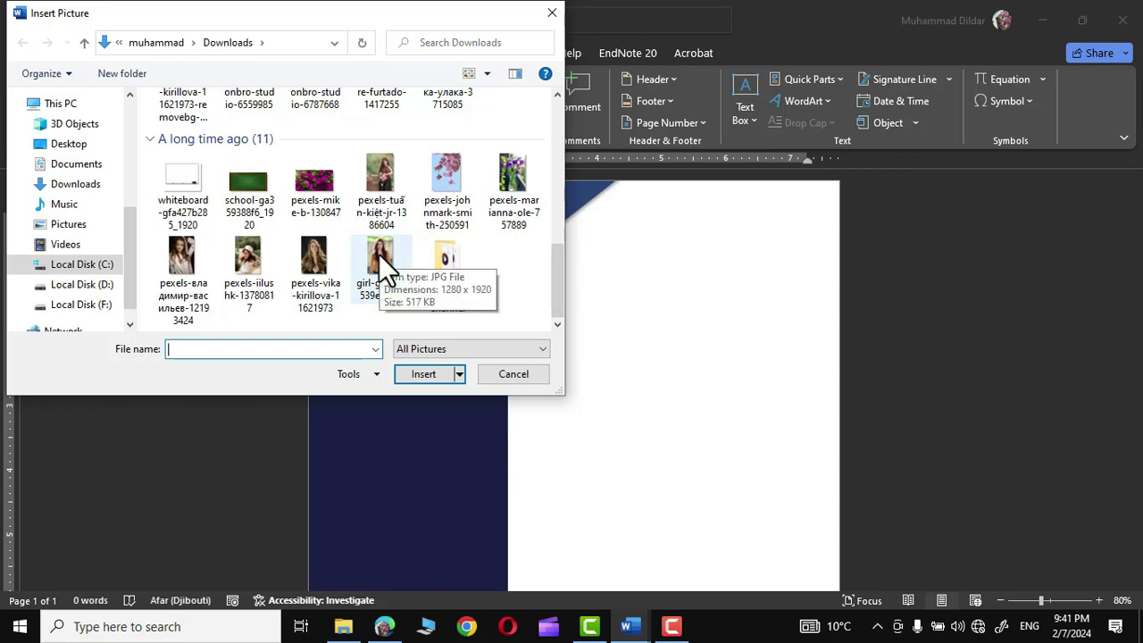
double_click(379, 254)
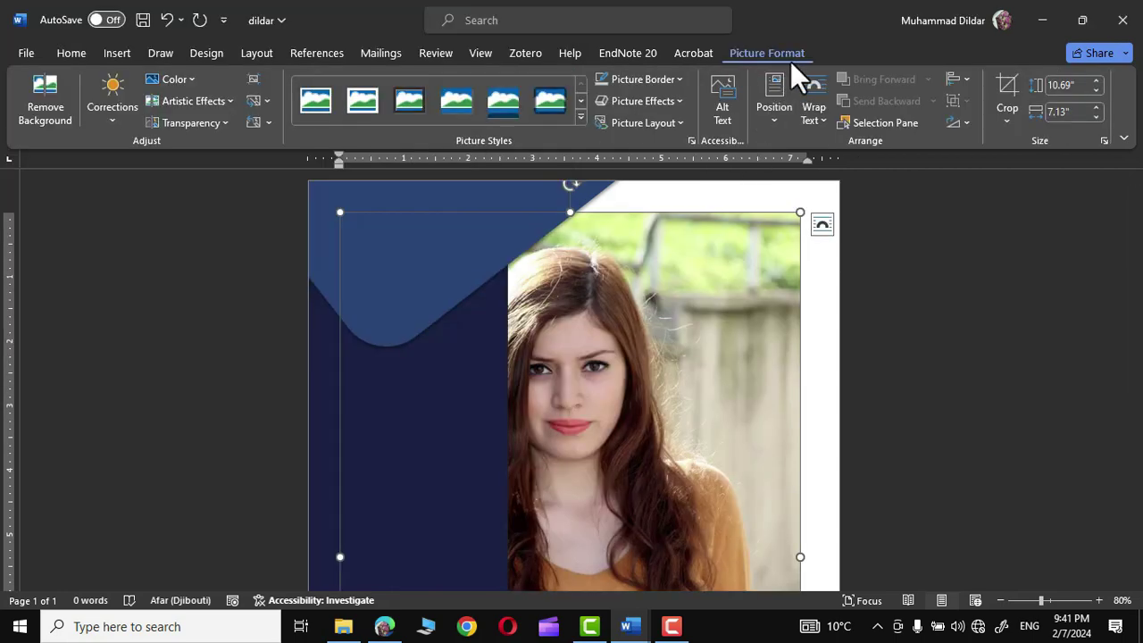
click(824, 120)
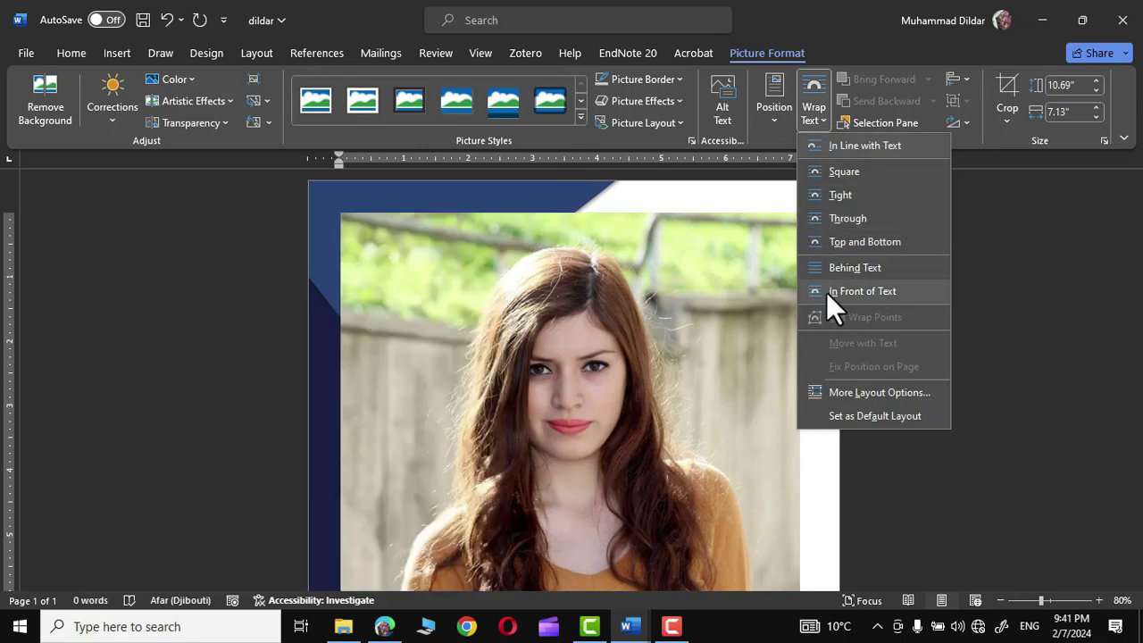
click(826, 292)
- Shrink the photo from its corner to about 6.59 by 4.39 inches
click(1000, 600)
click(999, 601)
click(999, 600)
click(1000, 601)
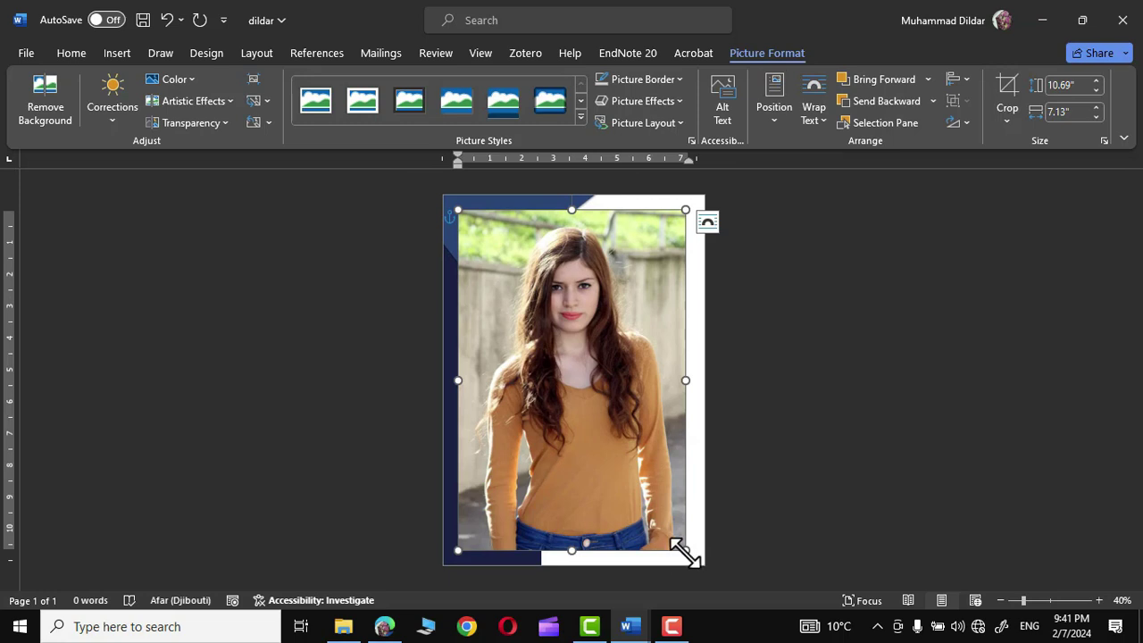
drag(685, 551, 598, 339)
double_click(526, 308)
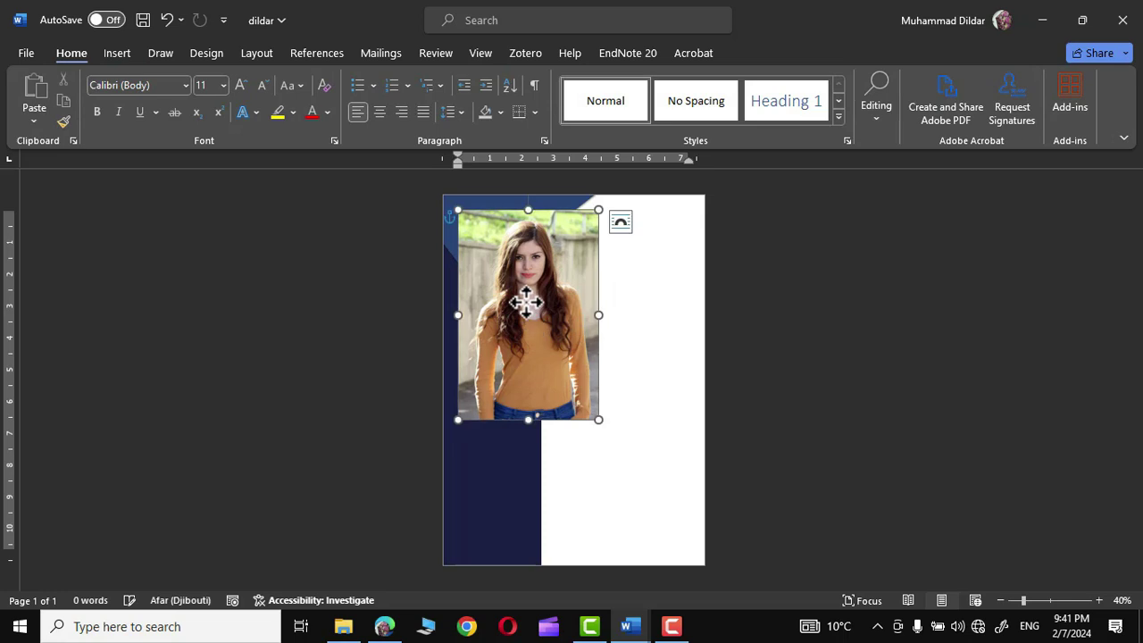
click(1010, 83)
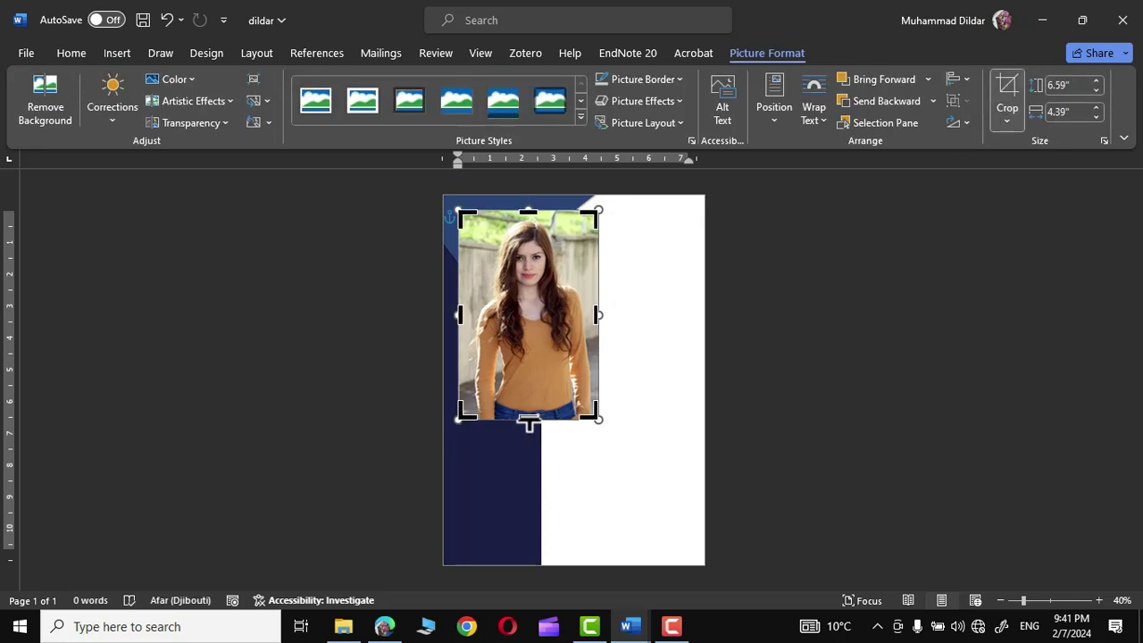
- Crop the photo's bottom and sides to frame the face and shoulders
drag(528, 422, 535, 326)
drag(459, 268, 471, 268)
drag(594, 268, 581, 273)
drag(470, 269, 480, 272)
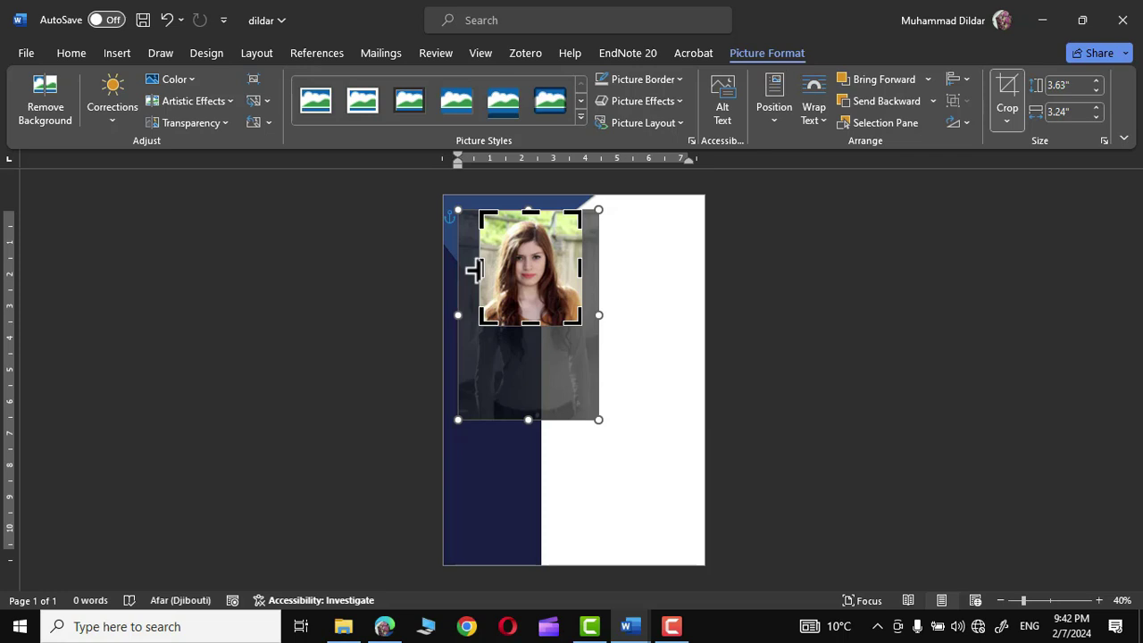
click(636, 259)
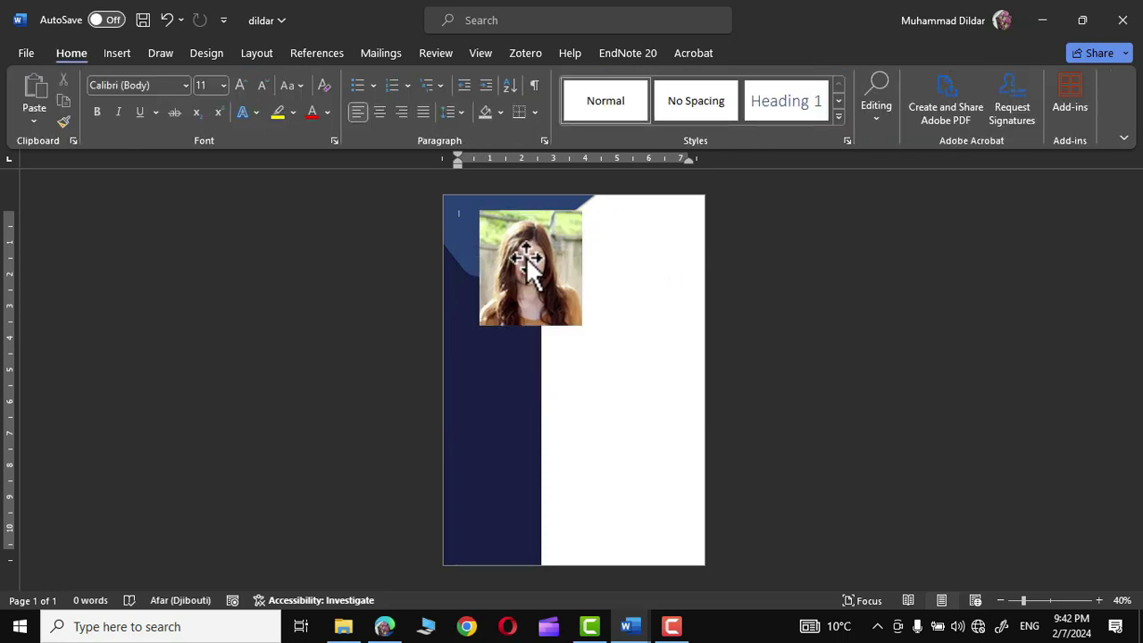
- Shrink the cropped portrait to 1.61 by 1.44 inches and move it into the top-left blue area
click(536, 257)
scroll(1081, 610, up, 2)
click(1098, 600)
click(1098, 600)
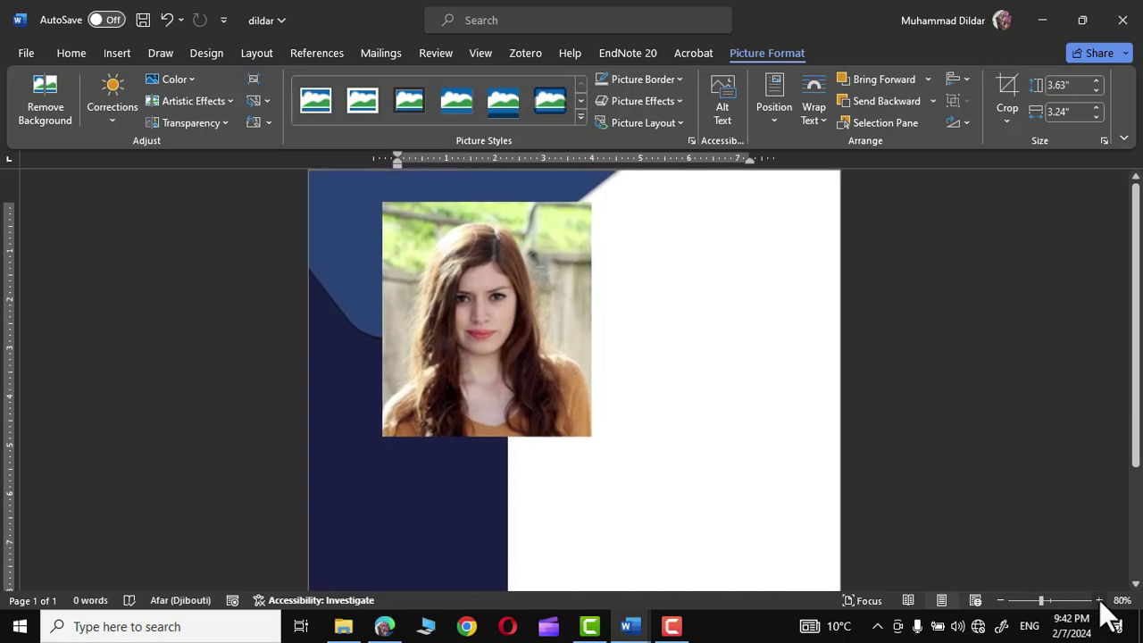
click(1099, 600)
click(1099, 600)
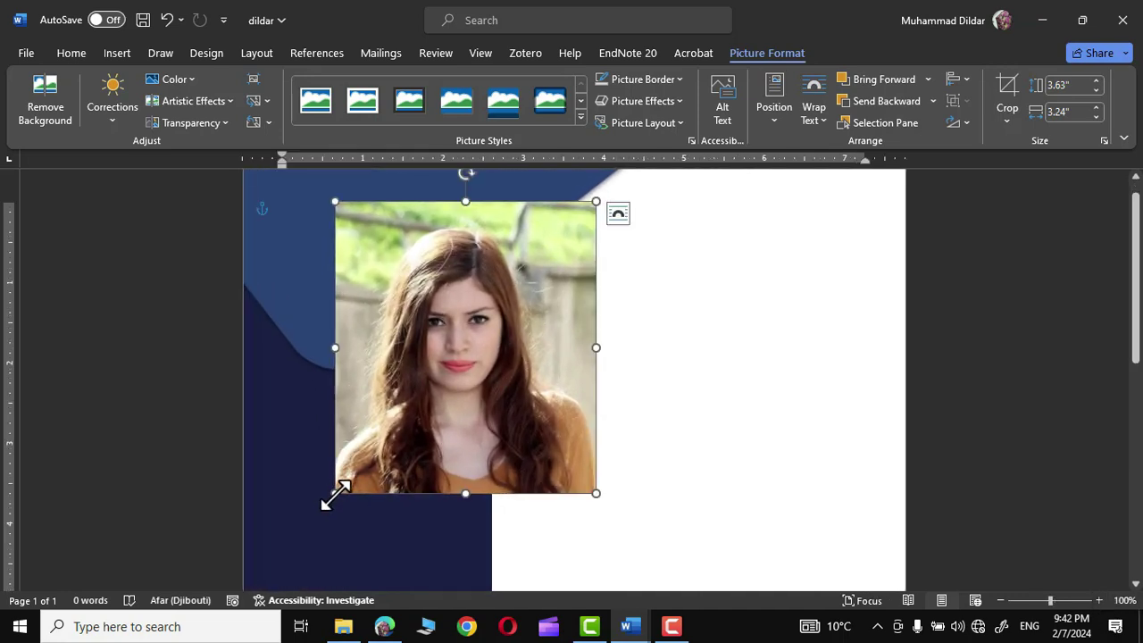
drag(334, 496, 459, 358)
drag(544, 282, 375, 257)
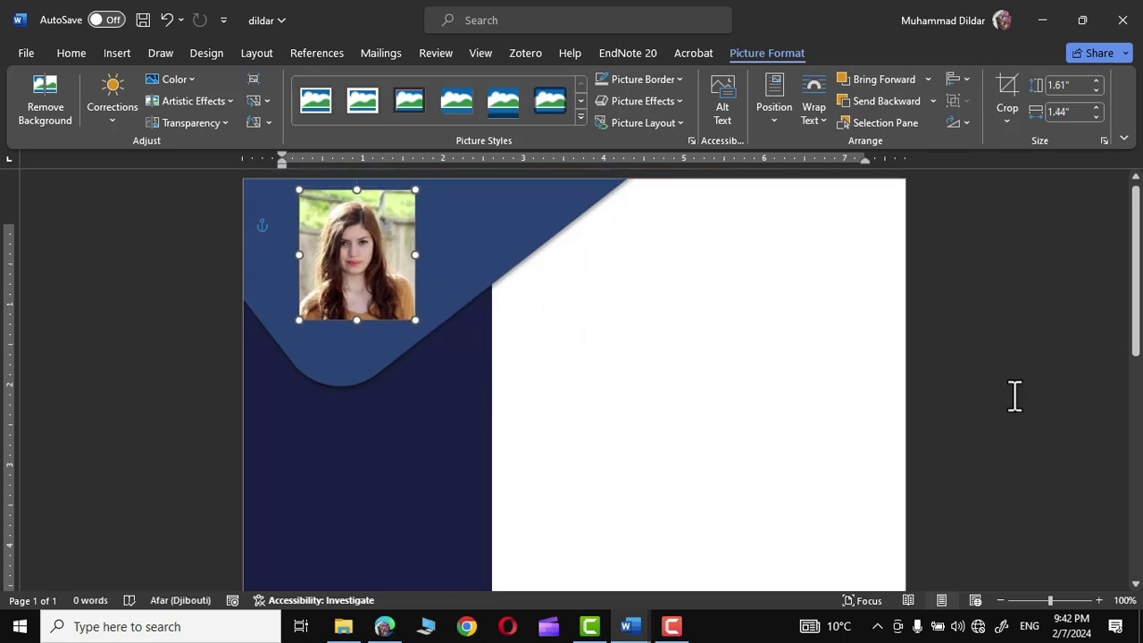
click(1031, 370)
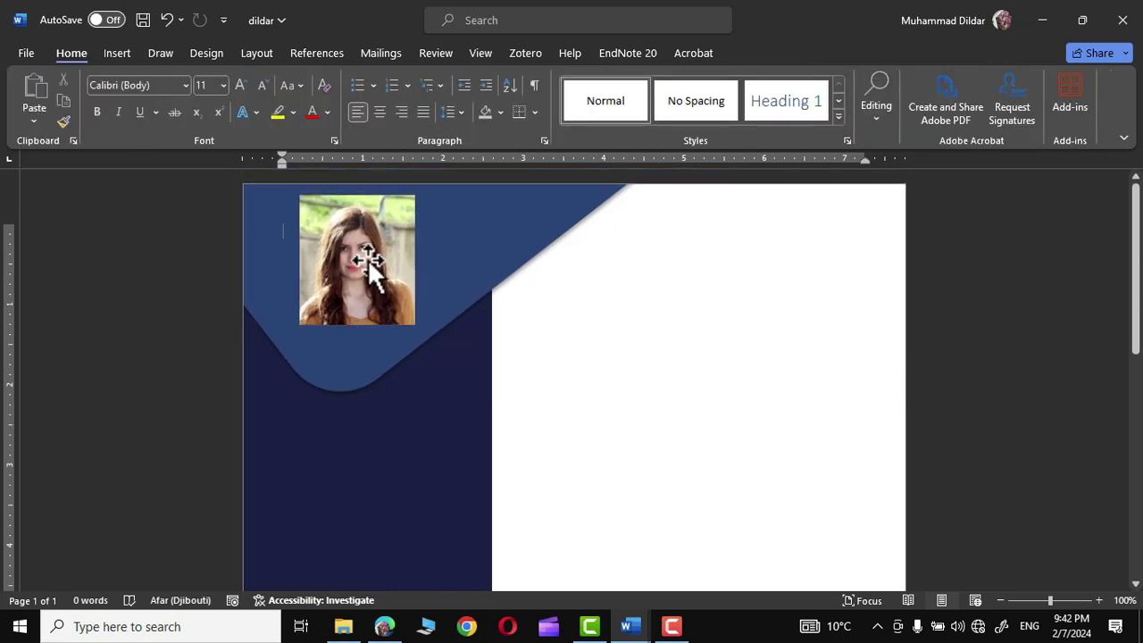
click(369, 264)
- Crop the portrait to an Oval and adjust it into a 1.61 by 1.62-inch circle
click(1007, 119)
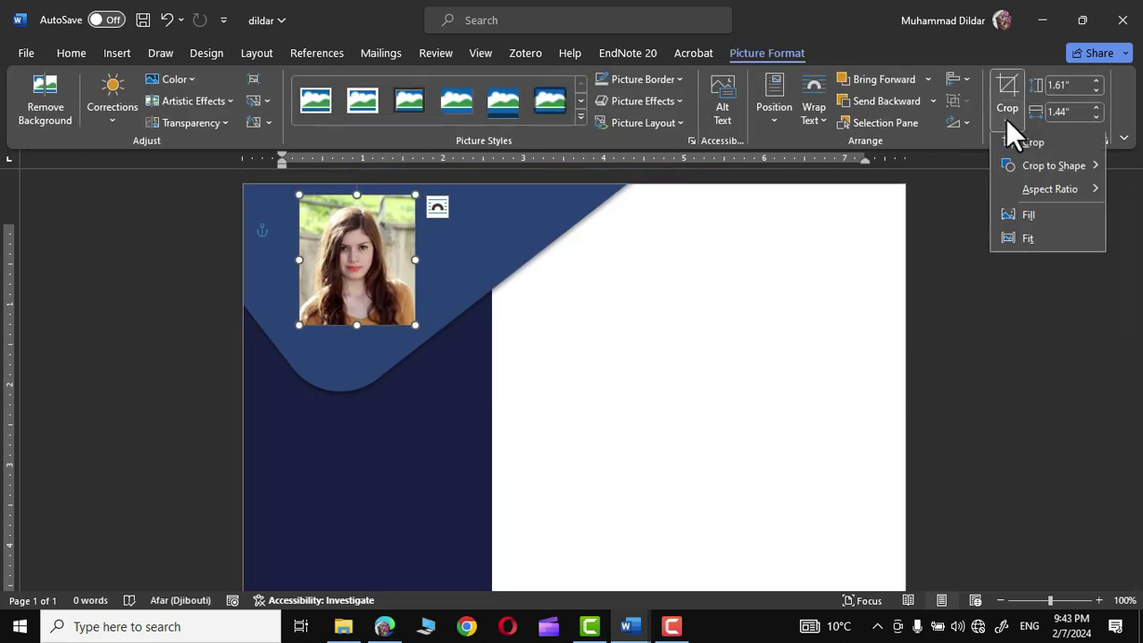
mouse_move(1037, 169)
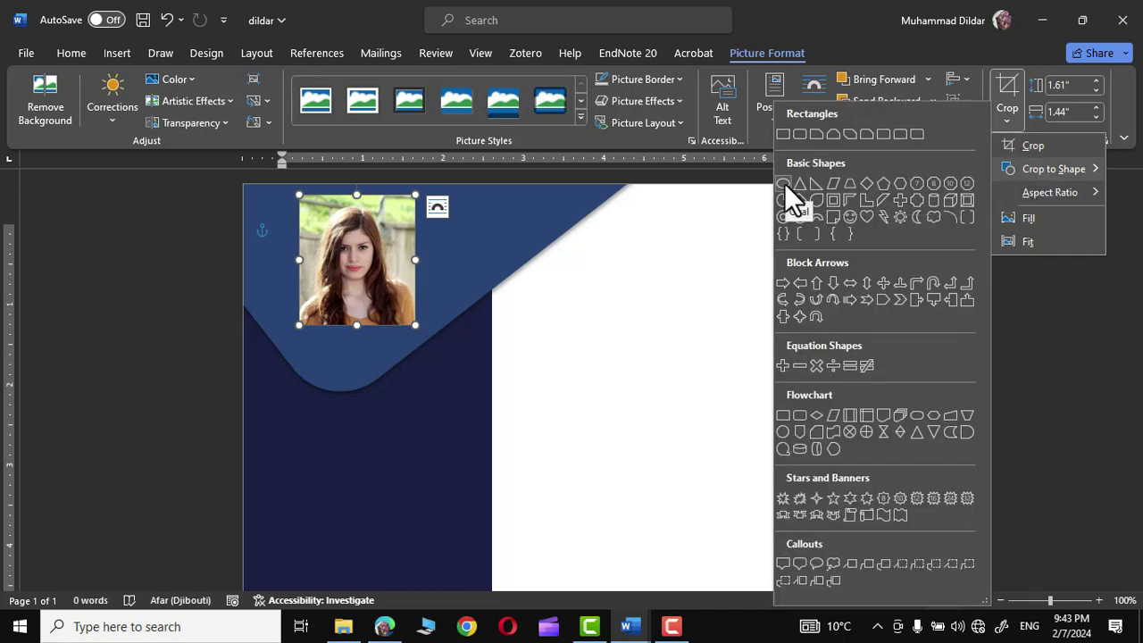
key(Escape)
click(962, 344)
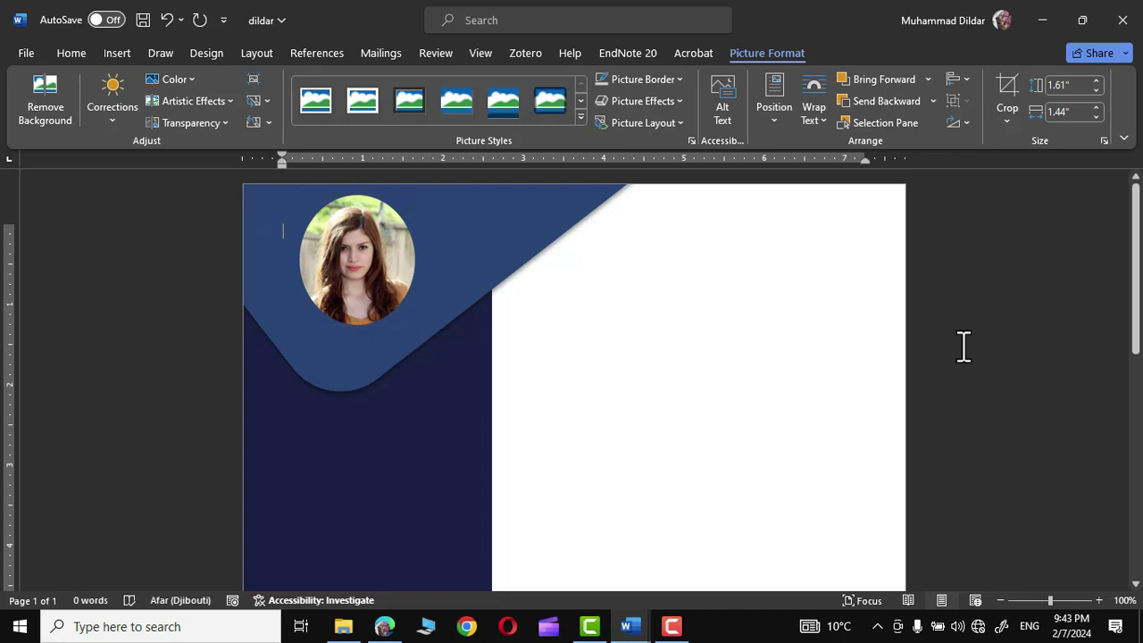
click(418, 262)
drag(417, 261, 421, 262)
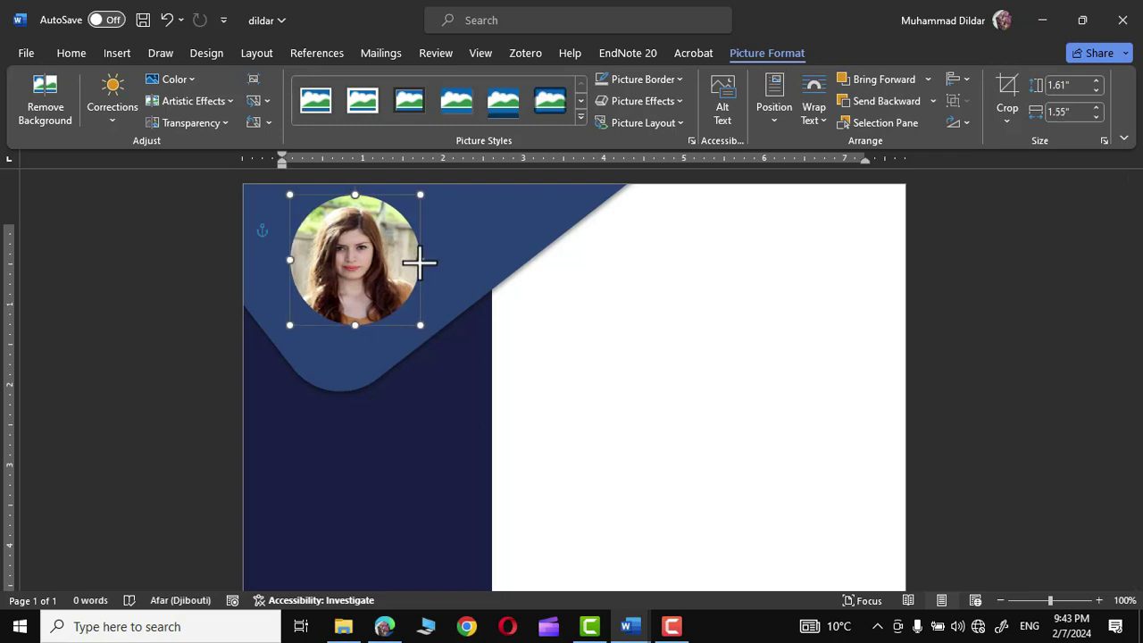
click(418, 263)
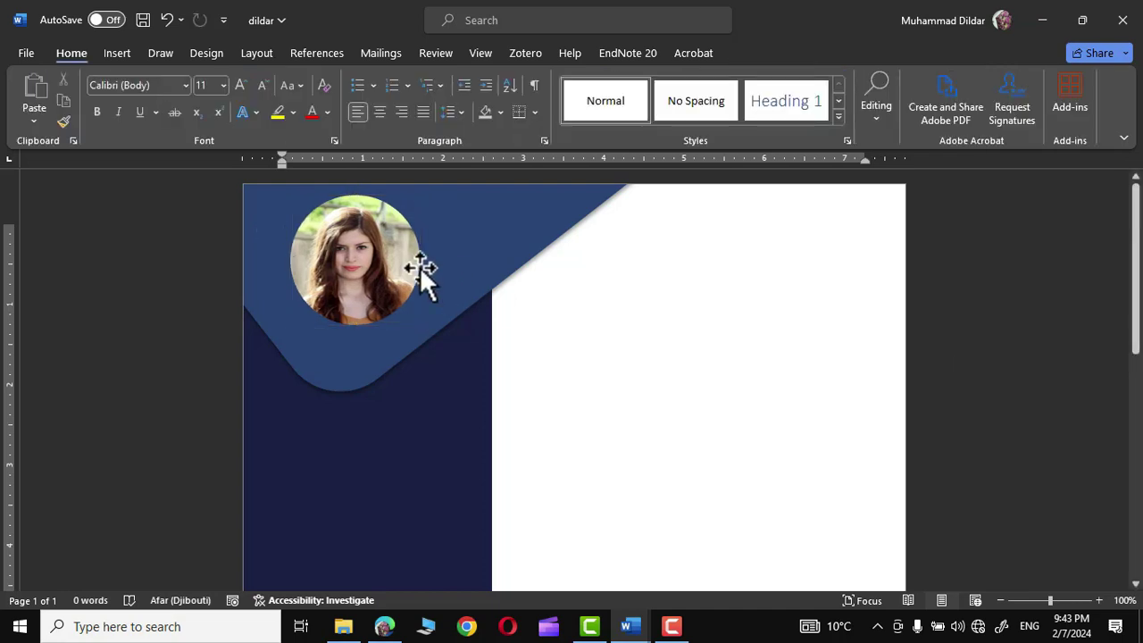
click(366, 257)
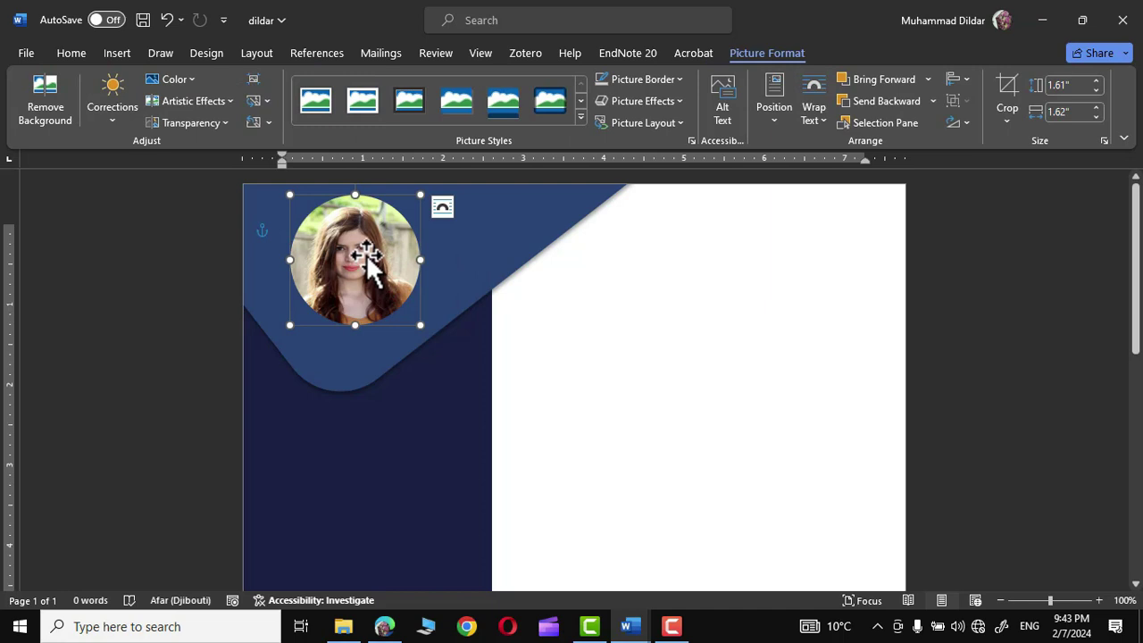
- In Format Picture, set the photo's crop Offset X to 0" and Offset Y to 0.5"
right_click(366, 257)
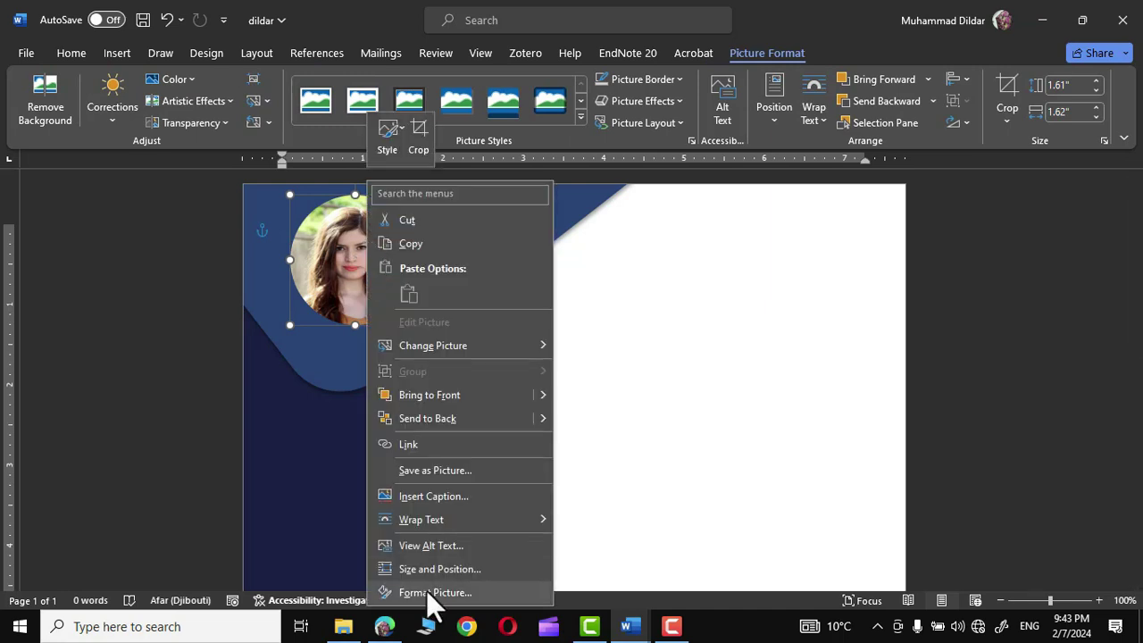
click(427, 591)
click(1037, 203)
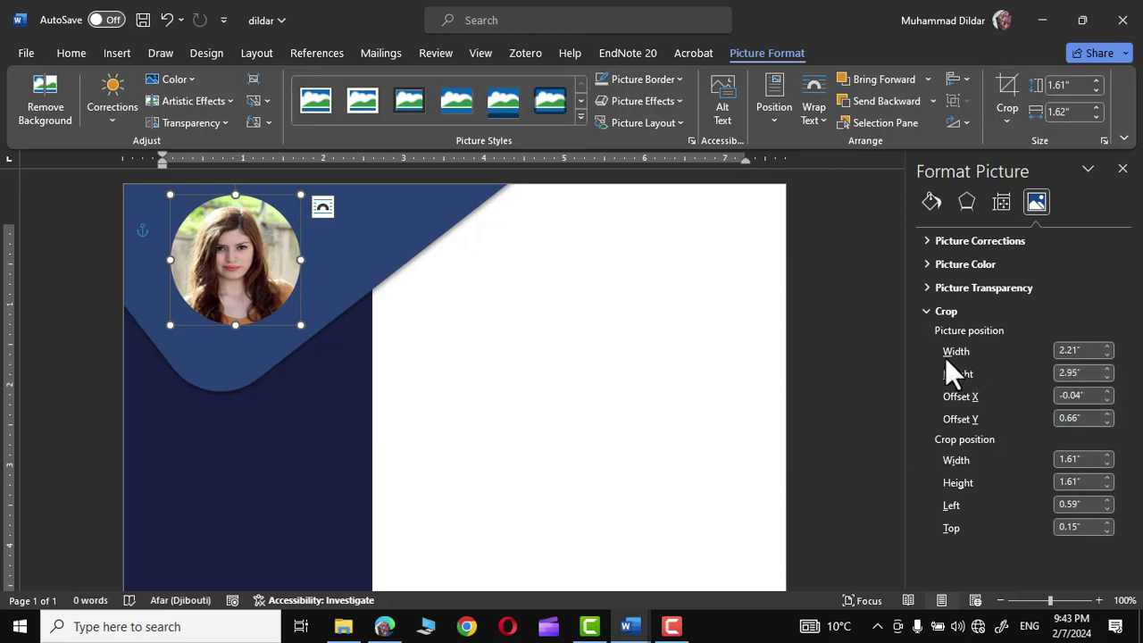
click(1104, 396)
click(1107, 389)
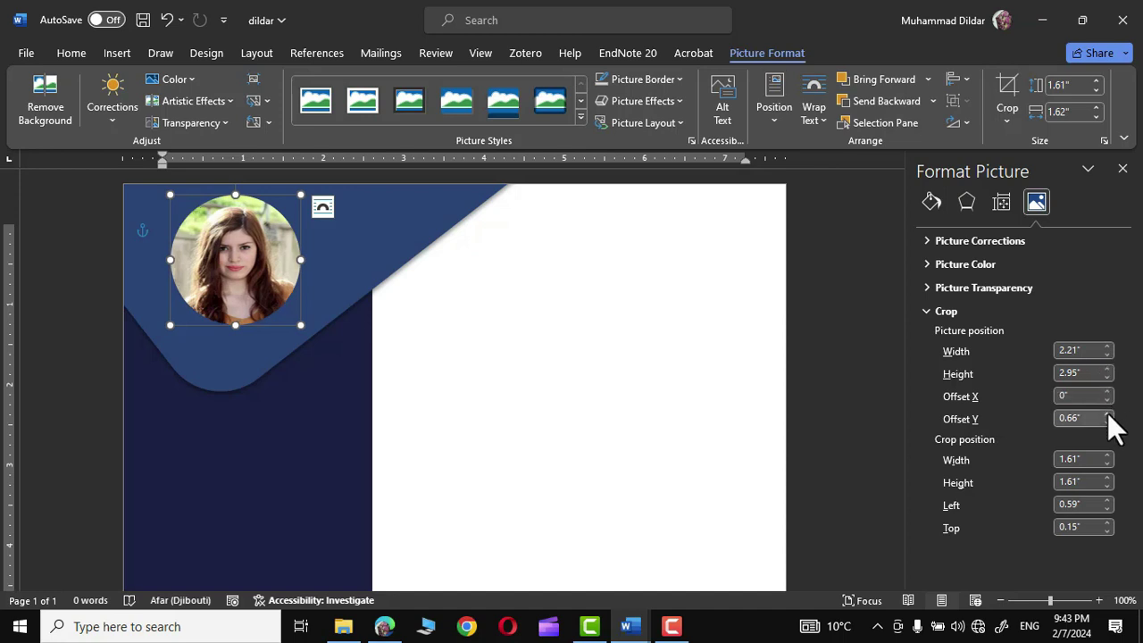
click(1107, 414)
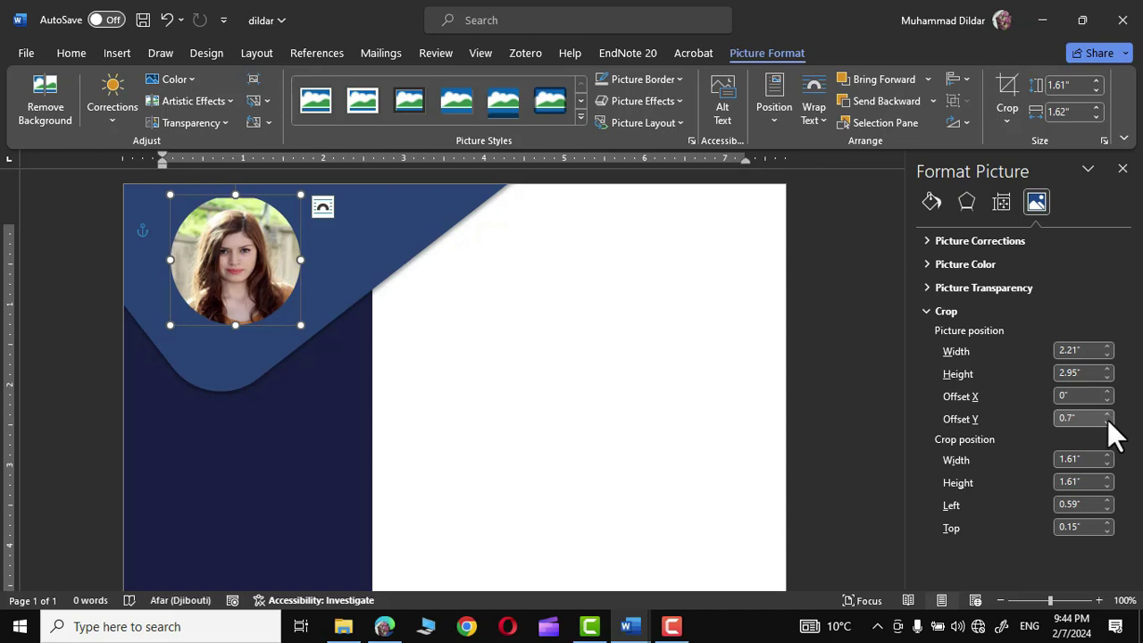
click(1107, 421)
click(1108, 420)
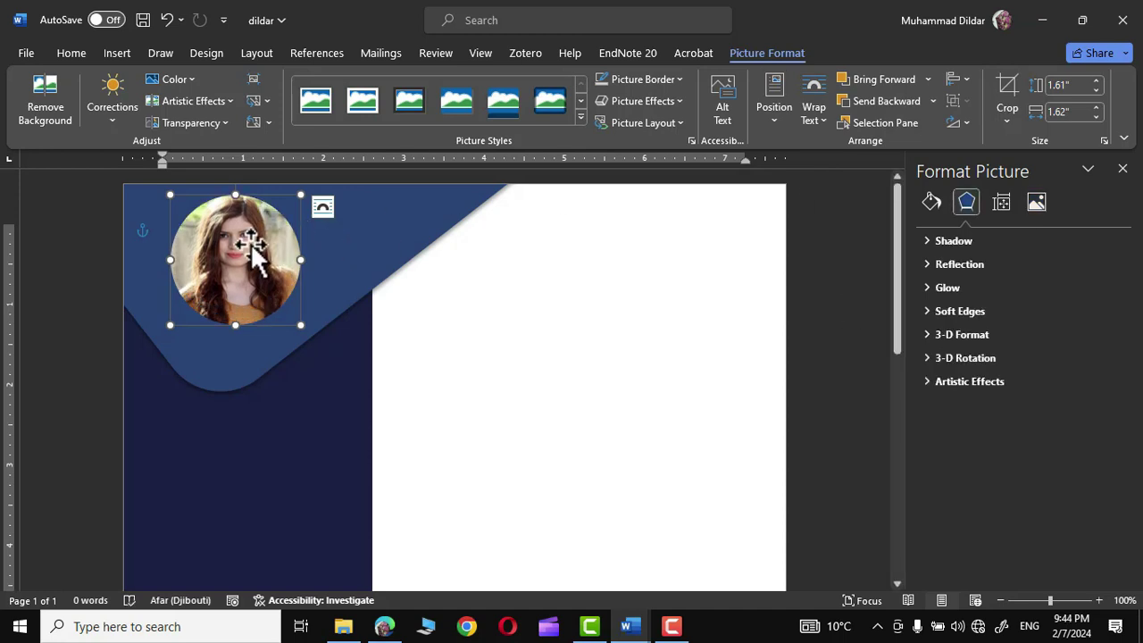
- Give the circular portrait a thicker Dark Blue picture border
click(678, 73)
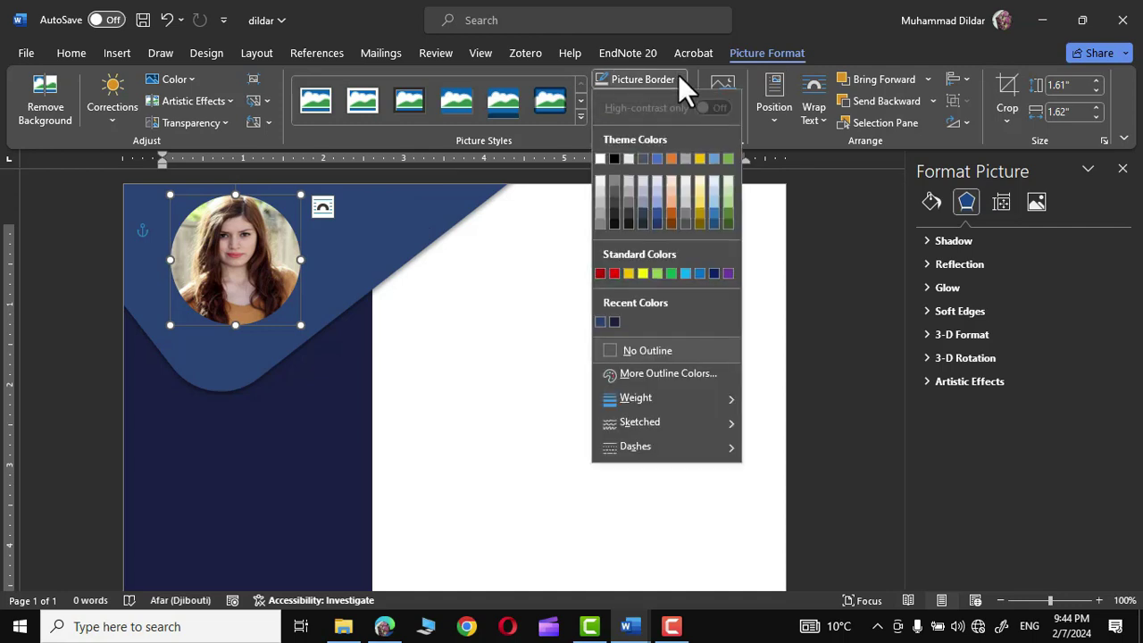
click(613, 320)
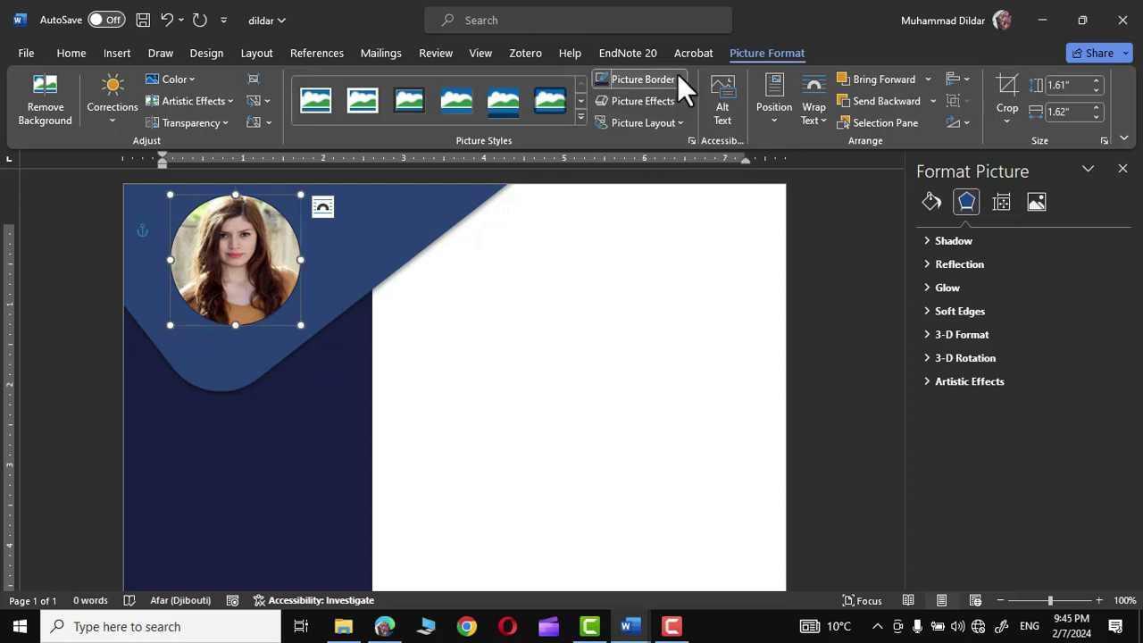
click(677, 74)
mouse_move(729, 396)
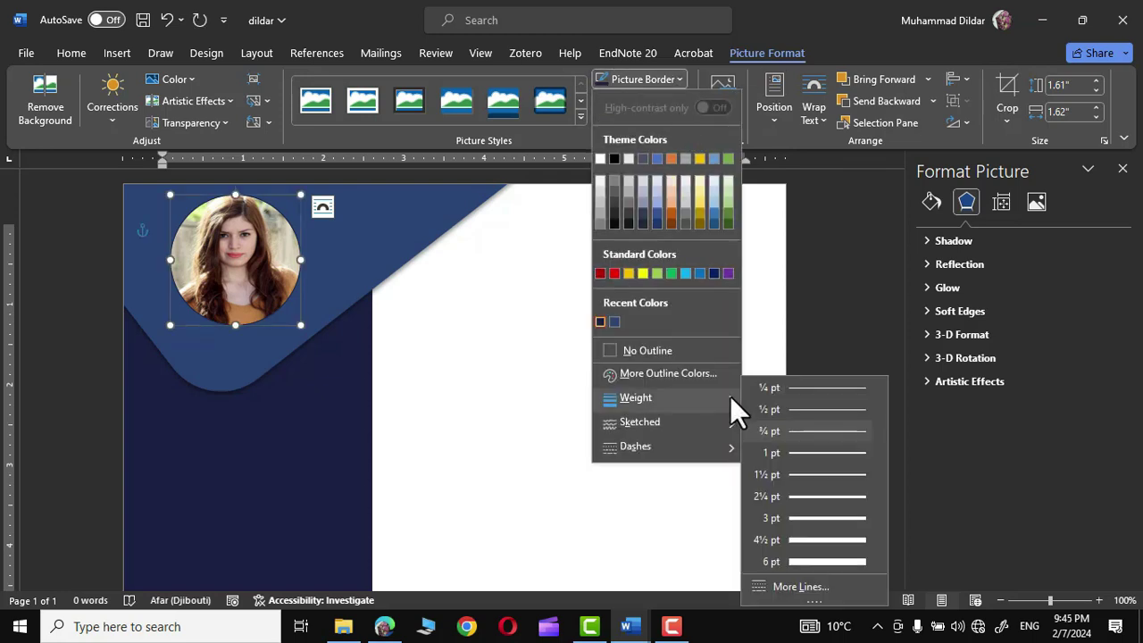
click(813, 497)
click(239, 255)
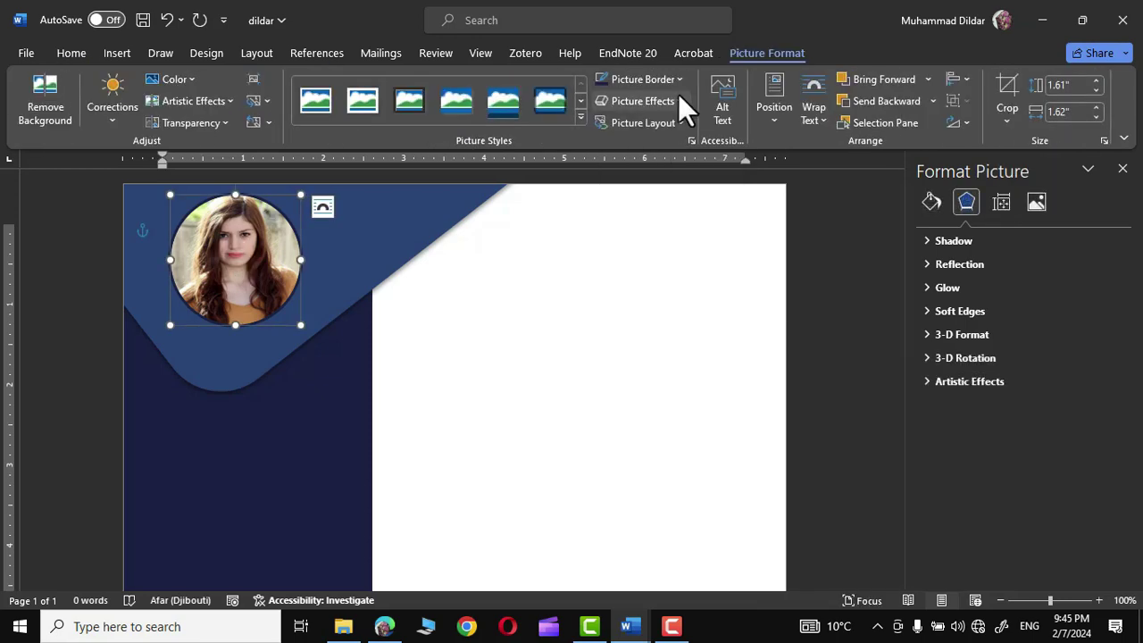
- Add a soft 5-point blue glow around the portrait
click(679, 96)
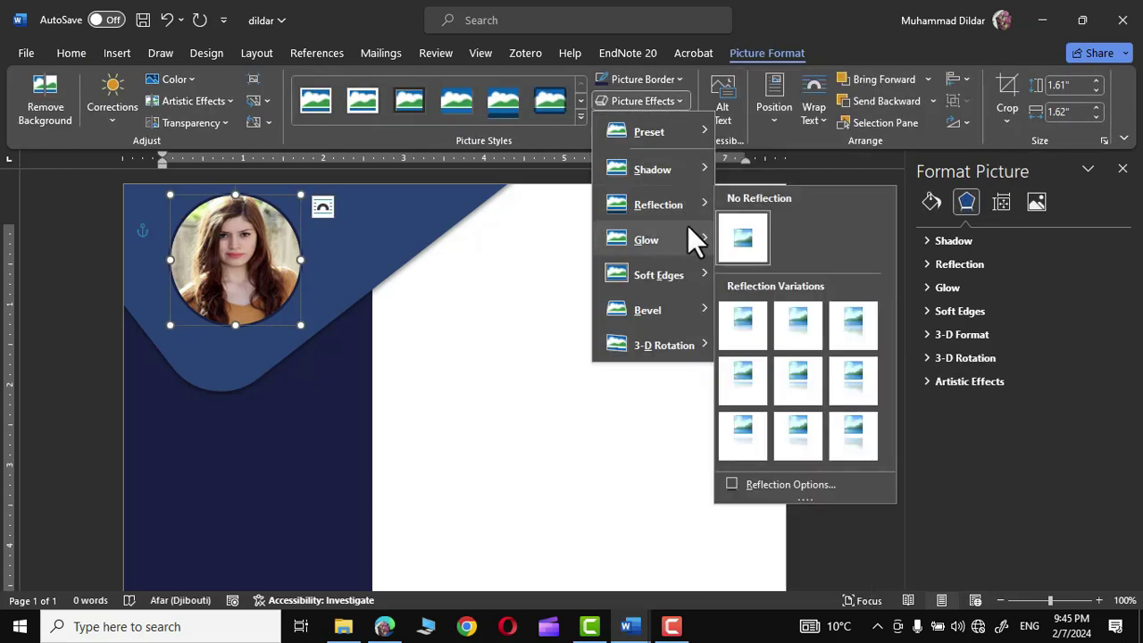
mouse_move(689, 234)
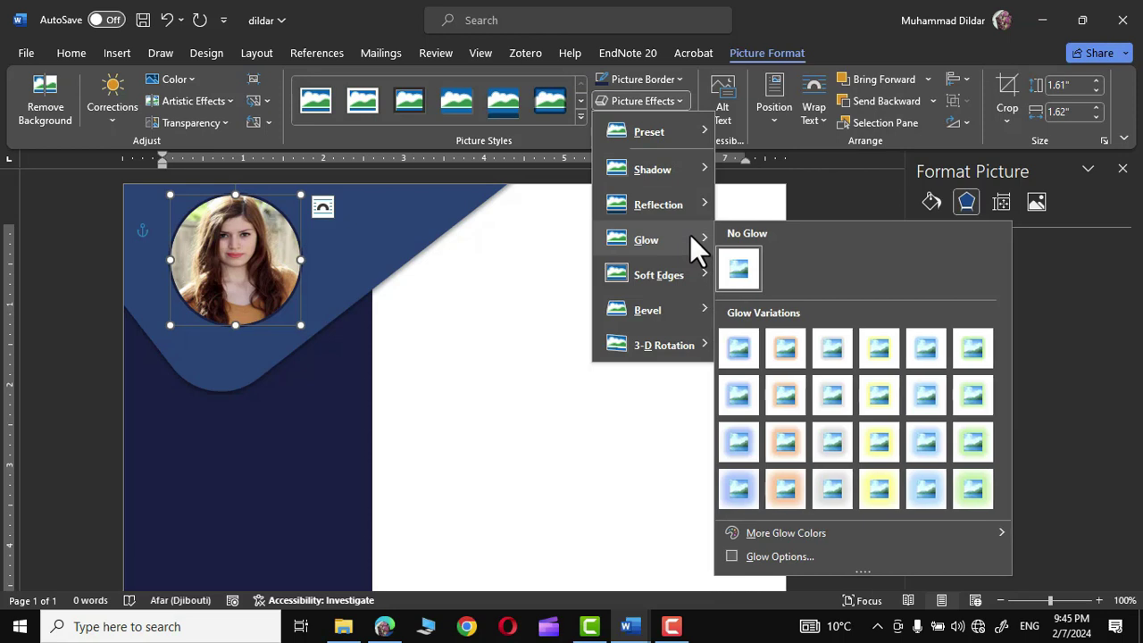
click(737, 345)
click(558, 396)
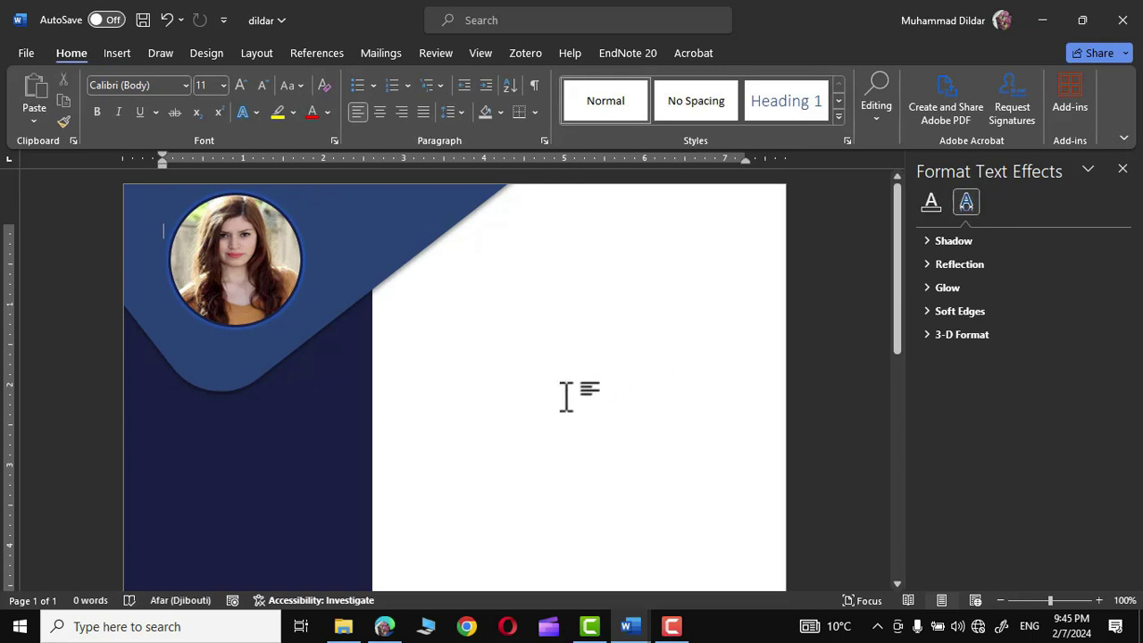
- Draw a text box in the upper white area and type the person's full name
scroll(565, 395, down, 3)
scroll(564, 396, up, 1)
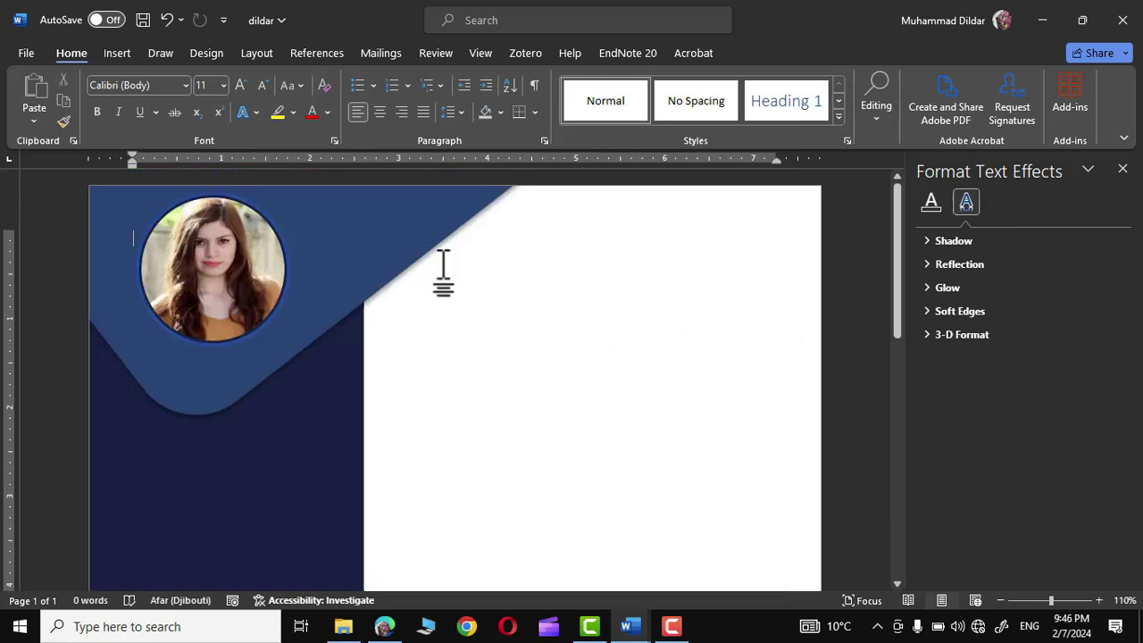
click(117, 51)
click(261, 78)
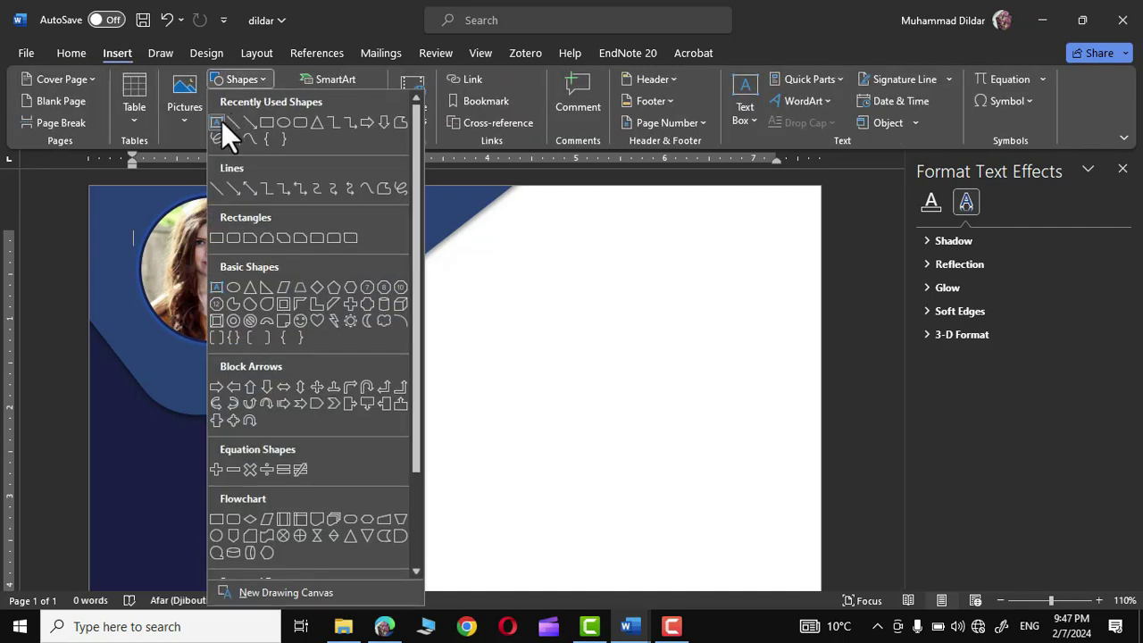
click(217, 121)
drag(507, 225, 660, 295)
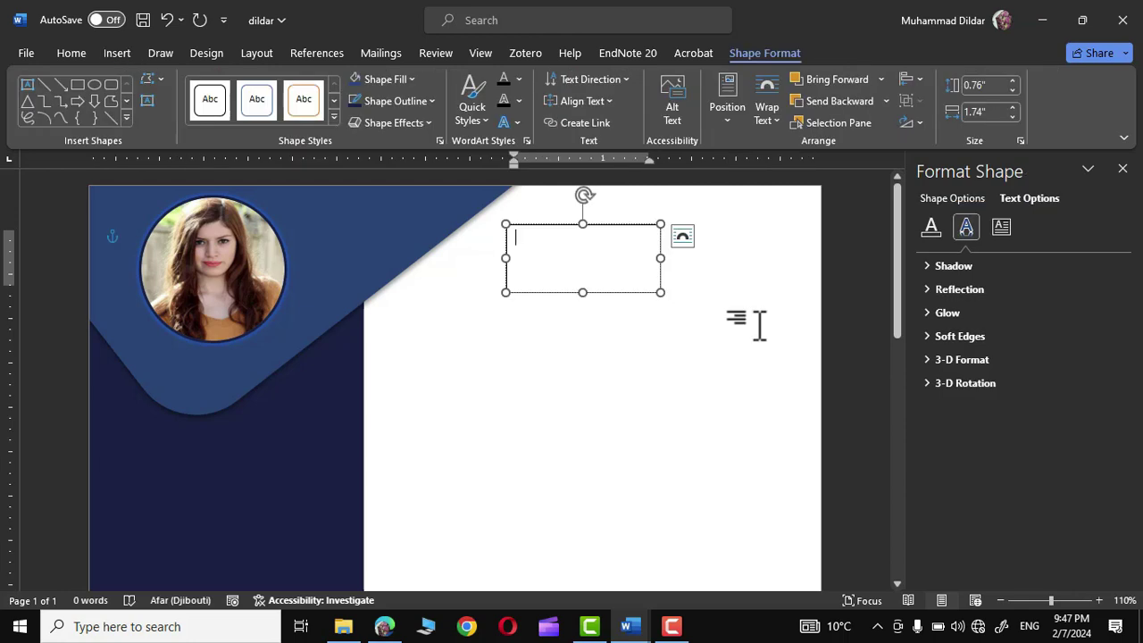
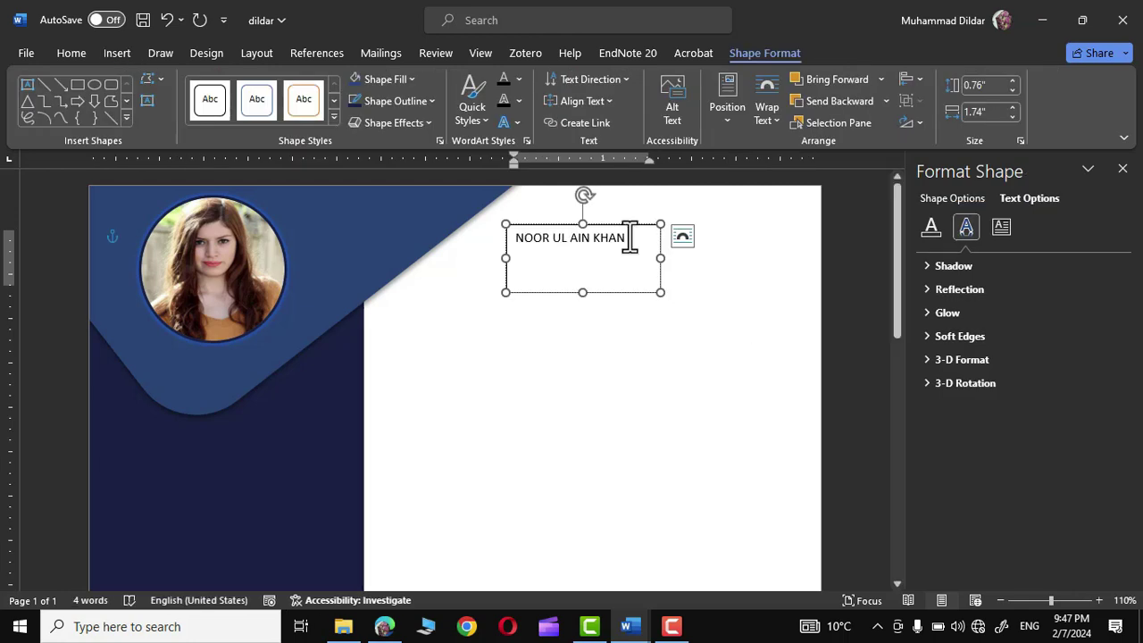
- Format the name in 16 pt Montserrat ExtraBold, widen the box, and place it beside the photo
drag(609, 249, 521, 239)
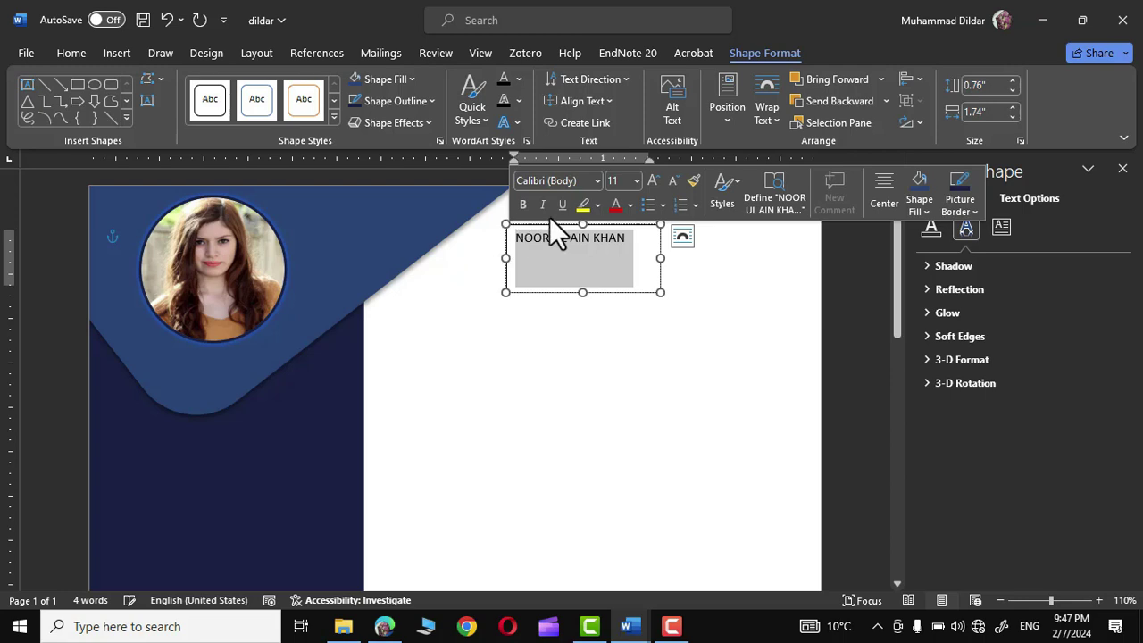
click(655, 181)
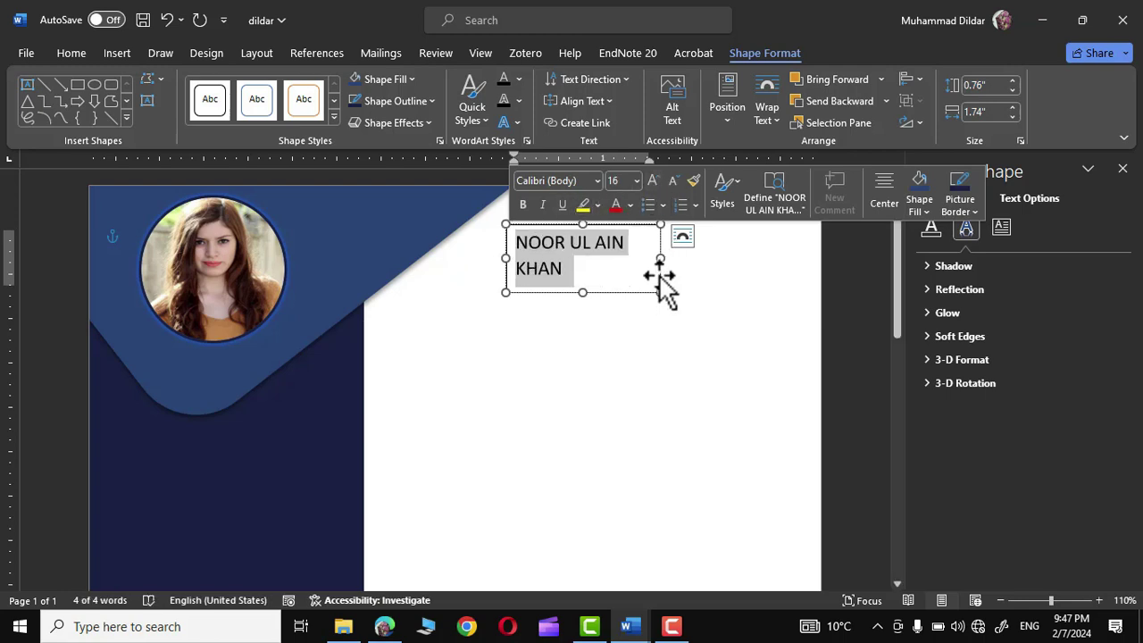
drag(660, 258, 723, 258)
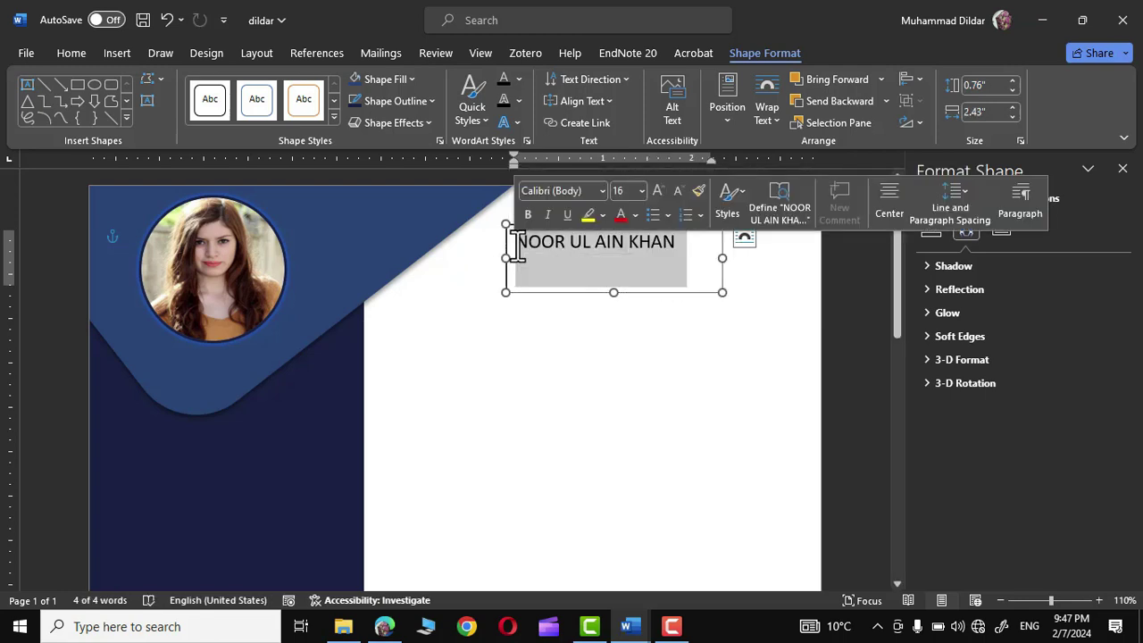
click(602, 190)
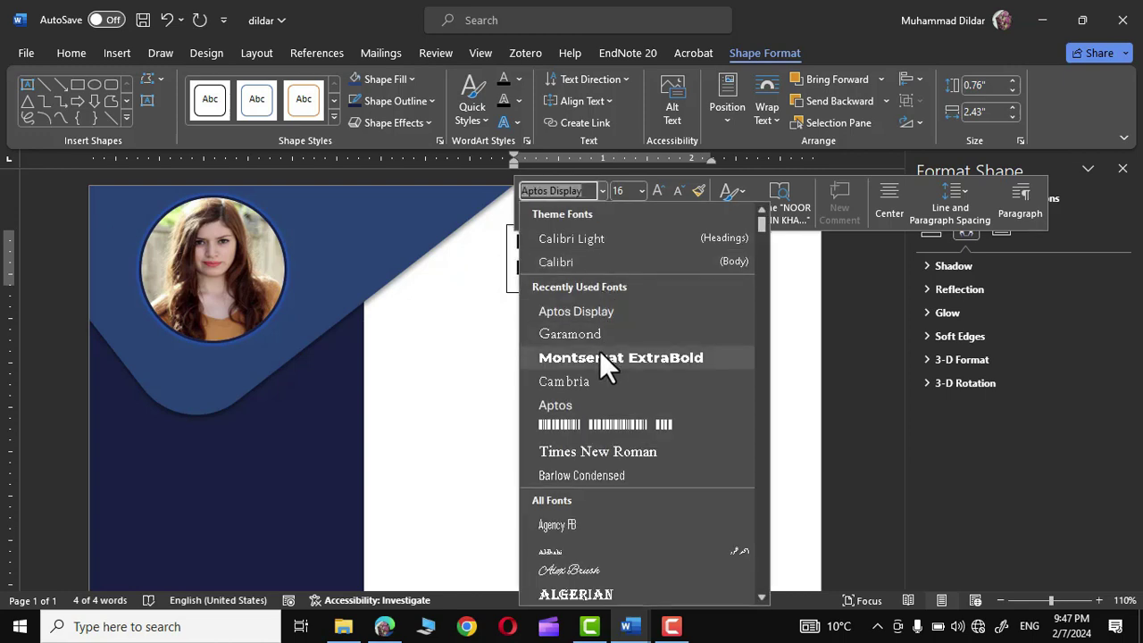
click(599, 358)
drag(629, 226, 541, 256)
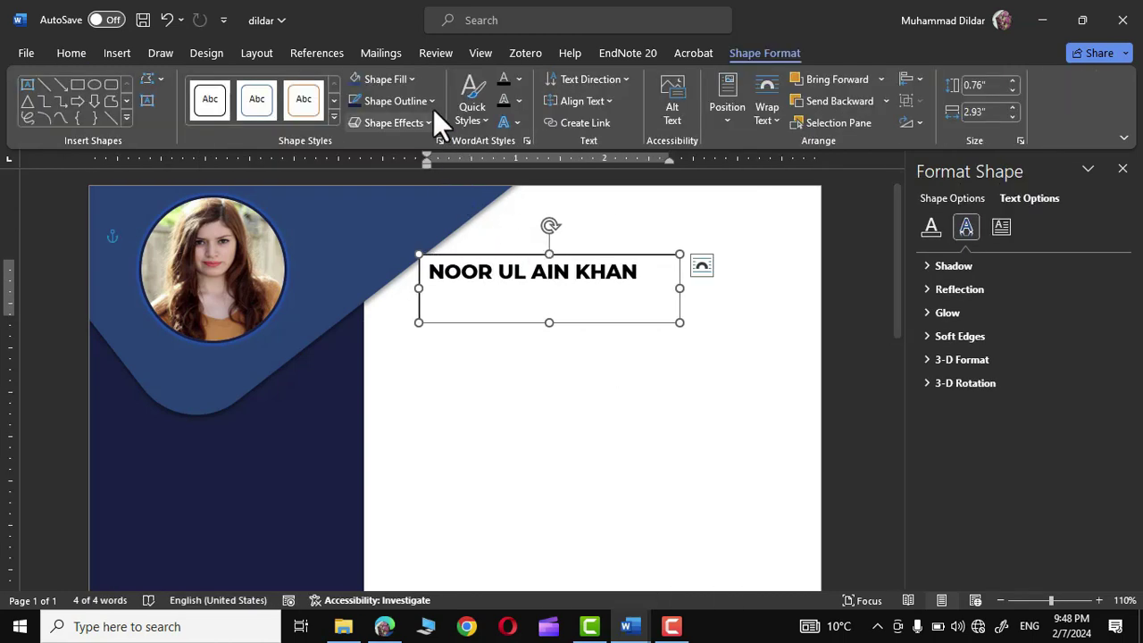
- Give the name text box No Fill and No Outline
click(413, 79)
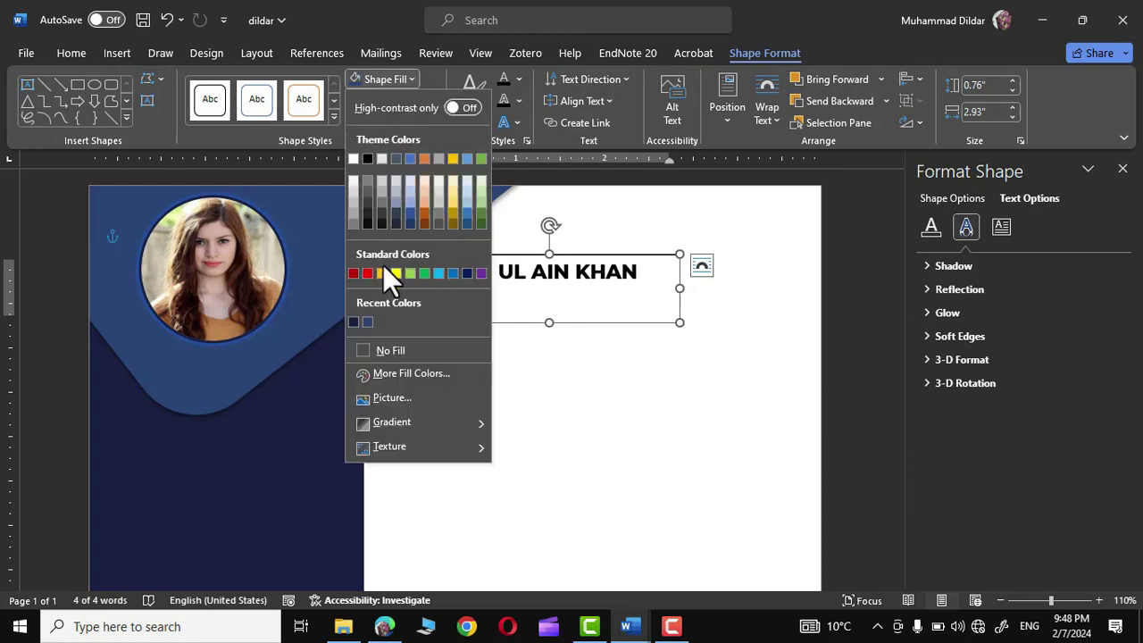
click(384, 351)
click(430, 100)
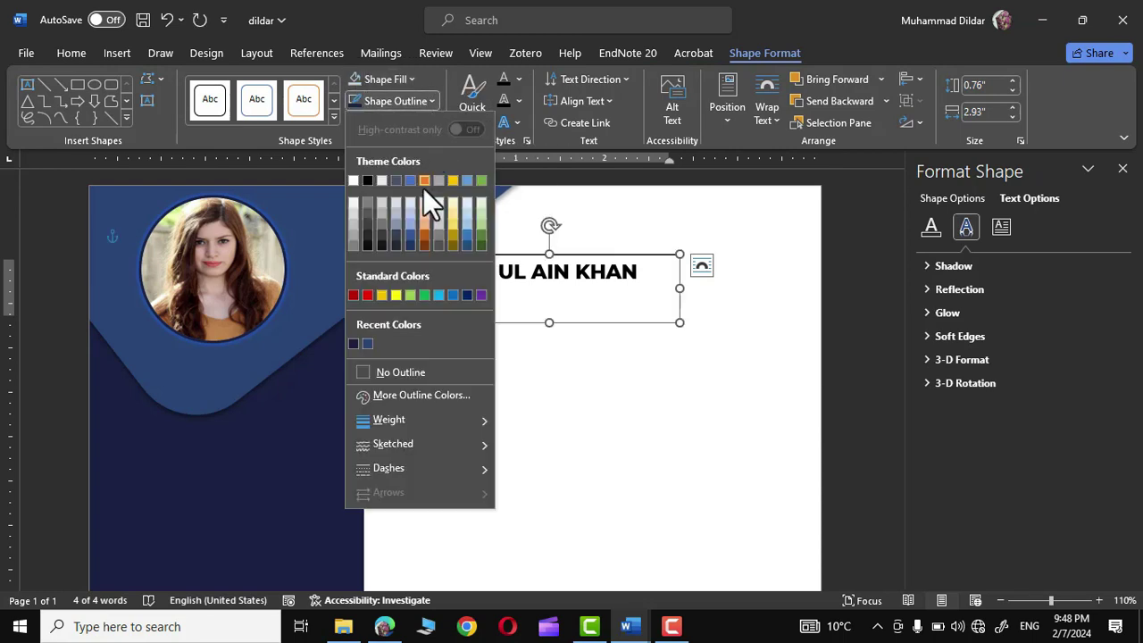
click(398, 371)
- Colour the name text dark blue
drag(648, 308, 455, 273)
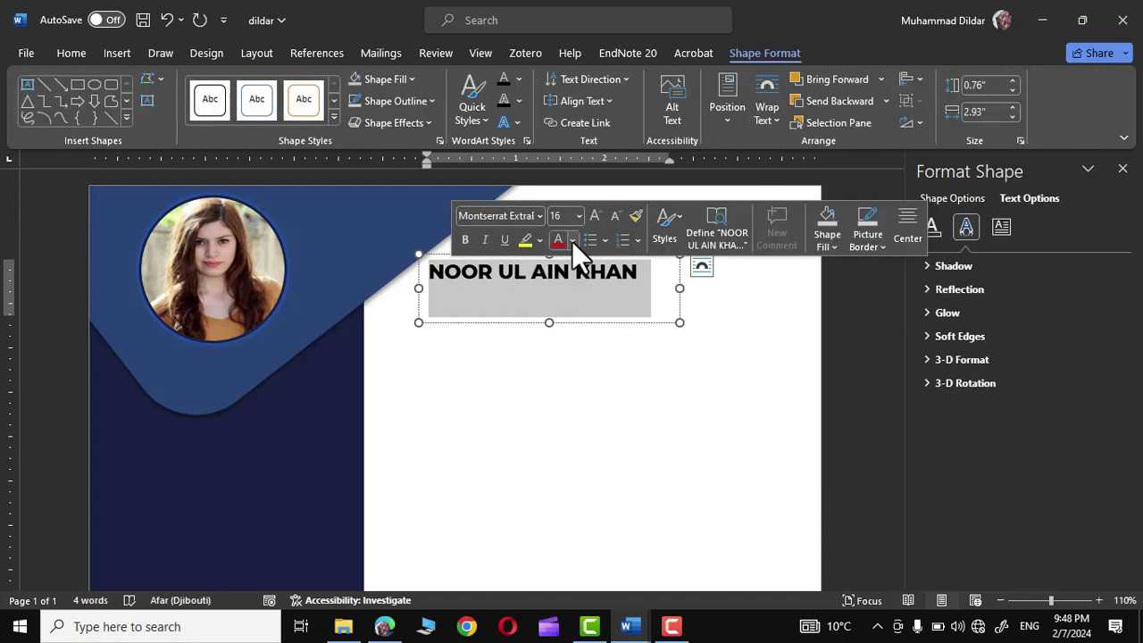
click(573, 240)
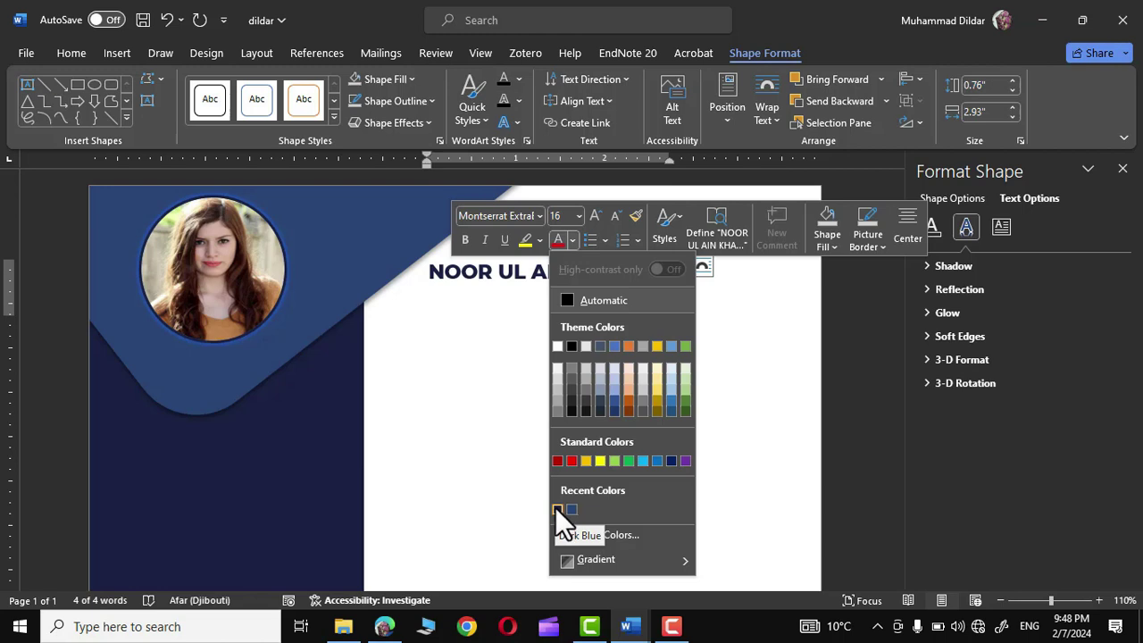
click(557, 510)
scroll(434, 235, down, 1)
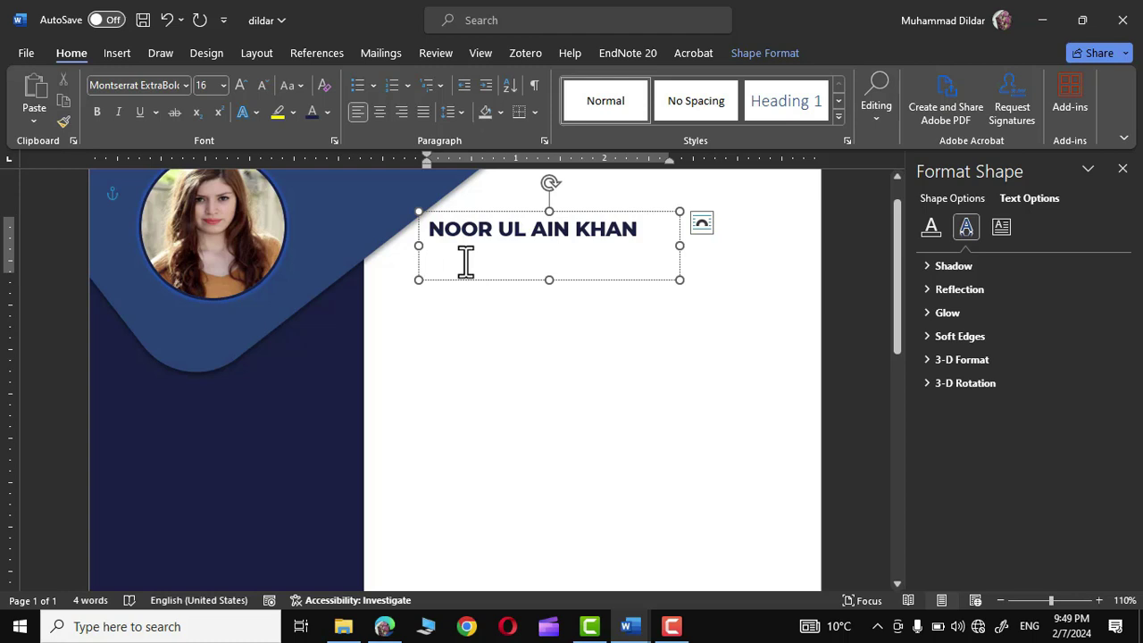
- Add 'Marketing Manager' on a new line below the name at a smaller 12 pt size
text(Marketing Manager)
triple_click(455, 268)
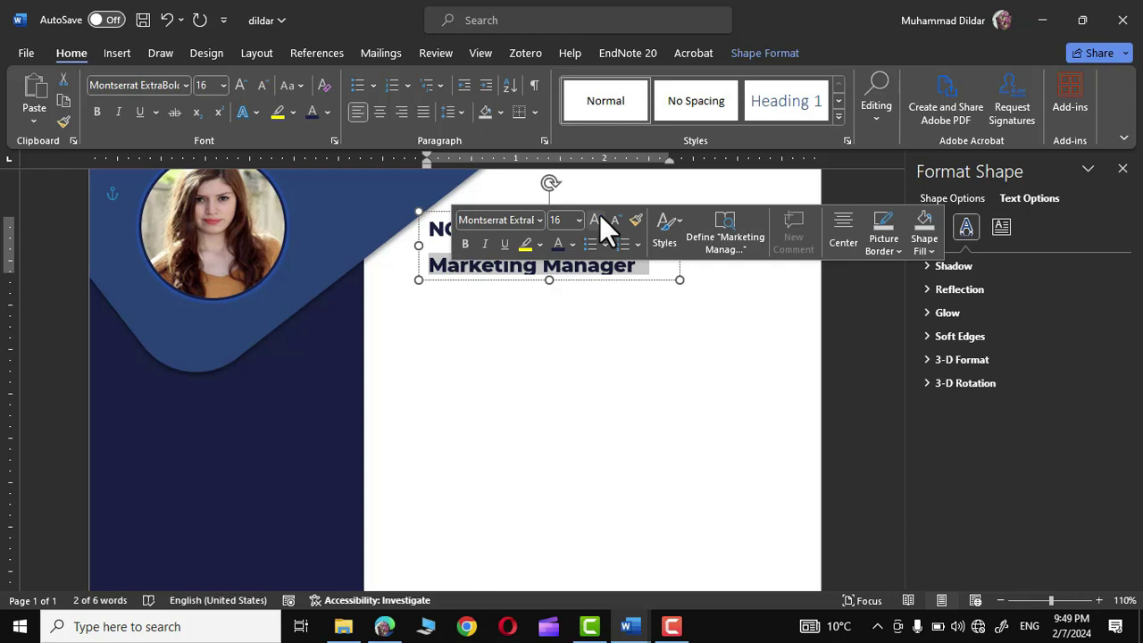
click(611, 220)
- Remove the space after the name paragraph, then browse fonts for the 'Marketing Manager' line
drag(595, 261, 431, 226)
click(460, 109)
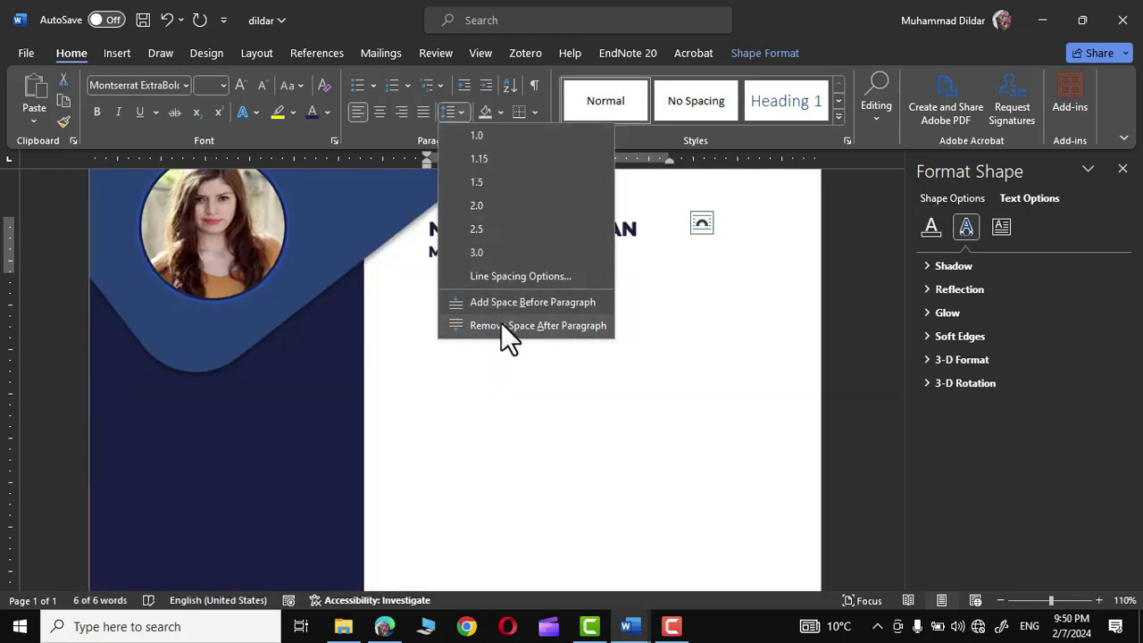
click(501, 325)
drag(592, 255, 430, 252)
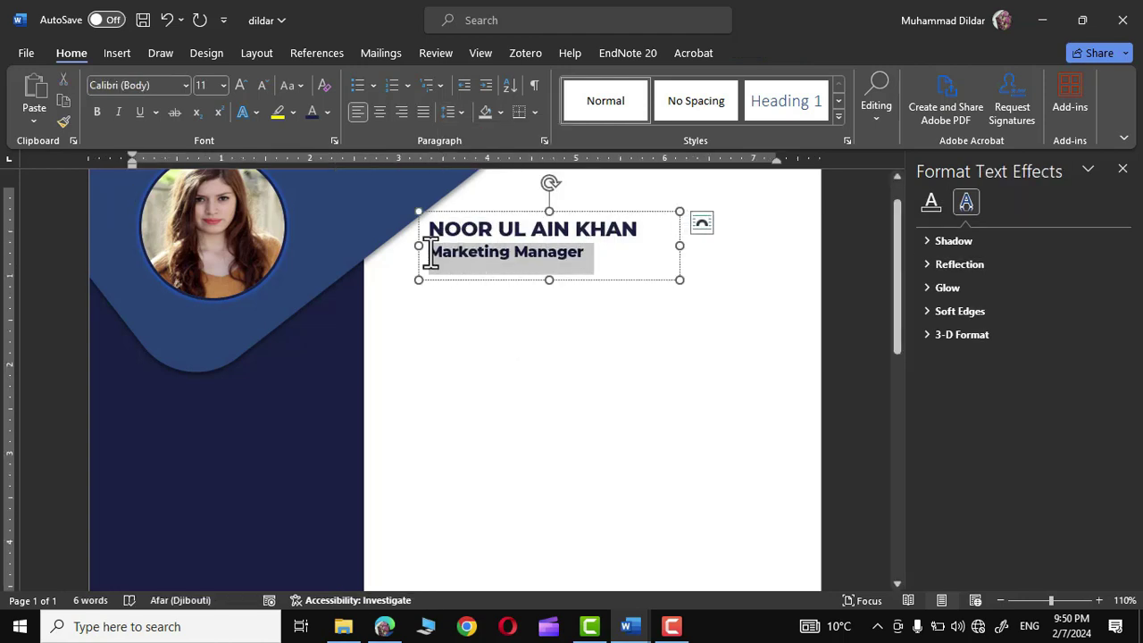
click(185, 84)
drag(330, 123, 329, 375)
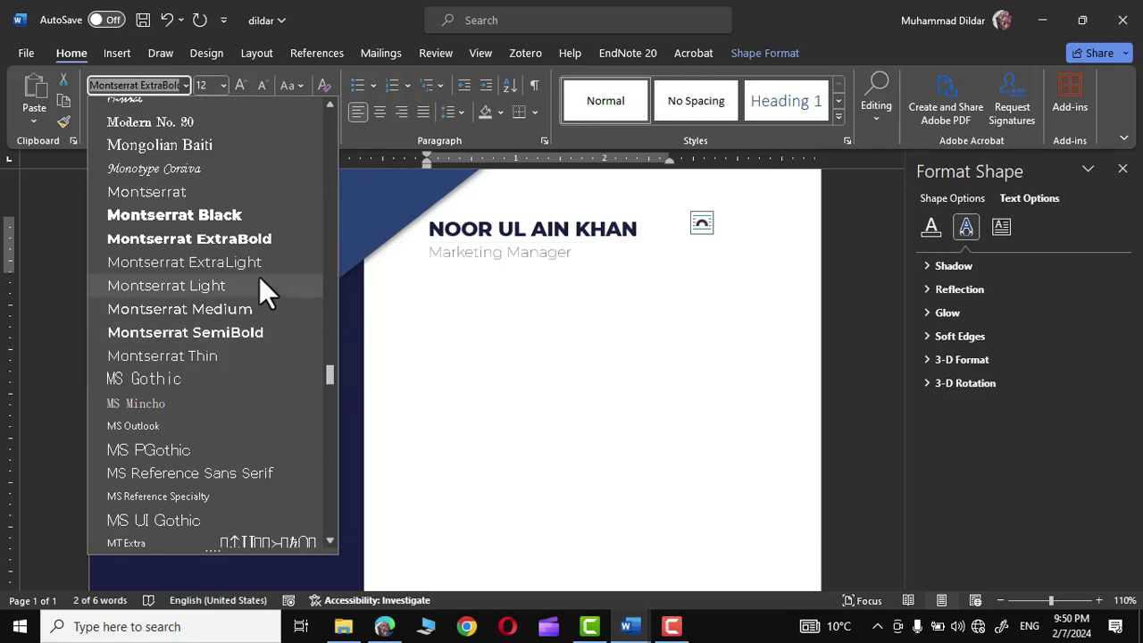
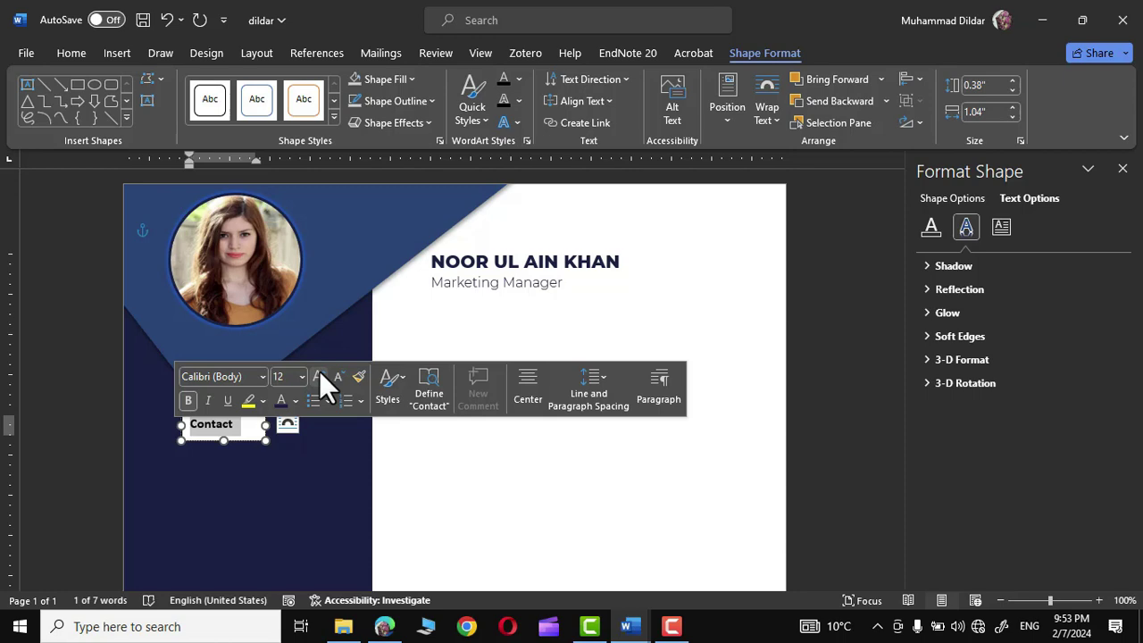
- Set the Contact heading to white Montserrat Light text
click(221, 425)
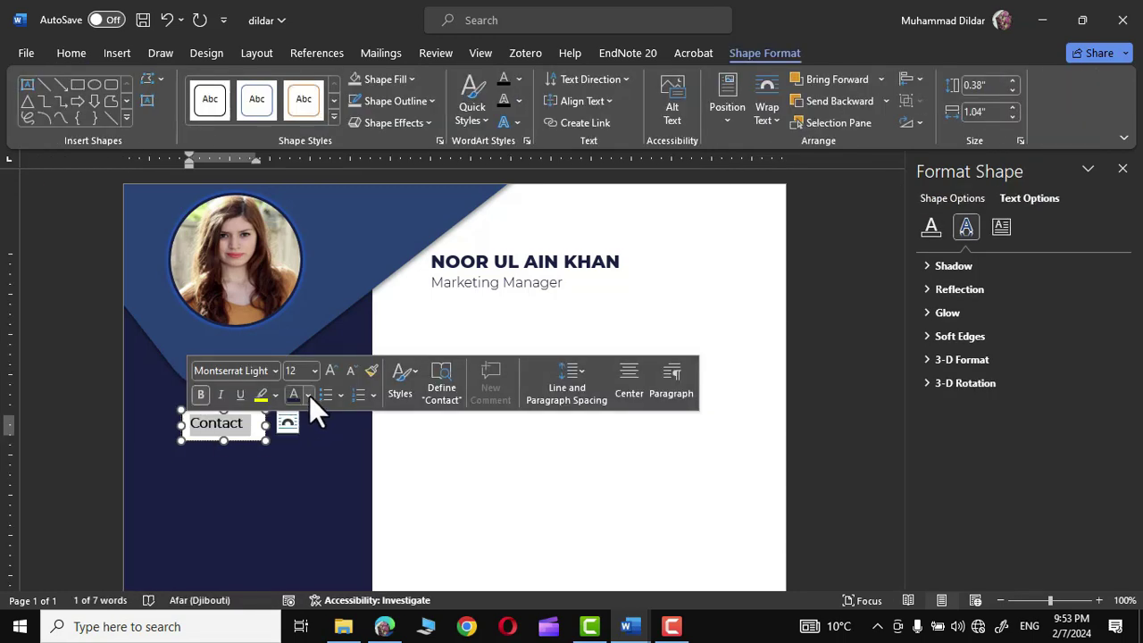
click(309, 393)
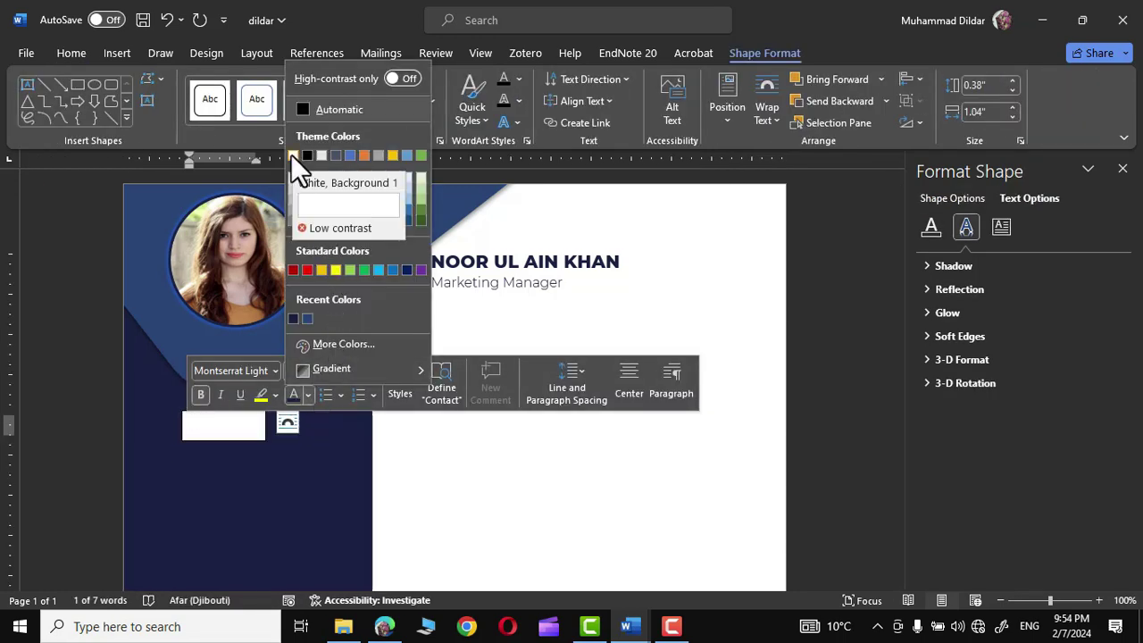
click(293, 156)
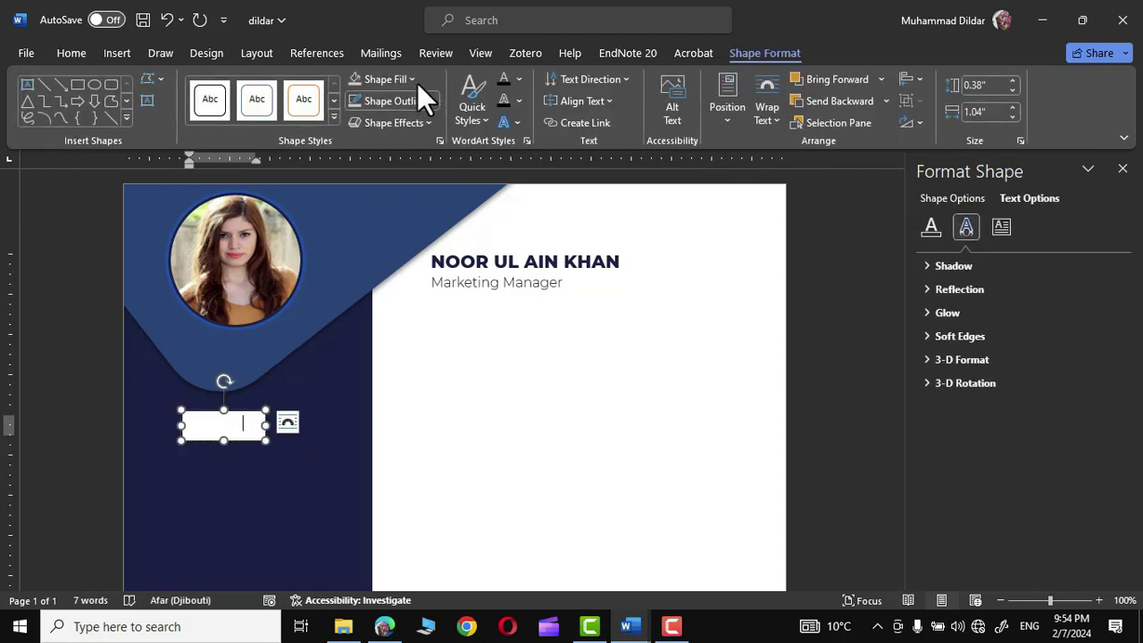
- Remove the Contact text box's background fill and outline
click(412, 79)
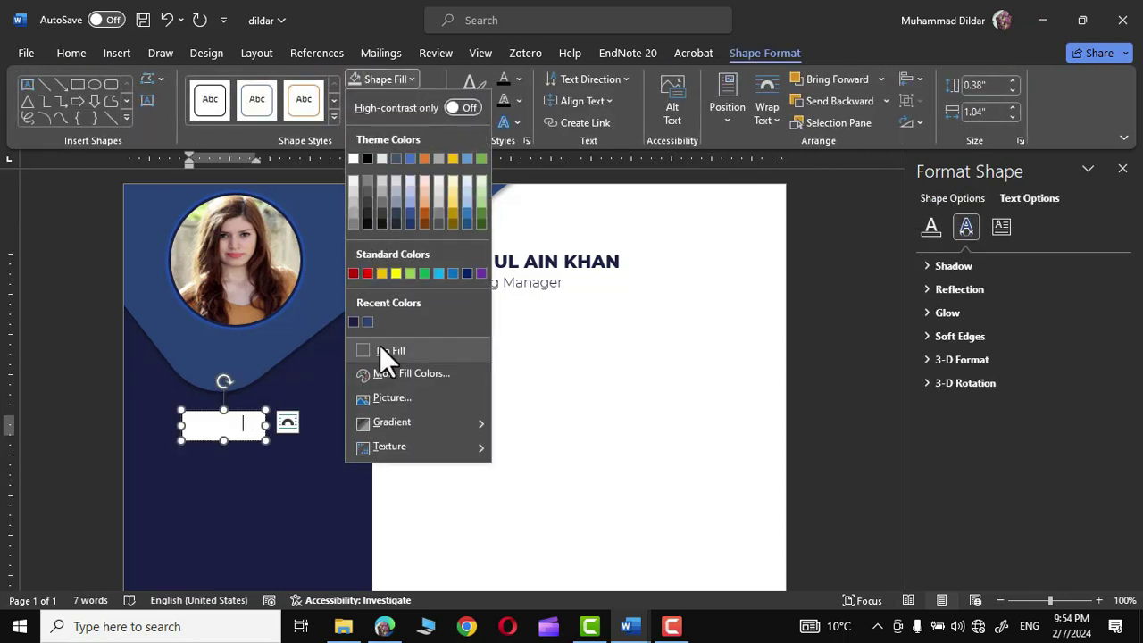
click(382, 349)
click(428, 96)
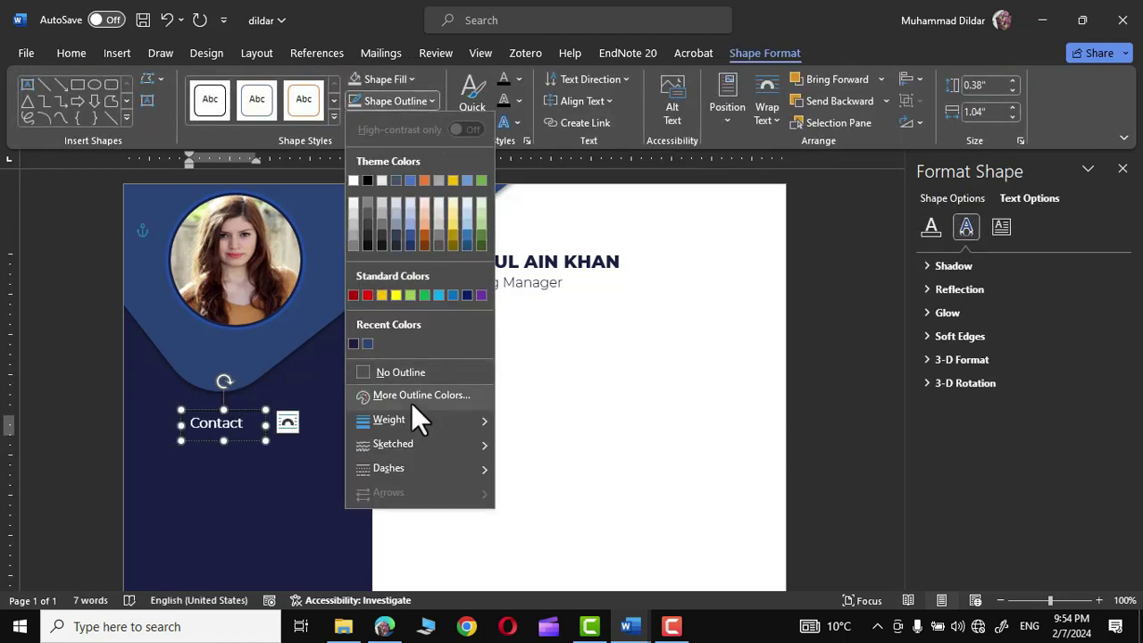
click(397, 370)
click(546, 408)
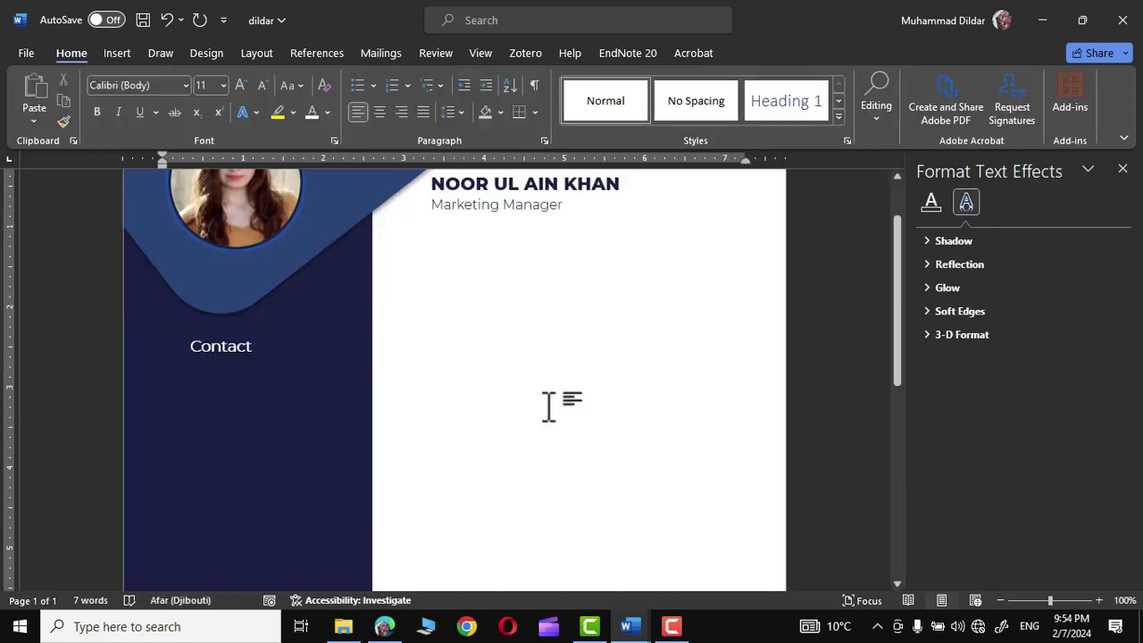
click(120, 51)
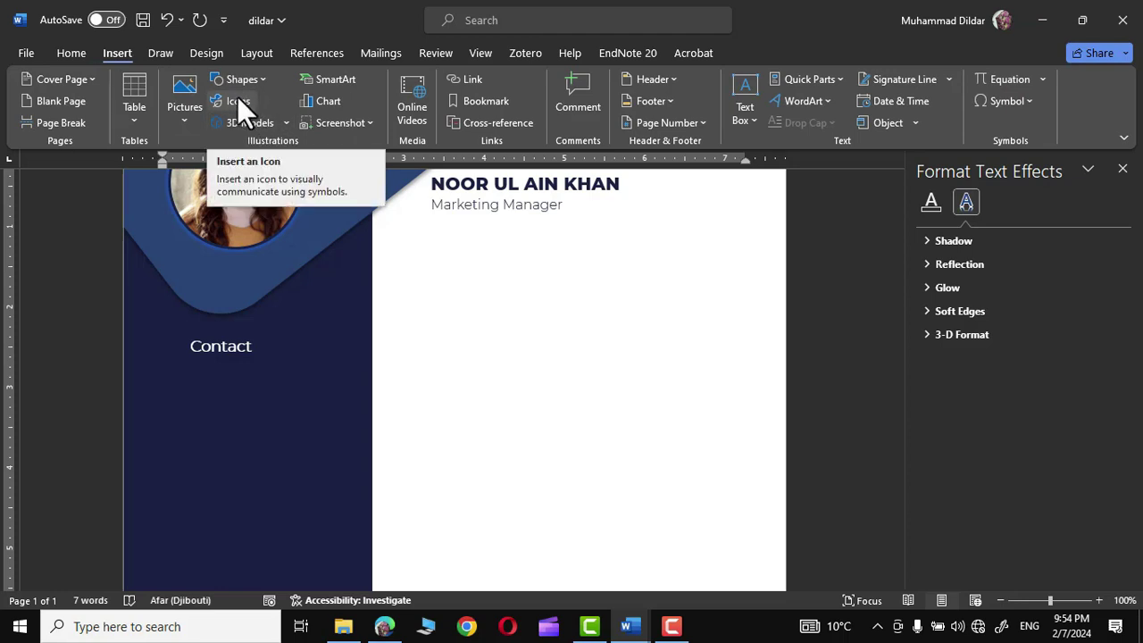
- Insert the phone icon picture icon-157358_1280 from this device
click(186, 120)
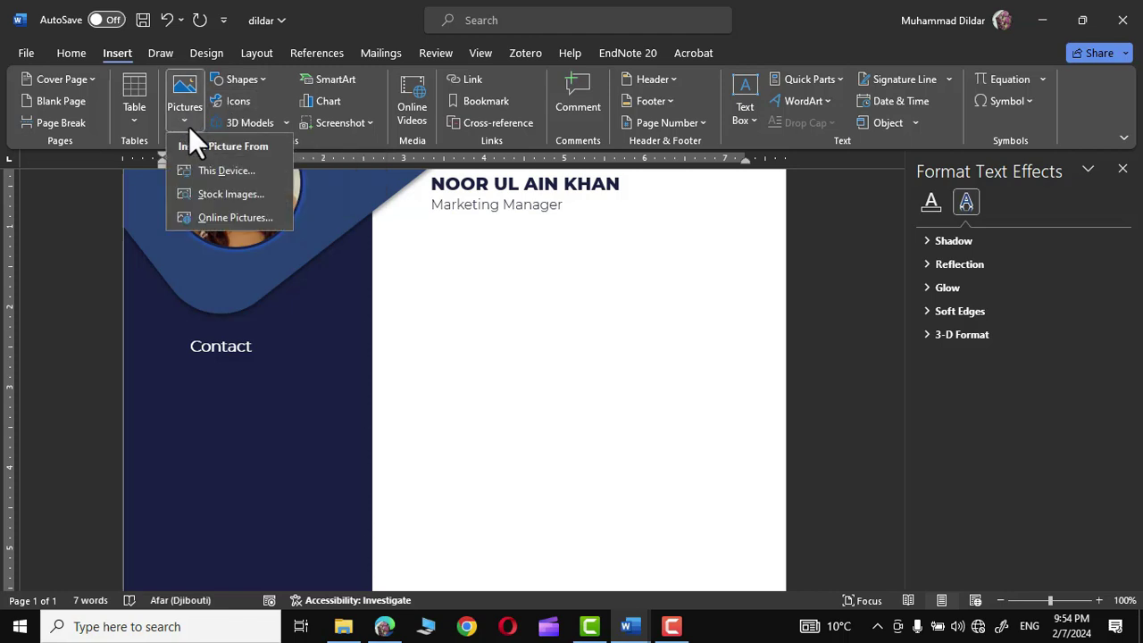
click(226, 170)
click(202, 186)
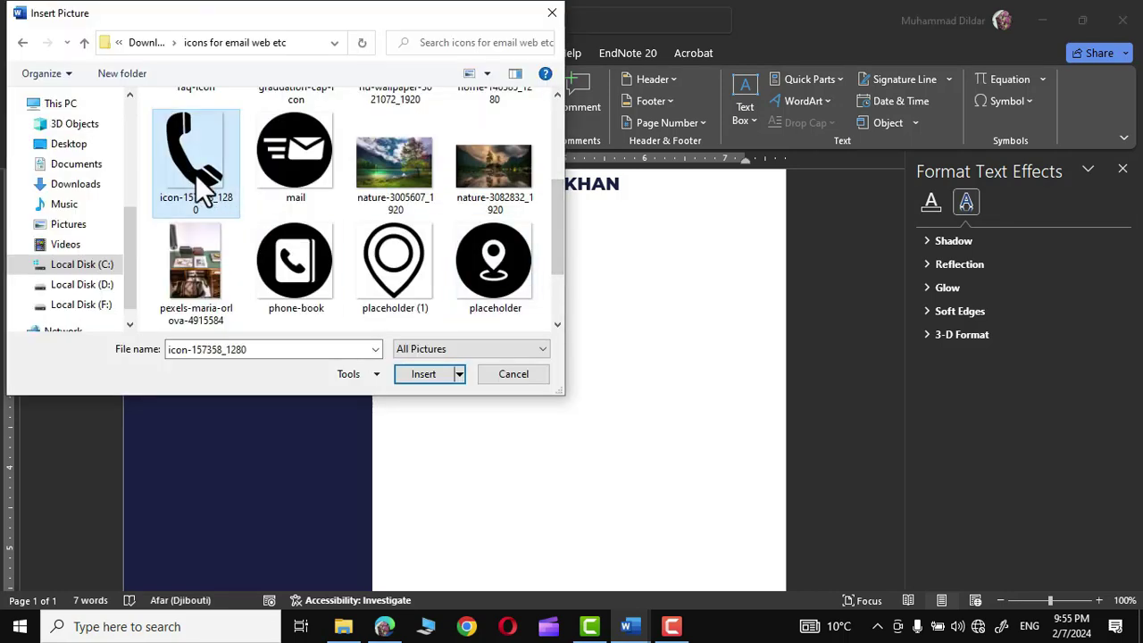
click(423, 374)
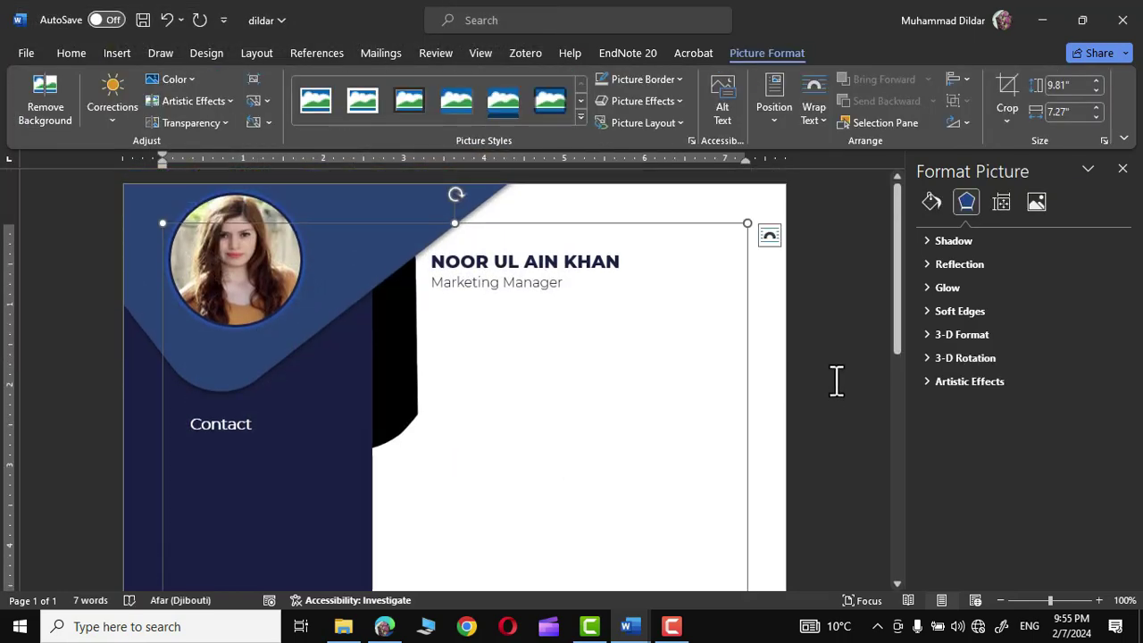
click(118, 52)
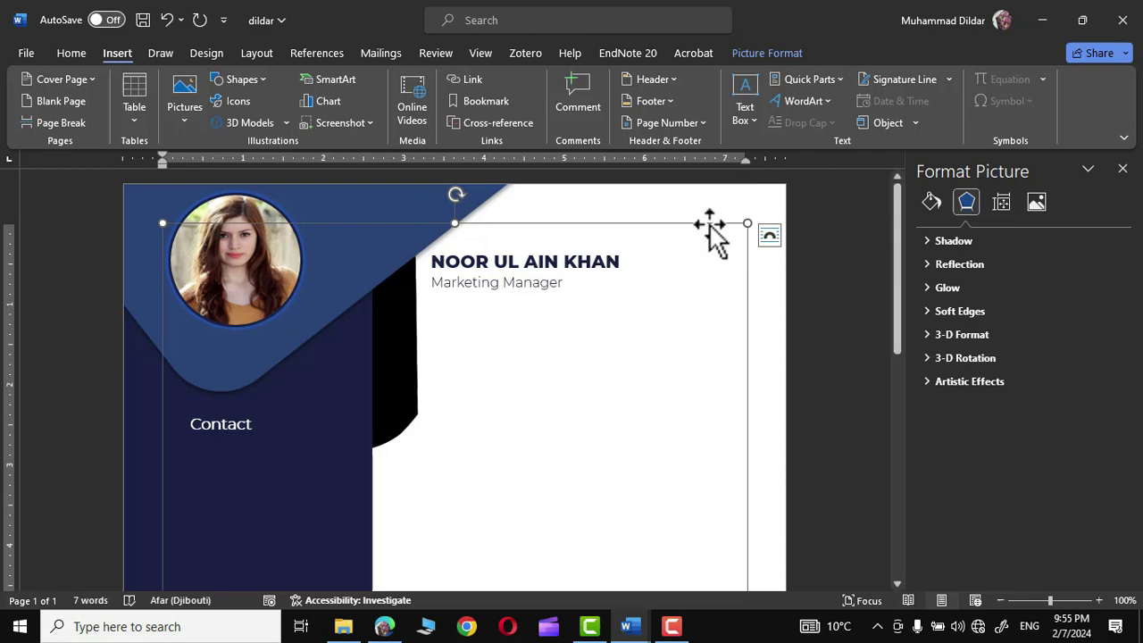
- Wrap the phone icon In Front of Text, shrink it to 0.71" by 0.52", and place it under Contact
click(765, 49)
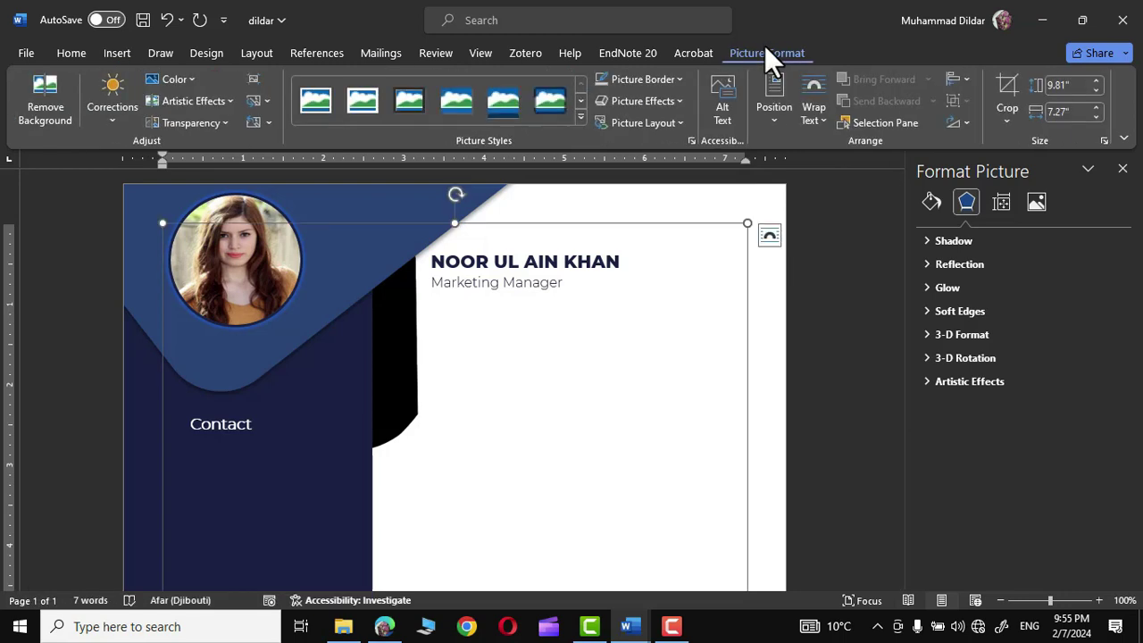
click(823, 117)
click(862, 291)
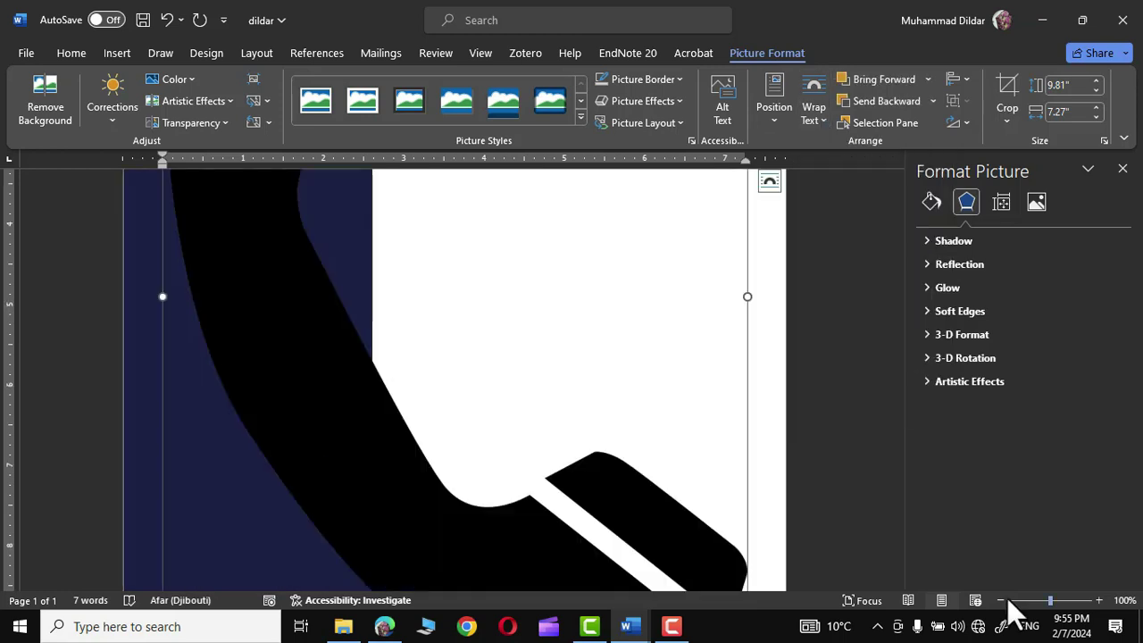
click(1002, 599)
click(1001, 599)
click(1002, 599)
click(1002, 600)
click(1001, 599)
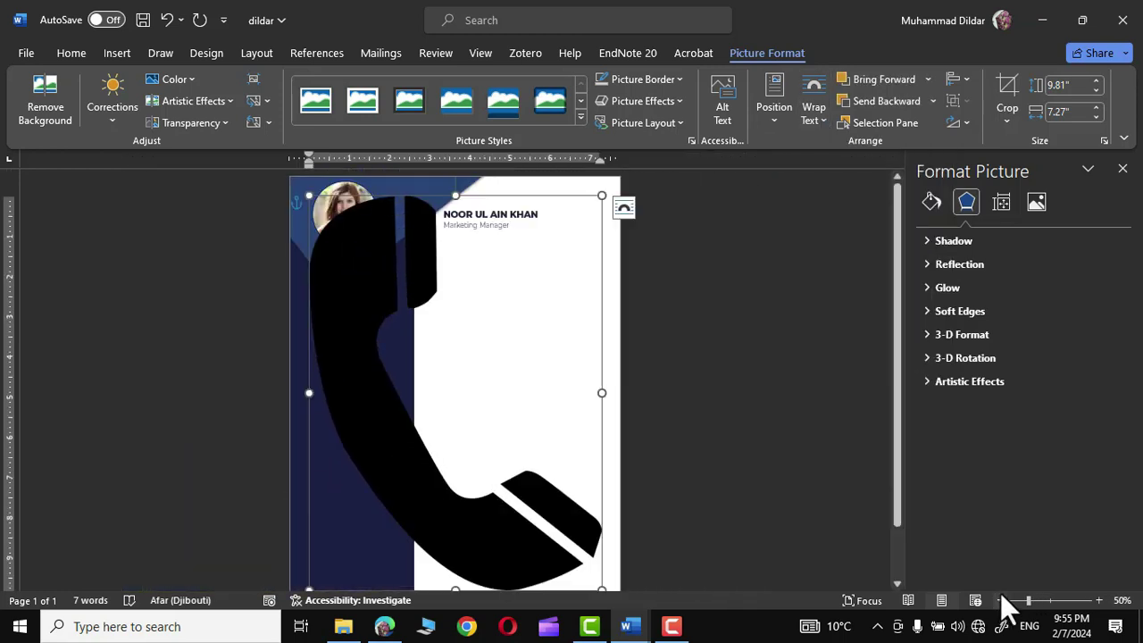
scroll(616, 558, down, 1)
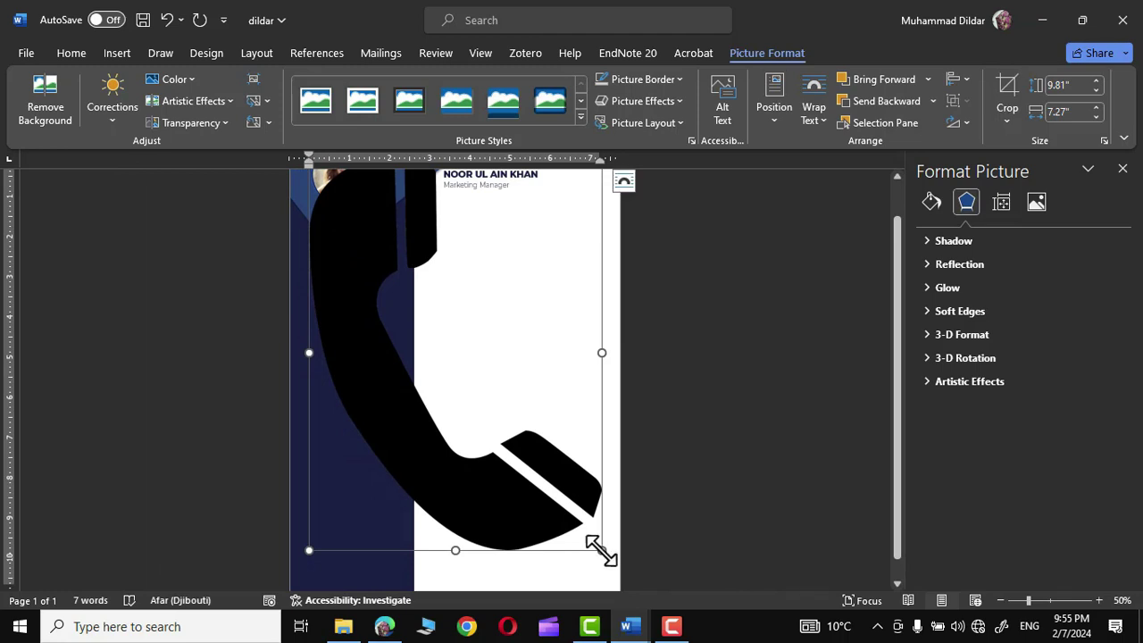
drag(600, 551, 319, 182)
scroll(320, 214, up, 1)
drag(318, 242, 345, 339)
click(722, 334)
- Recolor the phone icon orange from the picture Color options
click(306, 320)
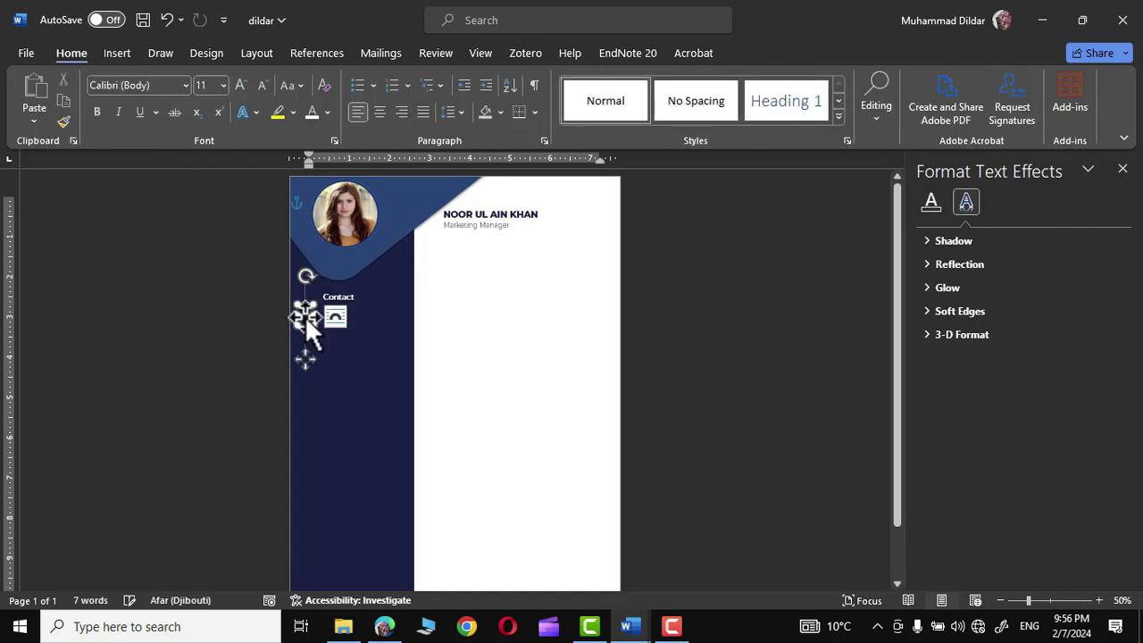
click(307, 318)
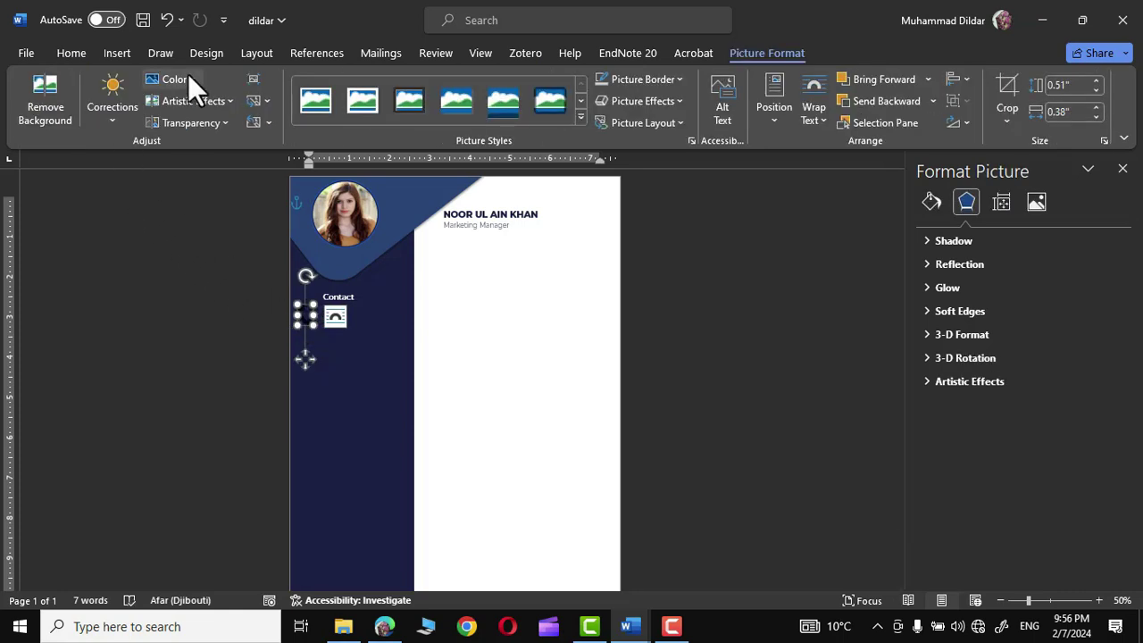
click(174, 80)
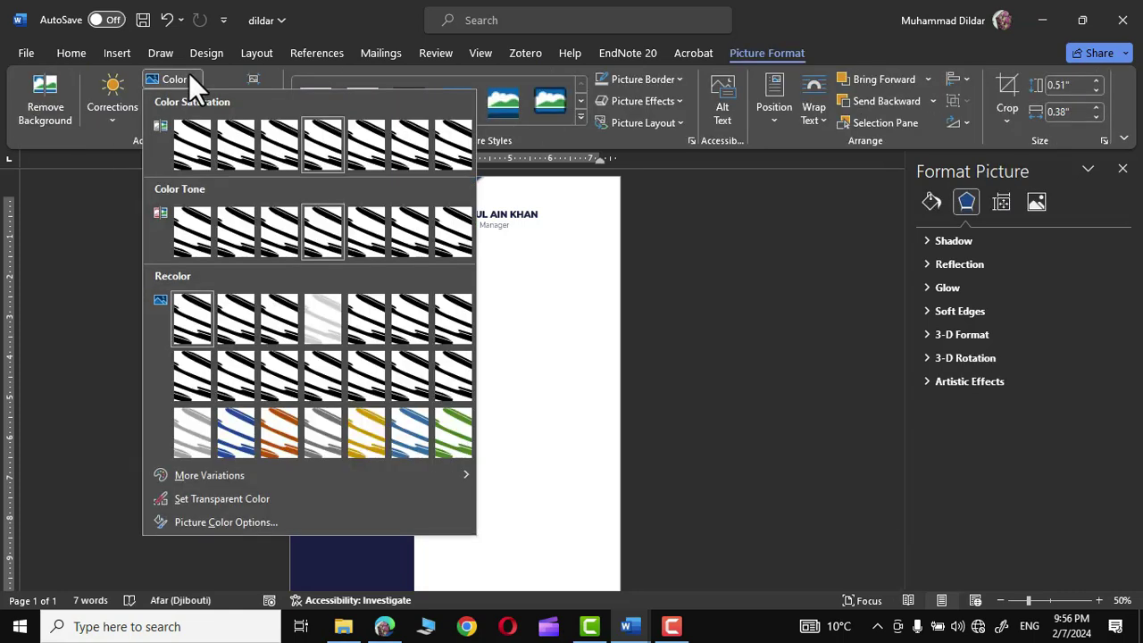
click(282, 435)
click(775, 378)
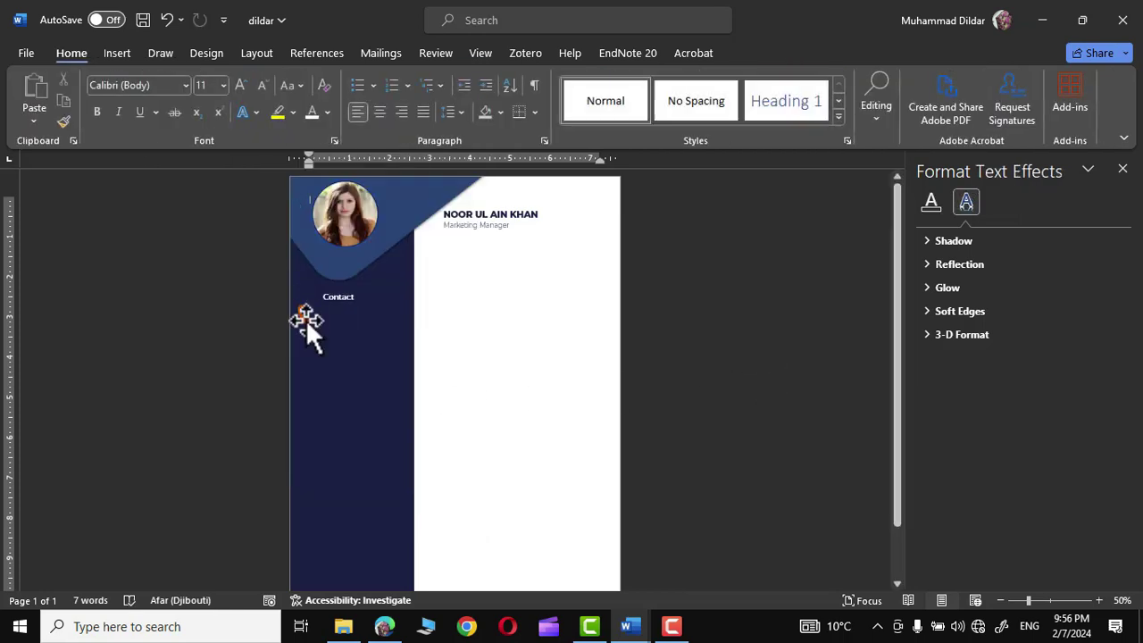
- Change the phone icon's recolor to Green, Accent color 6 Light
click(305, 319)
click(1038, 201)
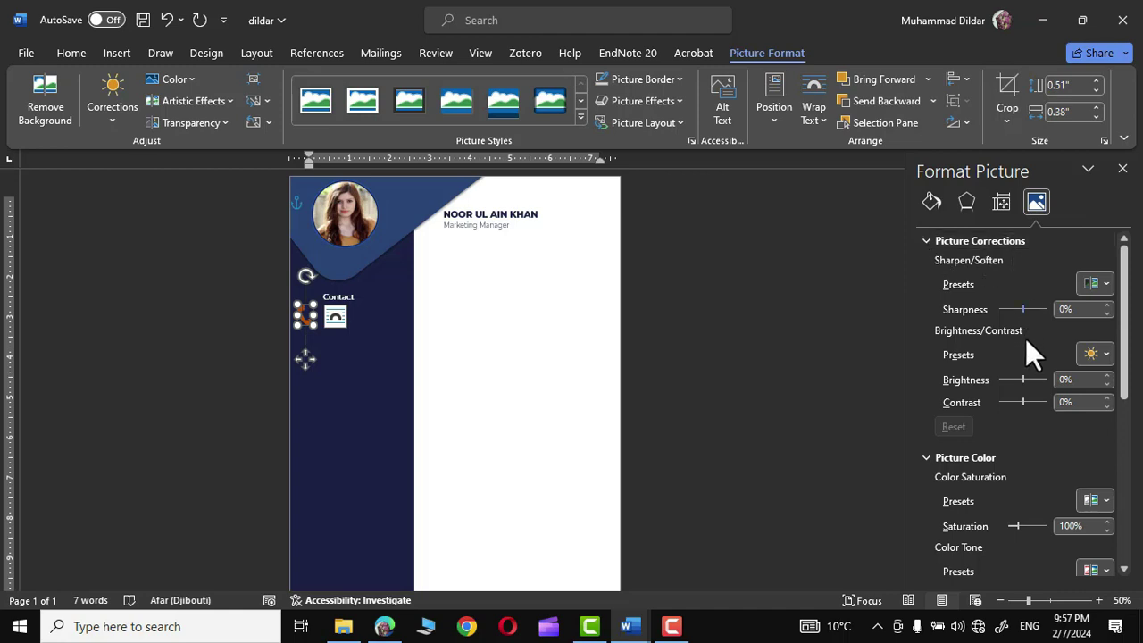
scroll(1009, 406, down, 2)
scroll(1004, 427, down, 4)
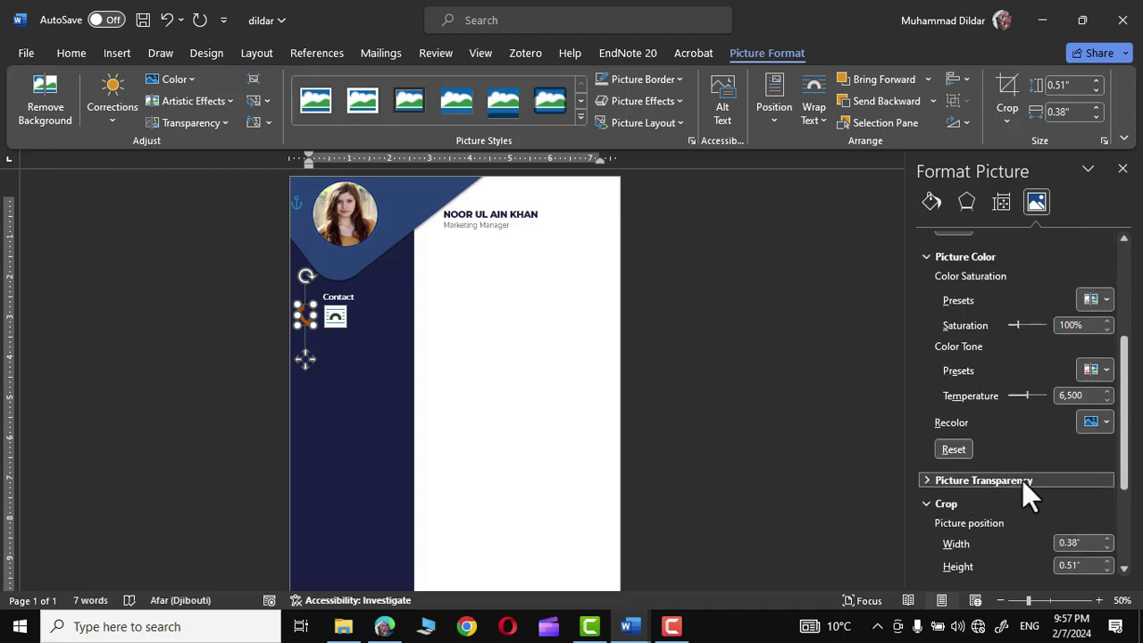
scroll(1021, 480, up, 1)
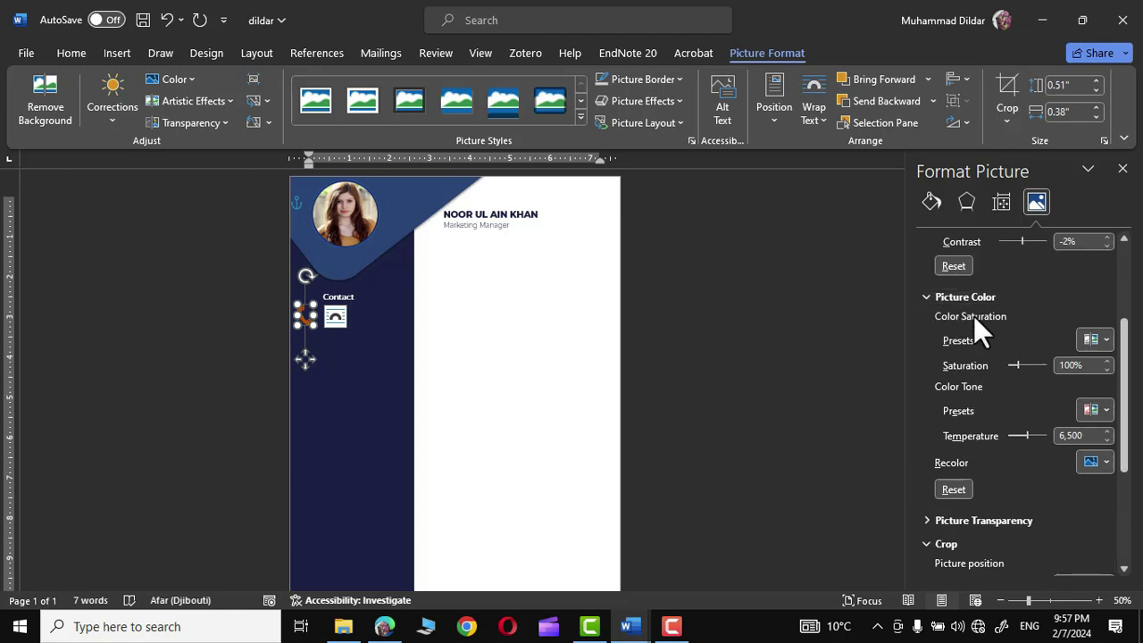
click(1106, 460)
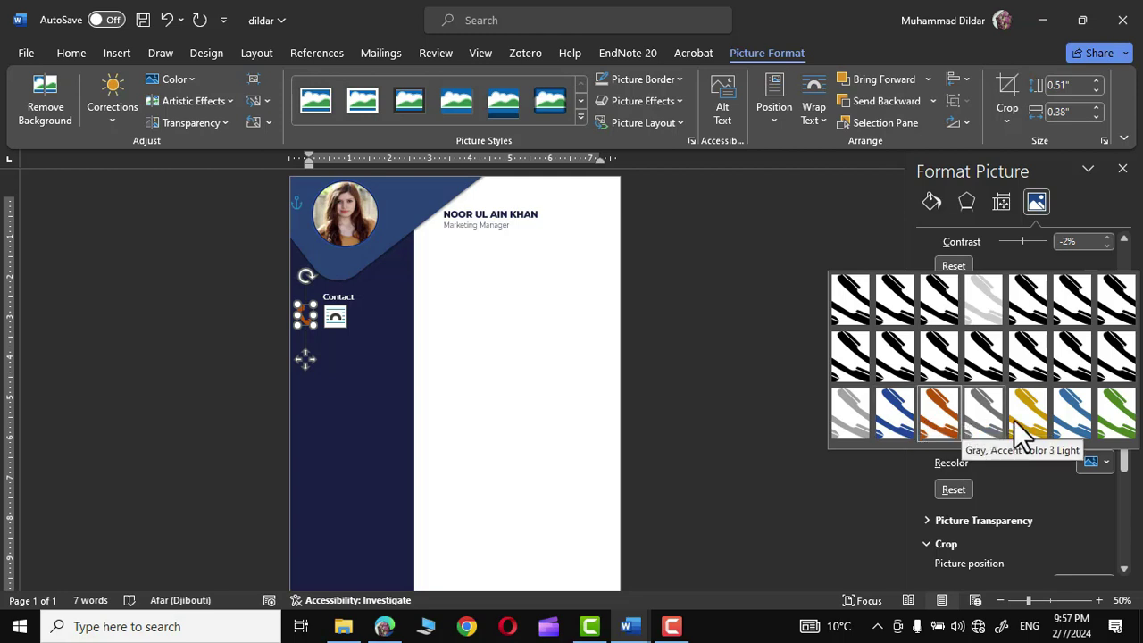
click(1121, 418)
click(753, 326)
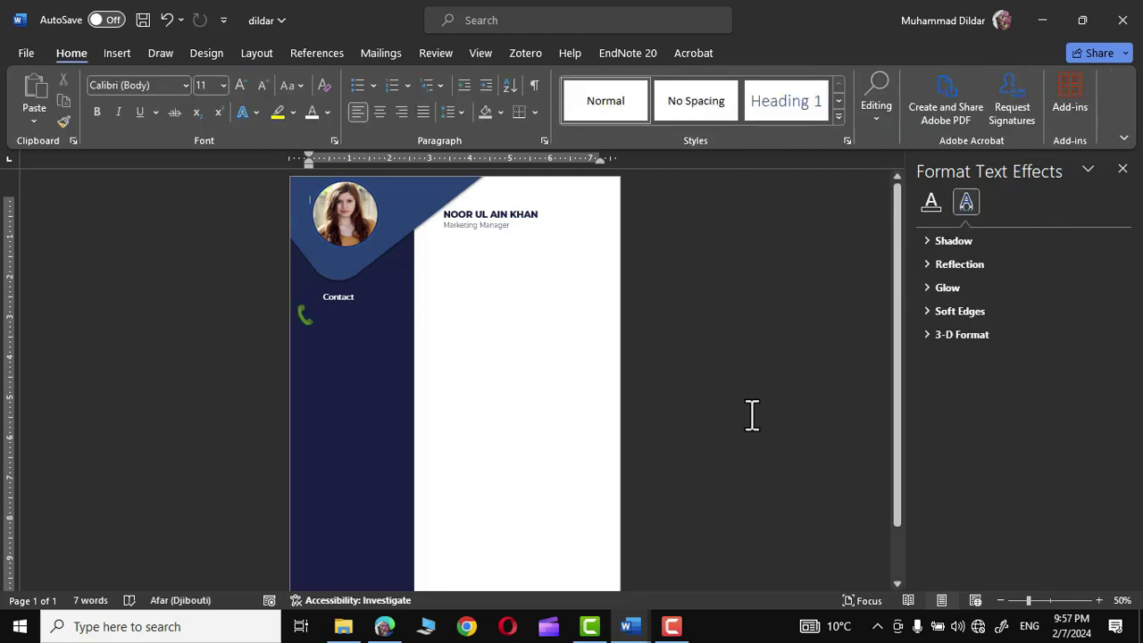
click(1099, 600)
click(1098, 600)
click(1099, 600)
click(1099, 600)
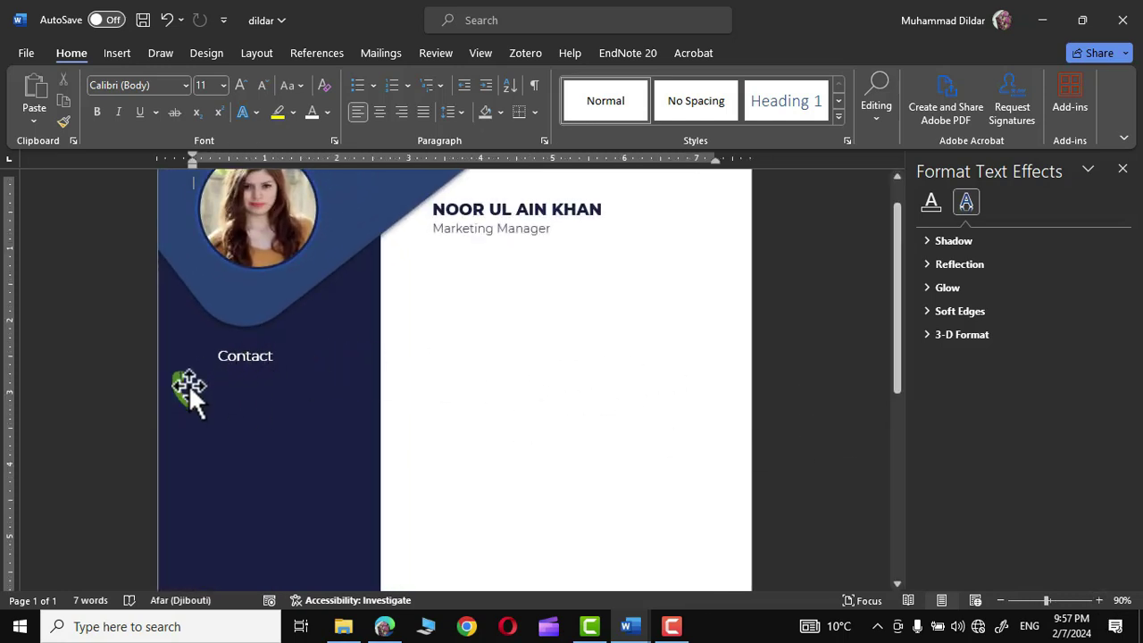
click(249, 357)
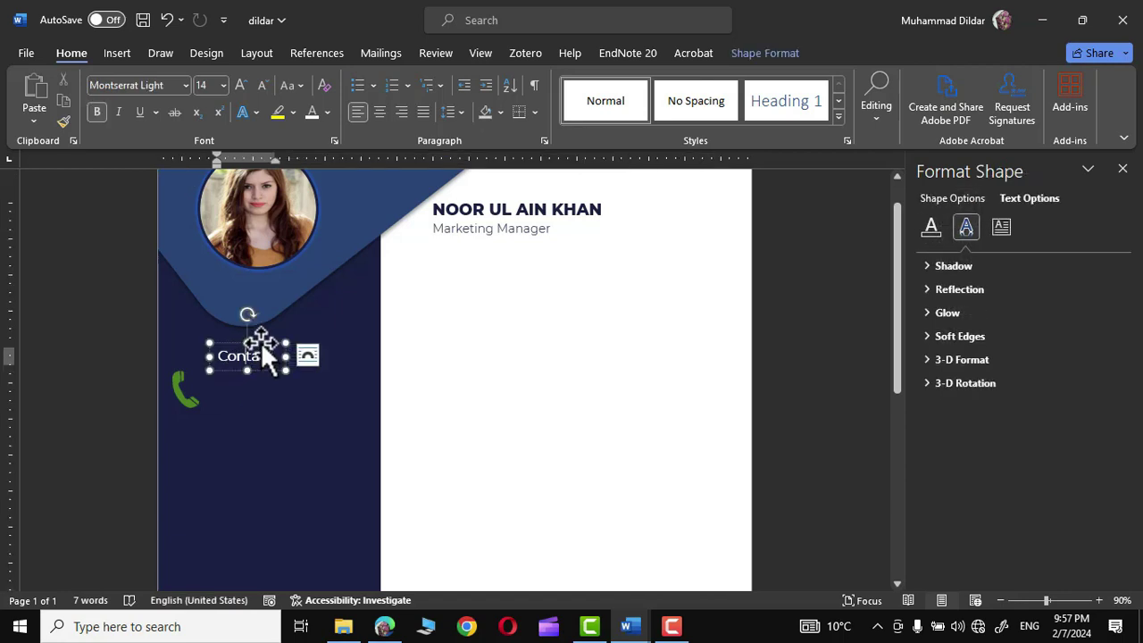
click(261, 342)
drag(261, 342, 261, 382)
drag(188, 391, 396, 429)
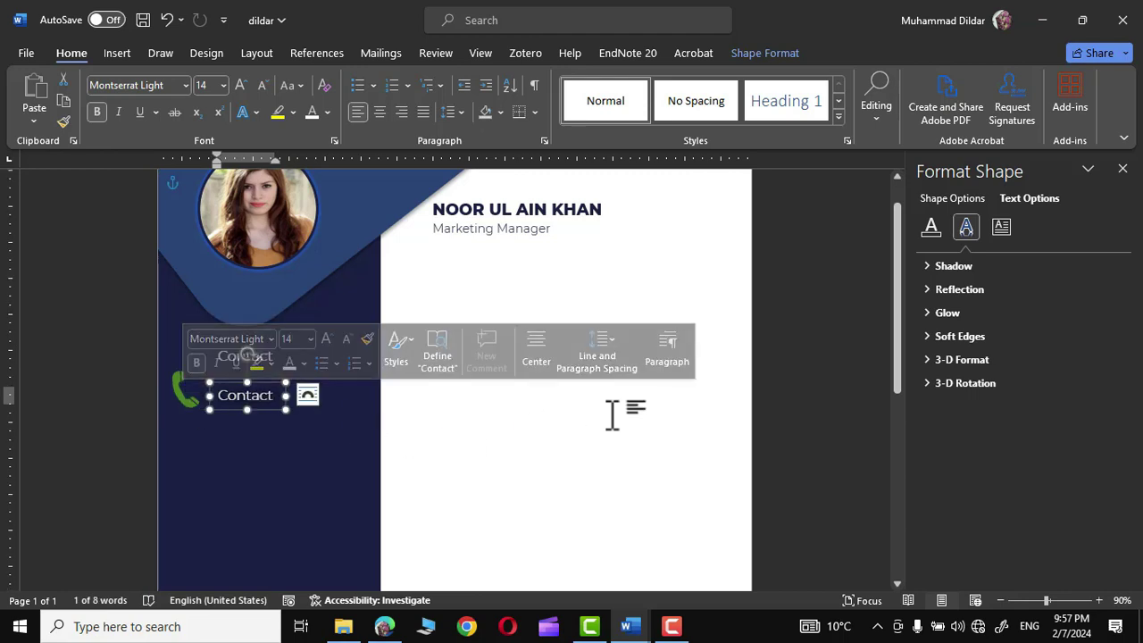
text(+123-456-7890)
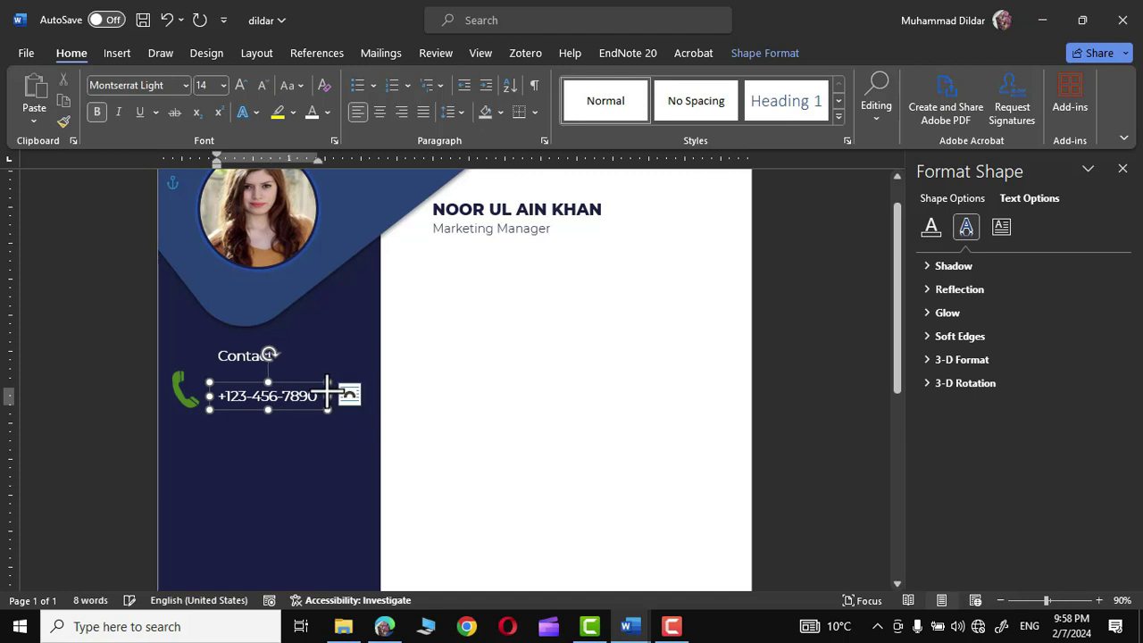
click(822, 388)
scroll(293, 393, down, 2)
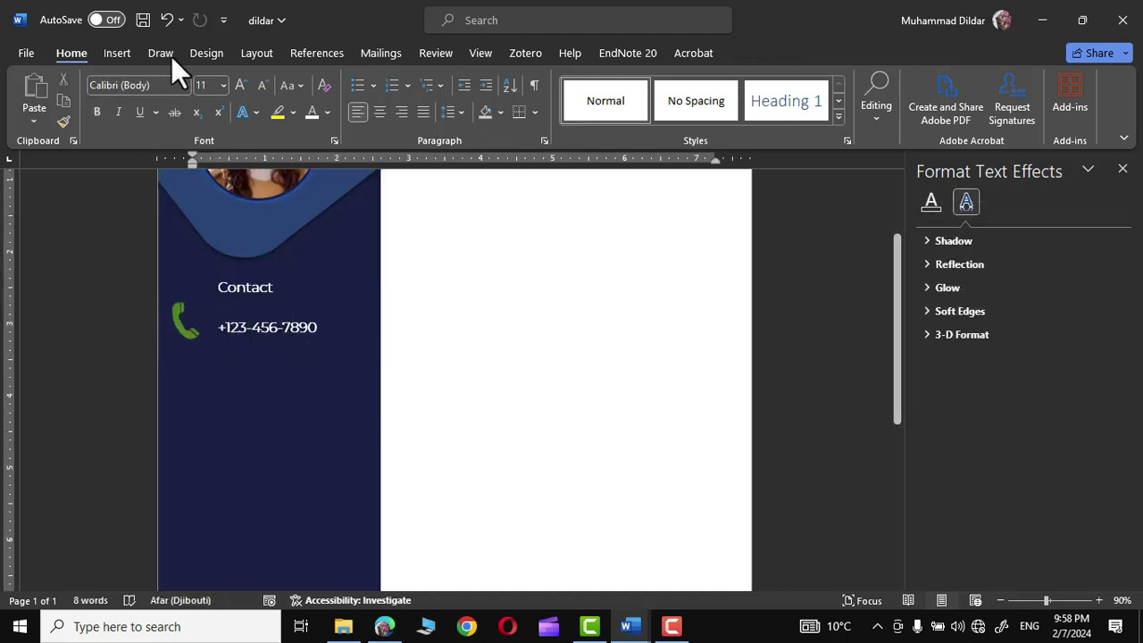
click(117, 52)
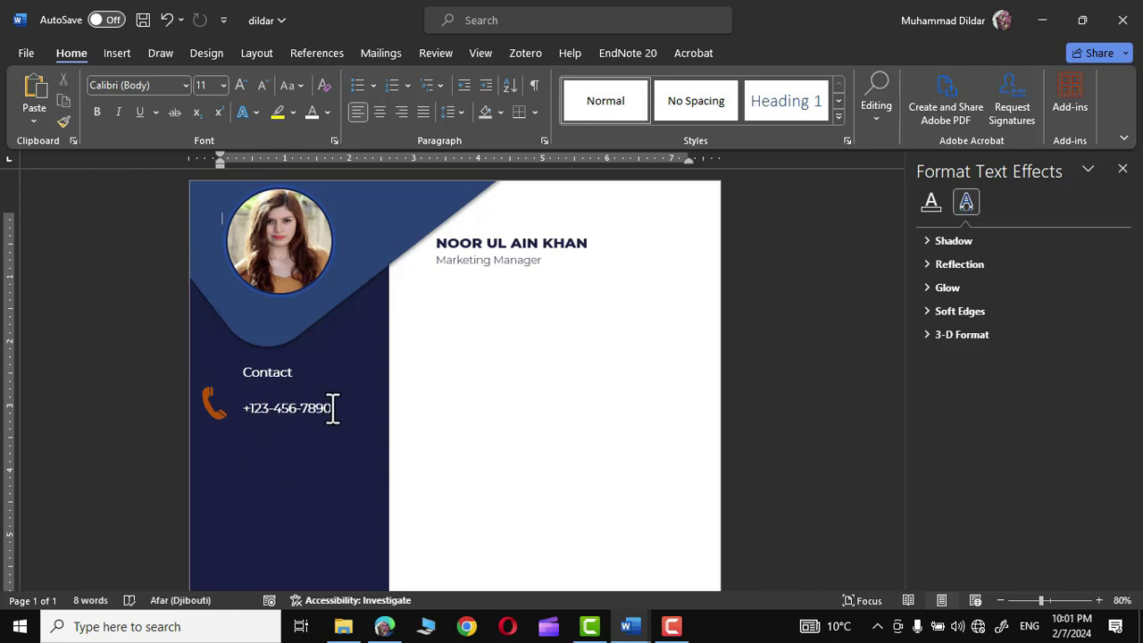
- Copy the email icon from the other CV and place it below the phone icon
click(631, 628)
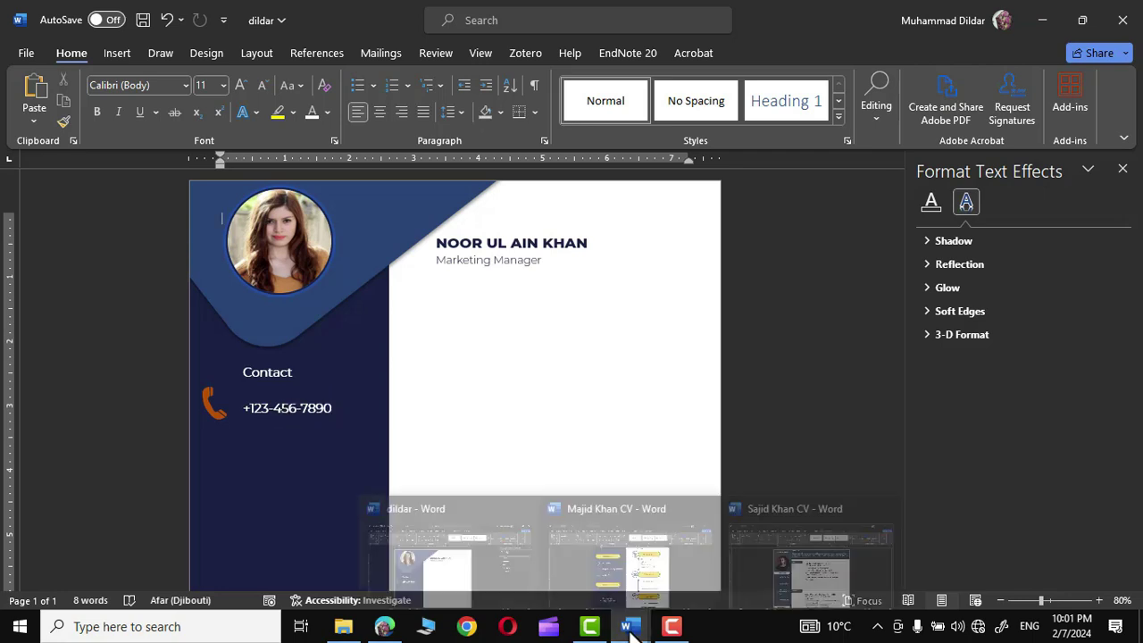
click(811, 573)
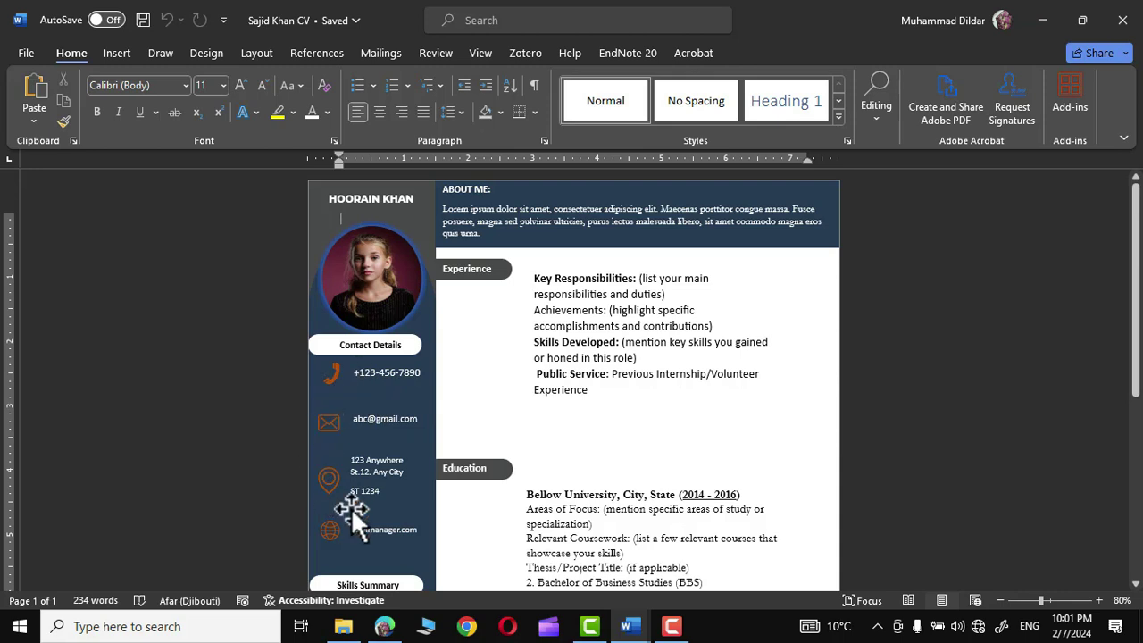
click(332, 430)
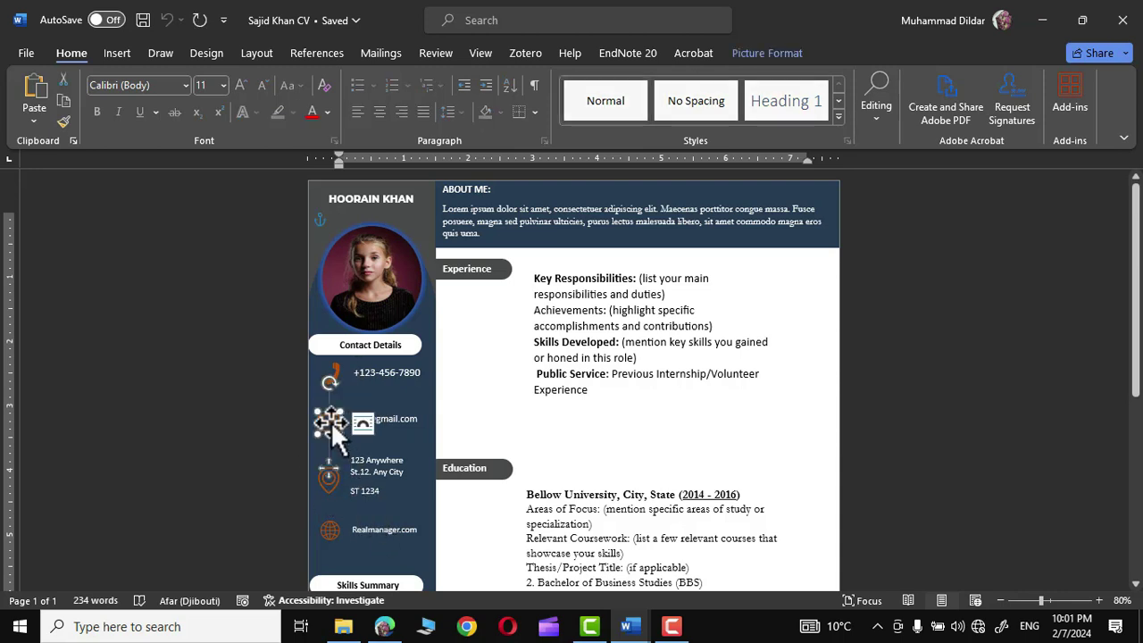
key(alt+Tab)
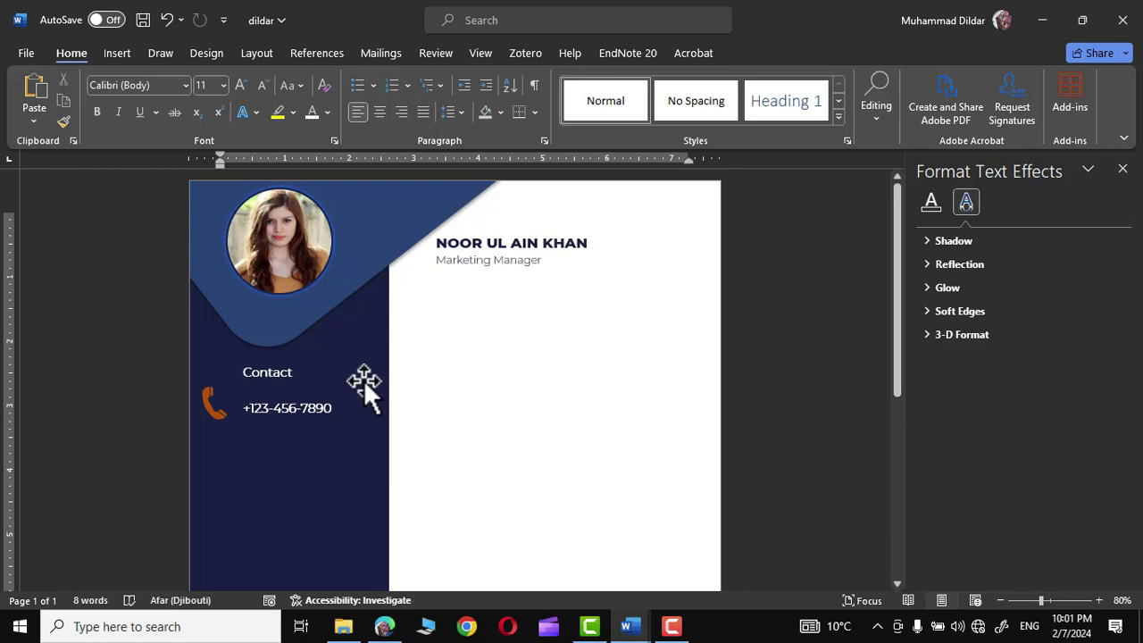
key(ctrl+v)
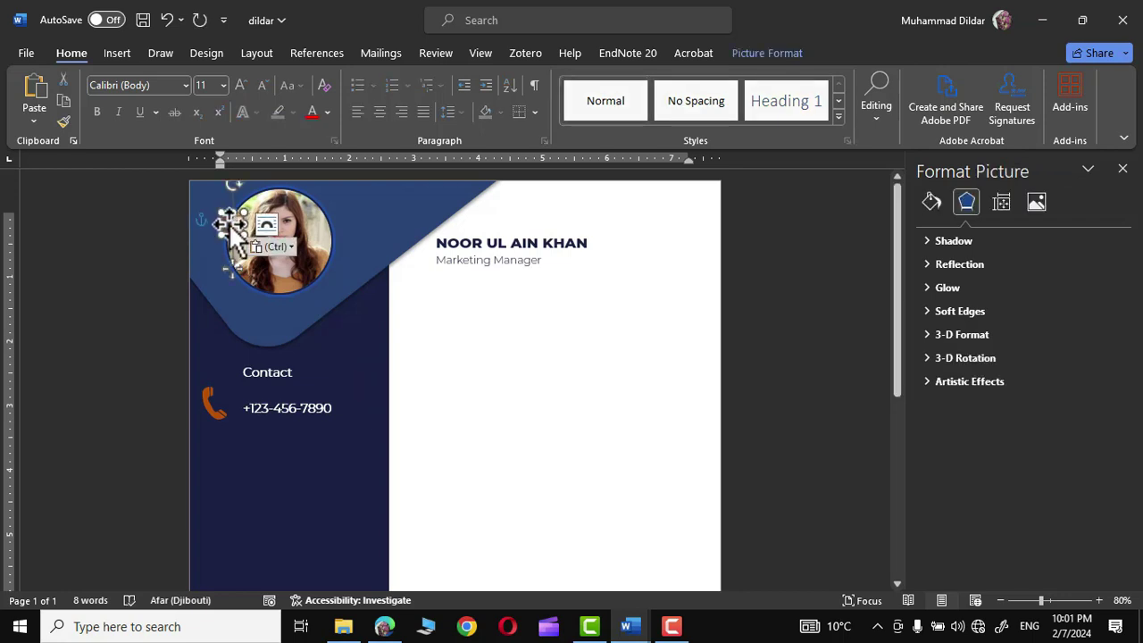
drag(232, 234, 214, 487)
click(536, 443)
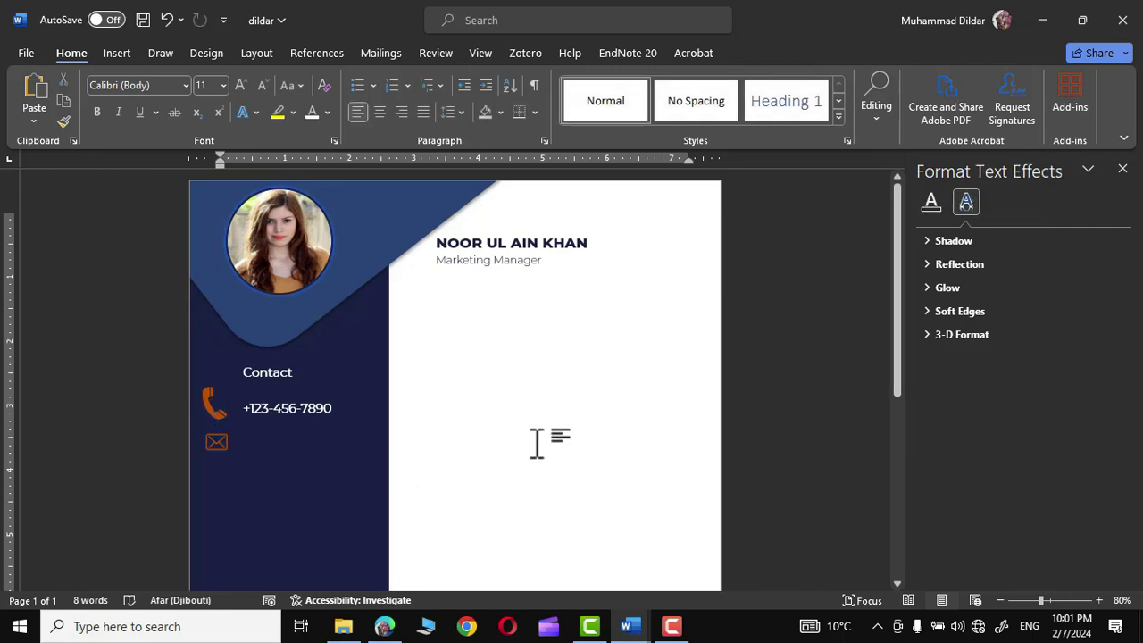
- Duplicate the phone number text box beside the email icon
click(298, 408)
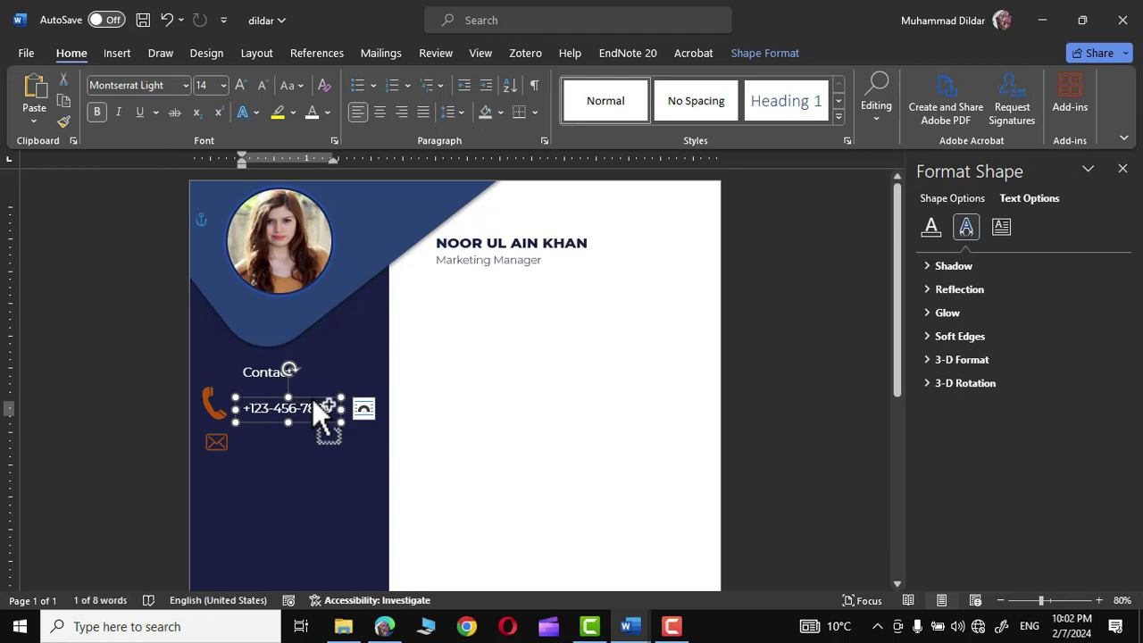
drag(314, 400, 307, 433)
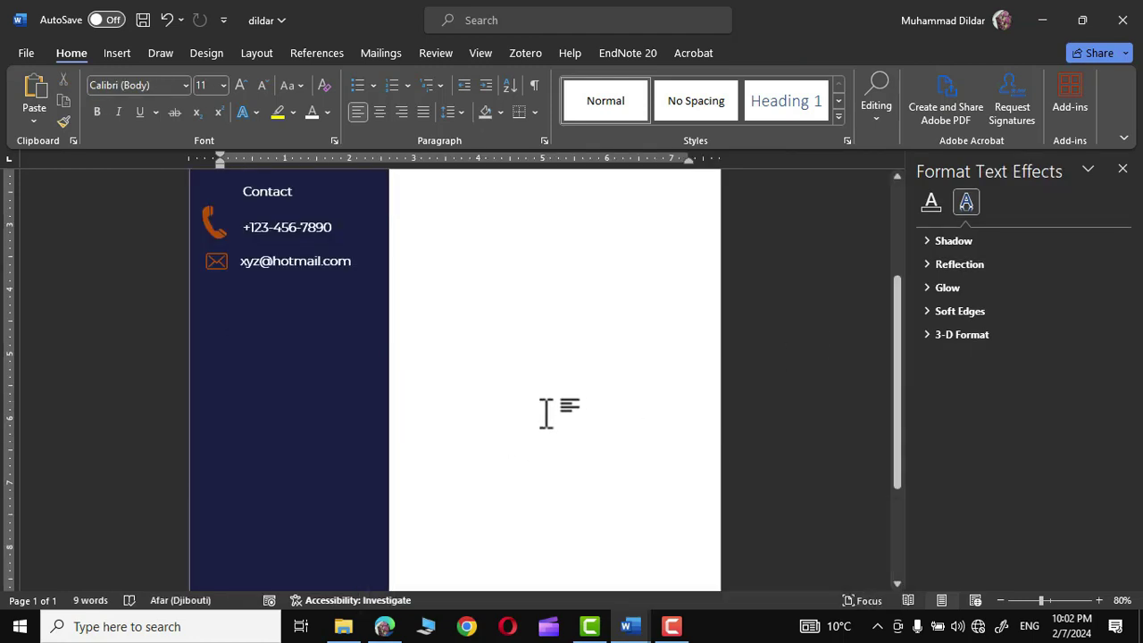
scroll(340, 402, up, 3)
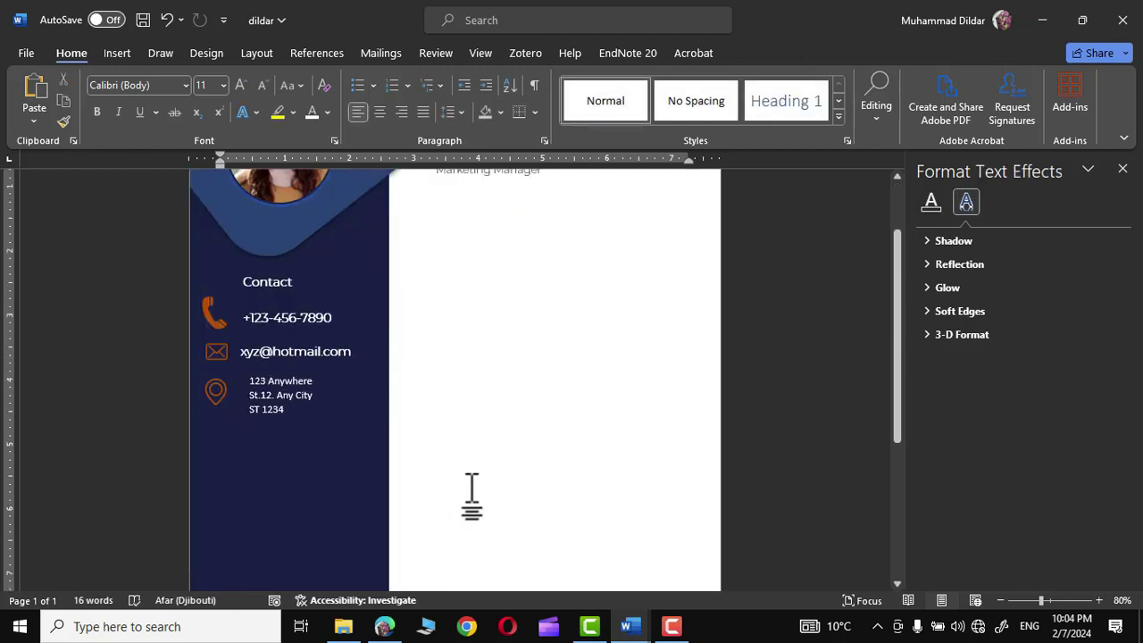
- Paste the globe icon below the address and duplicate a contact text box beside it
key(ctrl+v)
drag(222, 301, 217, 530)
scroll(307, 358, down, 3)
click(313, 352)
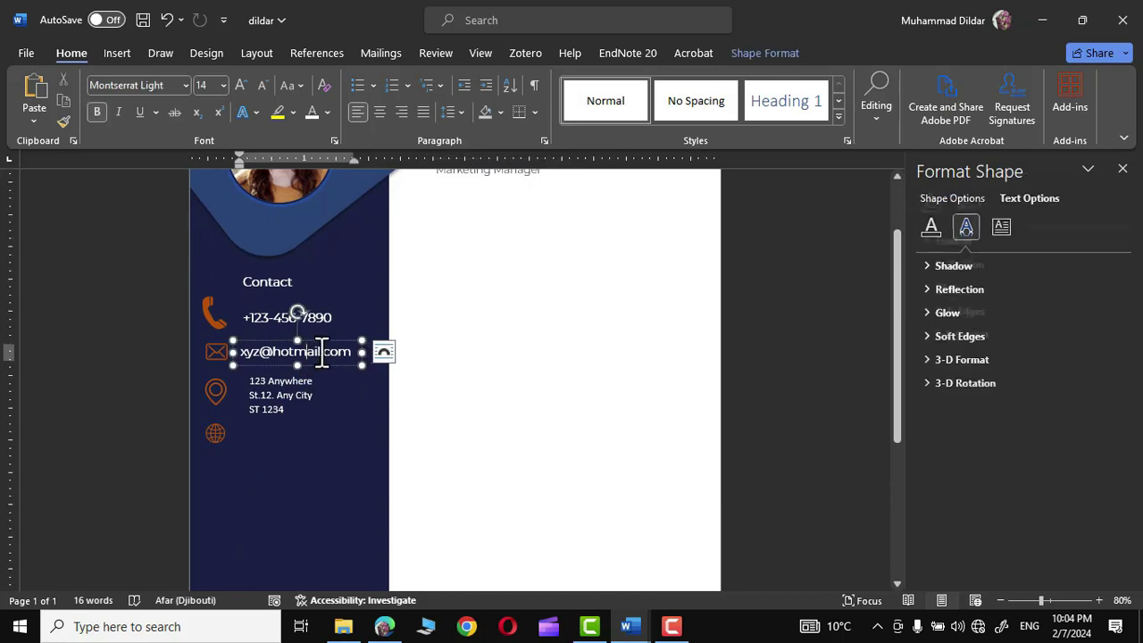
drag(335, 353, 349, 434)
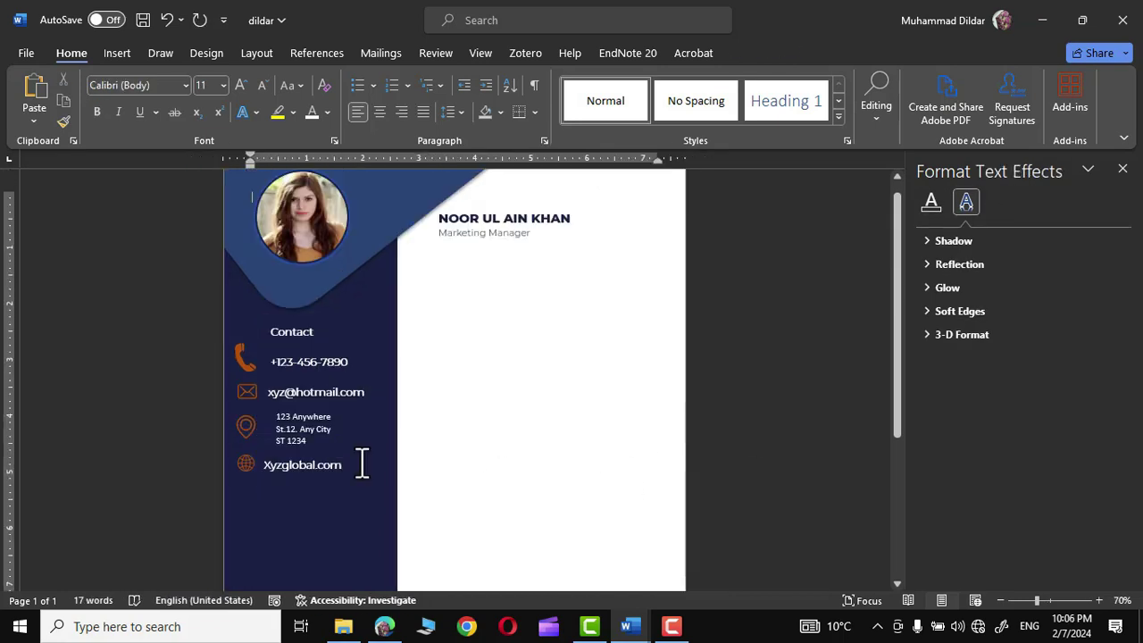
click(306, 441)
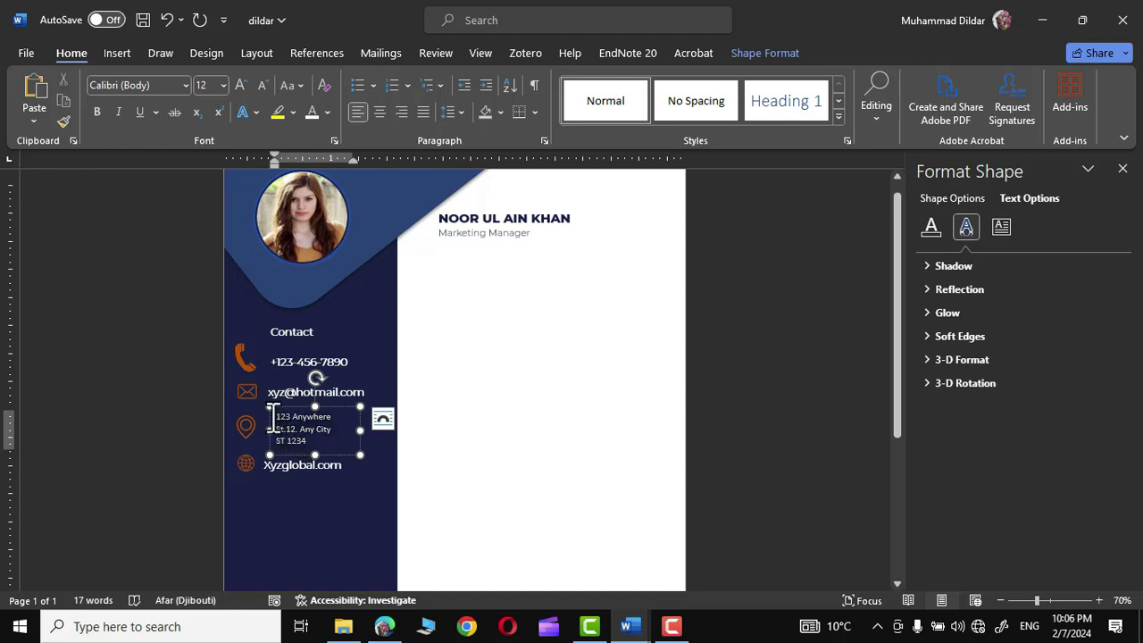
scroll(325, 380, down, 3)
click(325, 380)
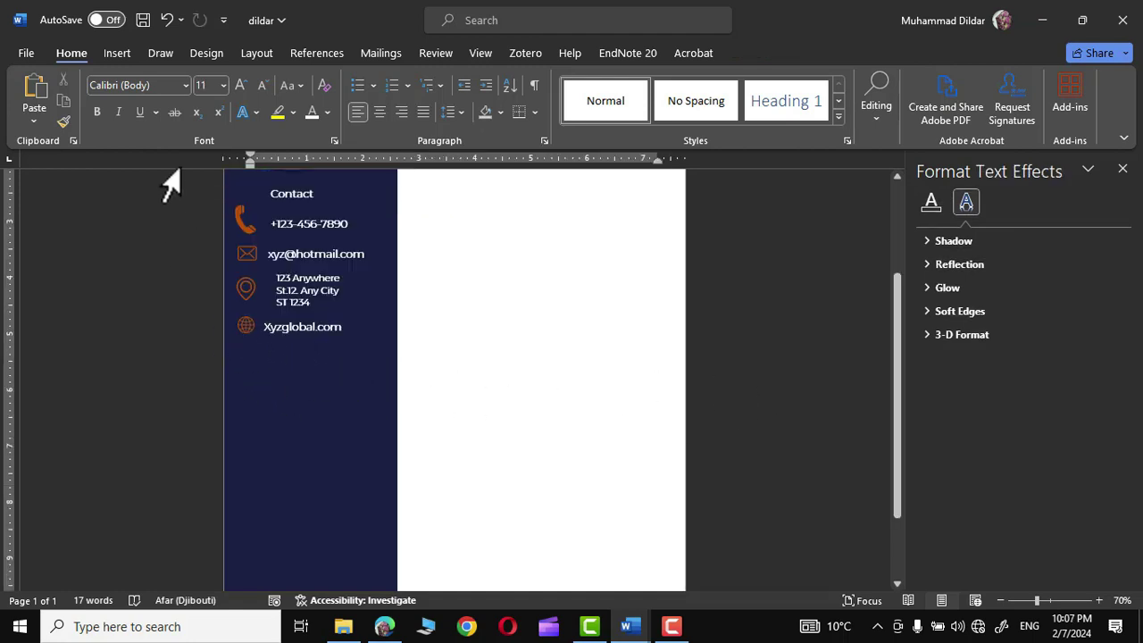
click(125, 53)
- Draw a lighter blue rectangle bar across the sidebar below the website line
click(241, 79)
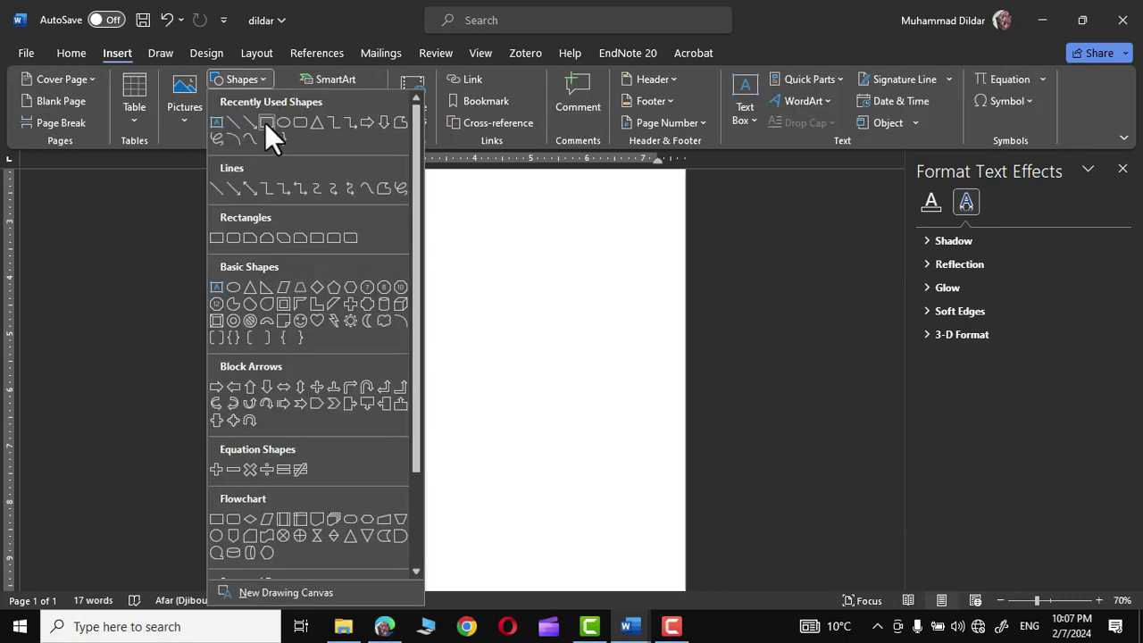
click(265, 122)
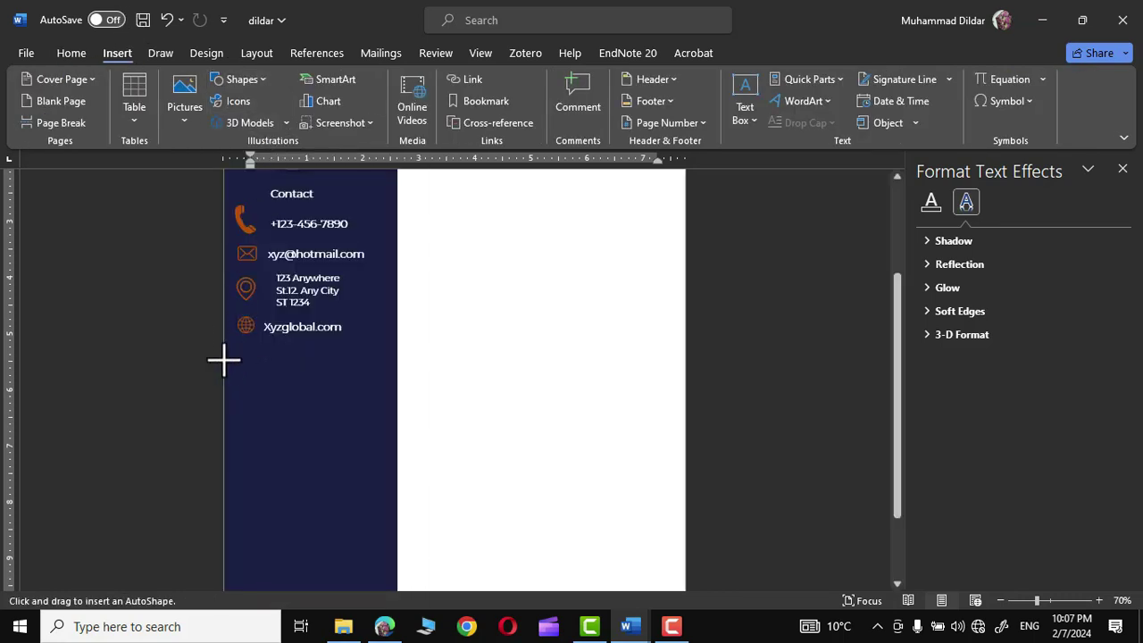
mouse_move(225, 359)
mouse_down()
mouse_move(390, 406)
mouse_move(396, 384)
mouse_up()
click(389, 78)
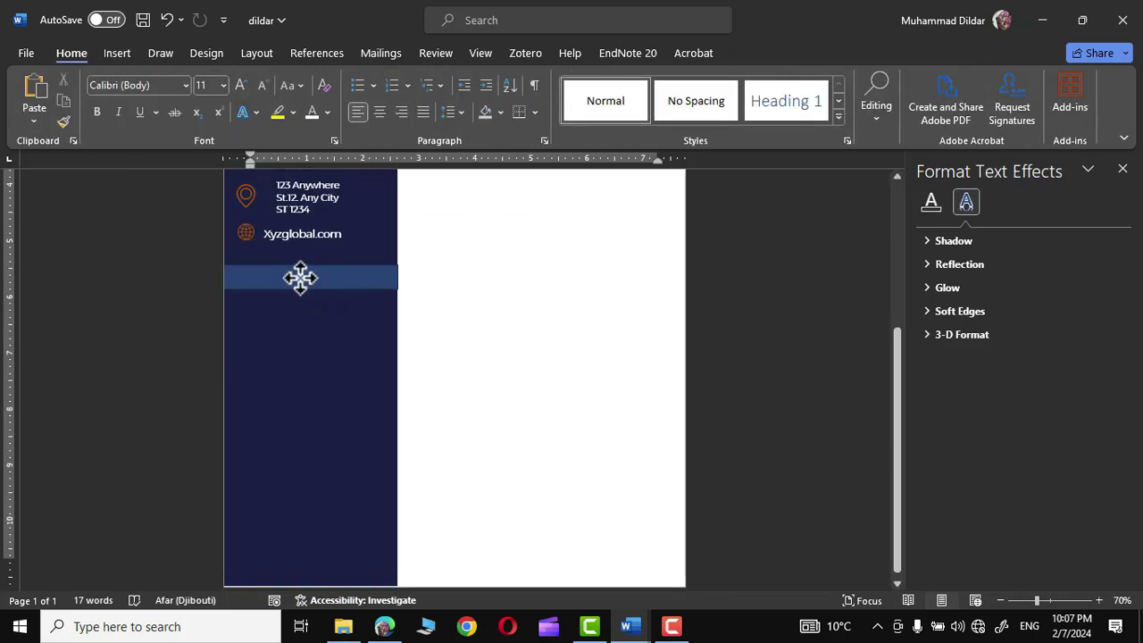
- Add the text 'Language' to the bar, enlarged to 14 pt in Montserrat Light
right_click(300, 277)
click(357, 302)
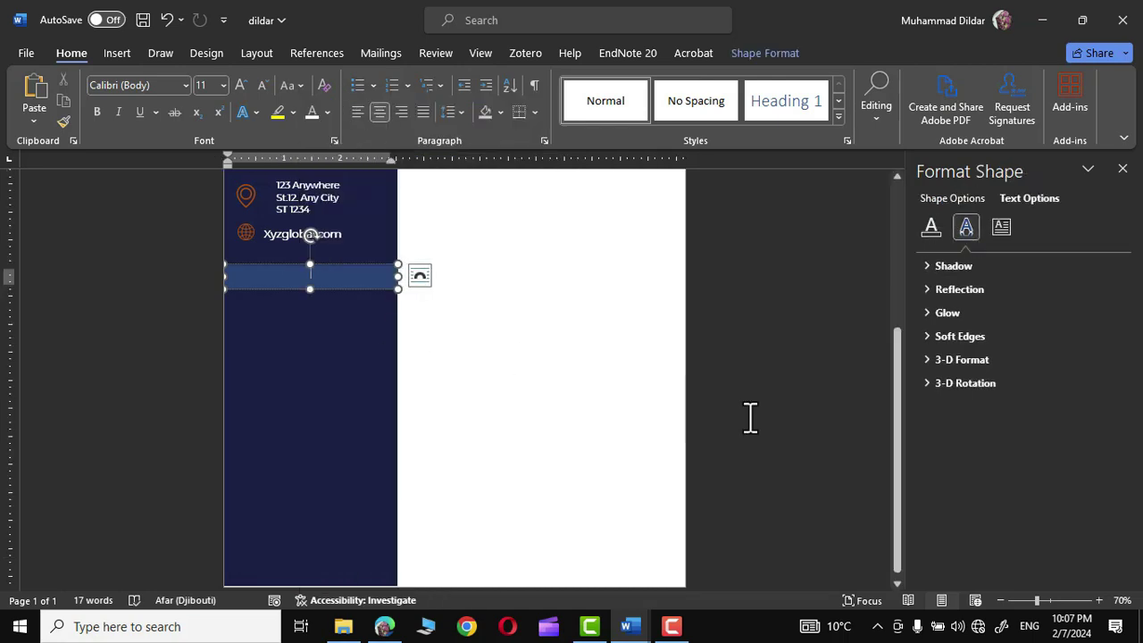
text(Language)
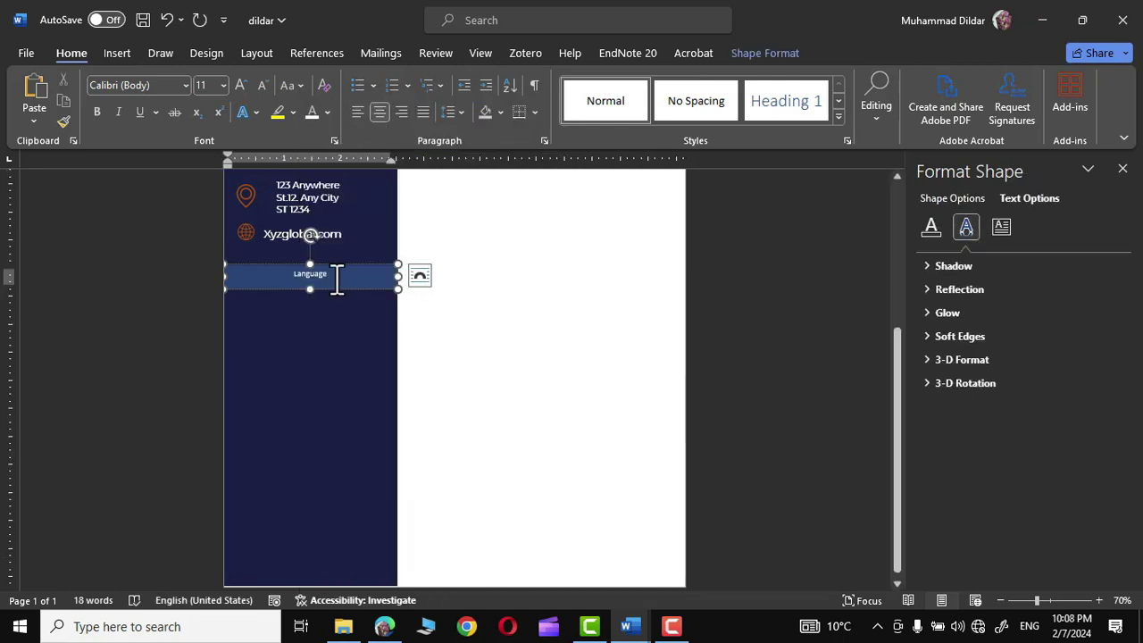
double_click(329, 277)
click(424, 216)
click(423, 216)
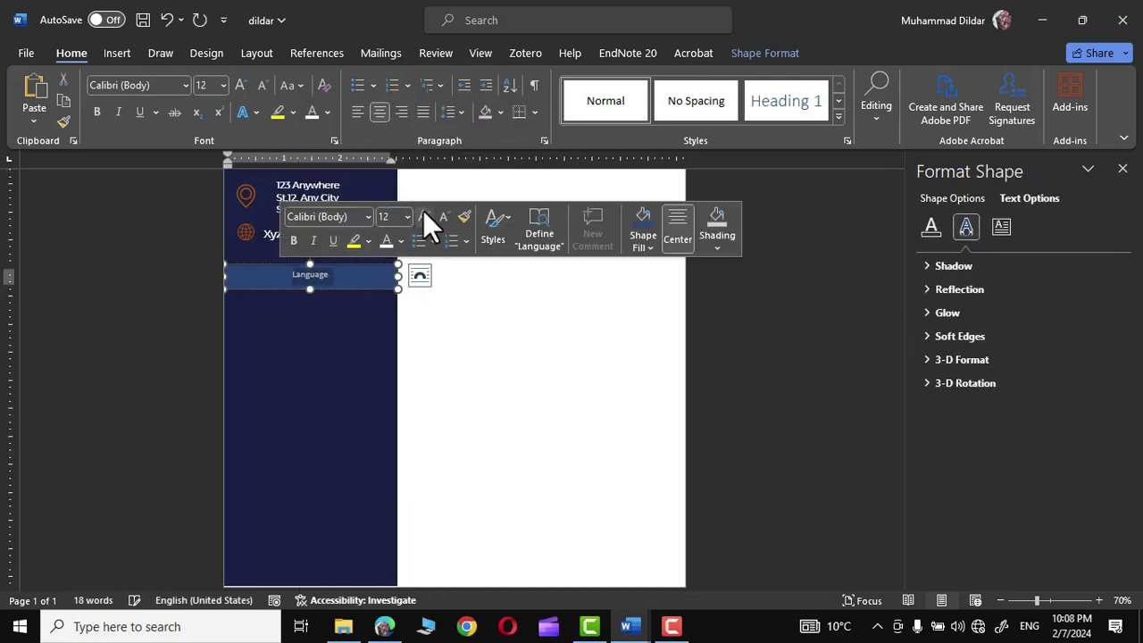
click(367, 217)
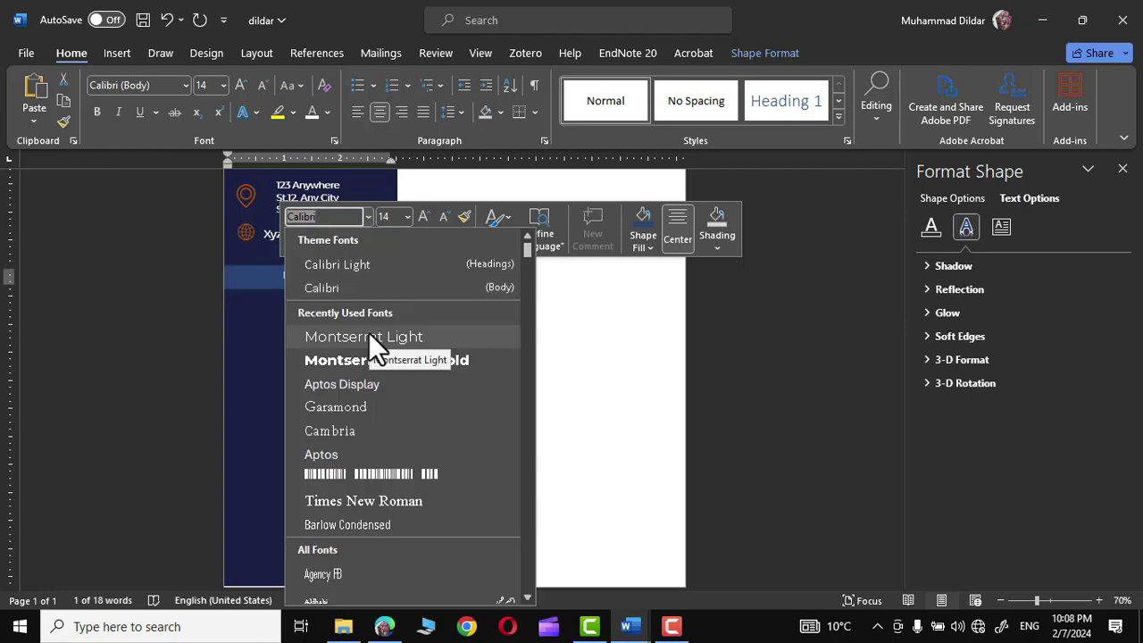
click(369, 336)
scroll(282, 331, up, 1)
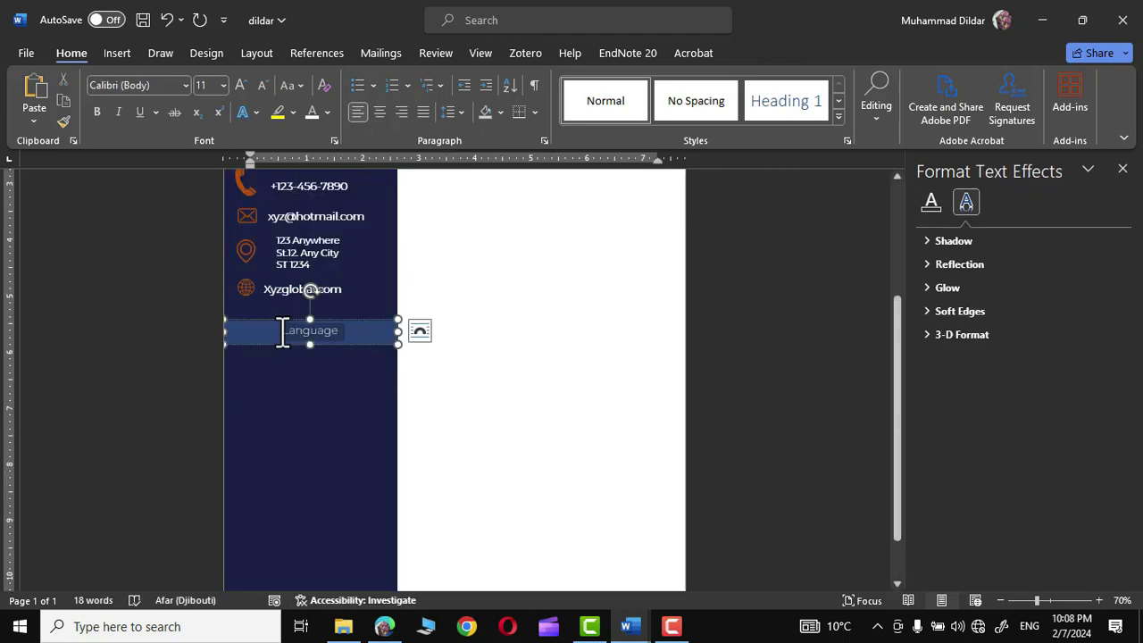
click(167, 163)
click(124, 52)
scroll(296, 263, up, 3)
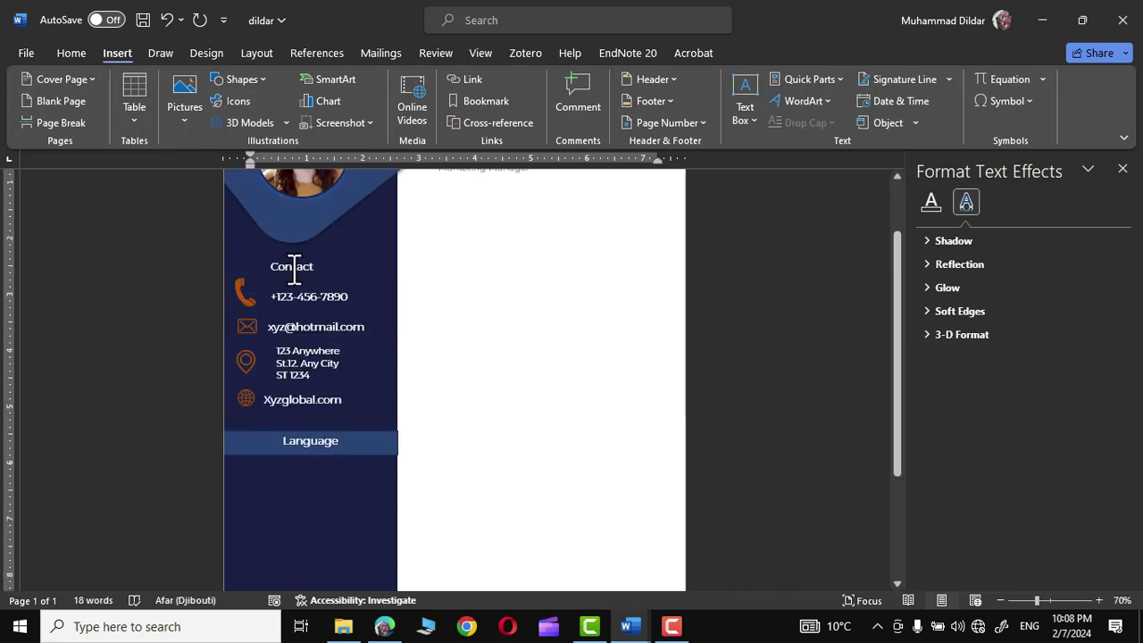
- Copy the Contact box below the Language bar and make it a bulleted list with English and French
click(296, 265)
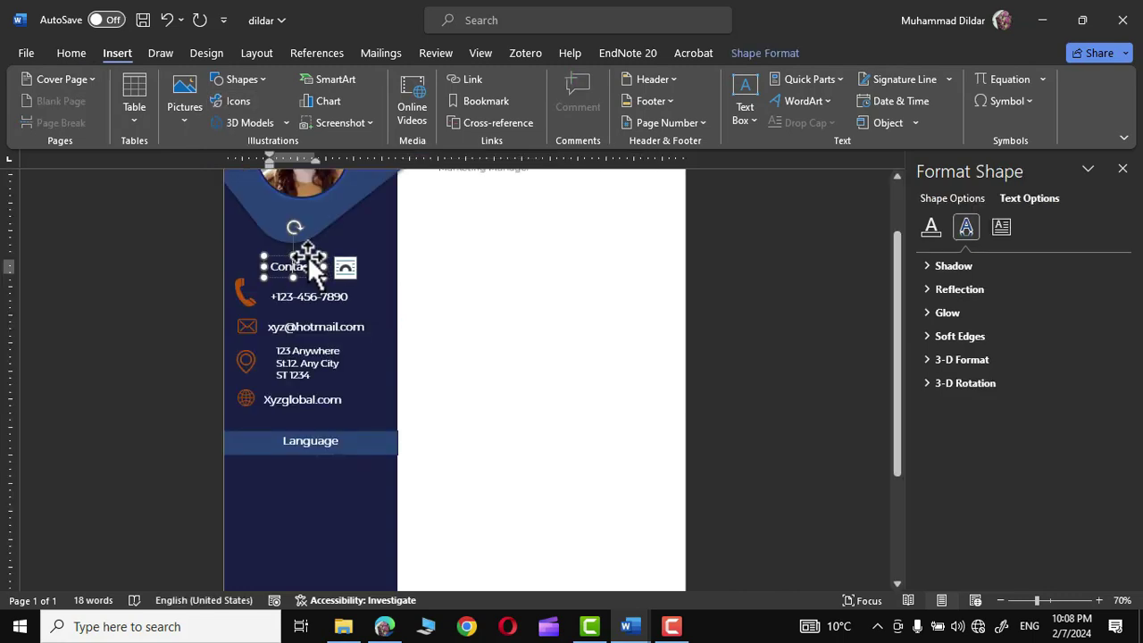
drag(310, 261, 313, 490)
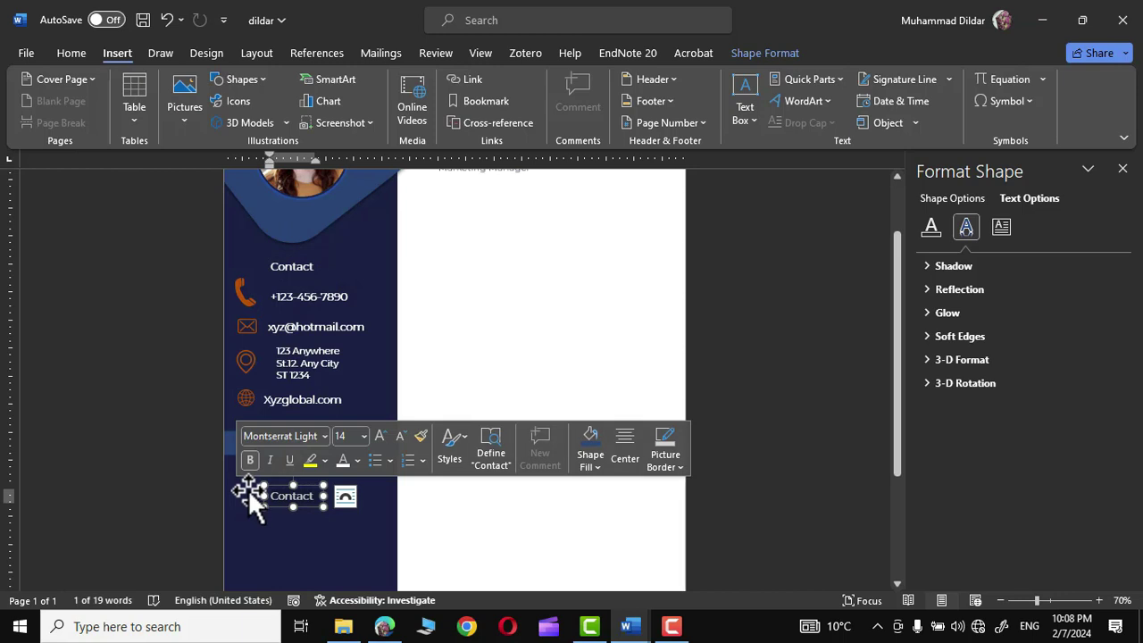
key(Delete)
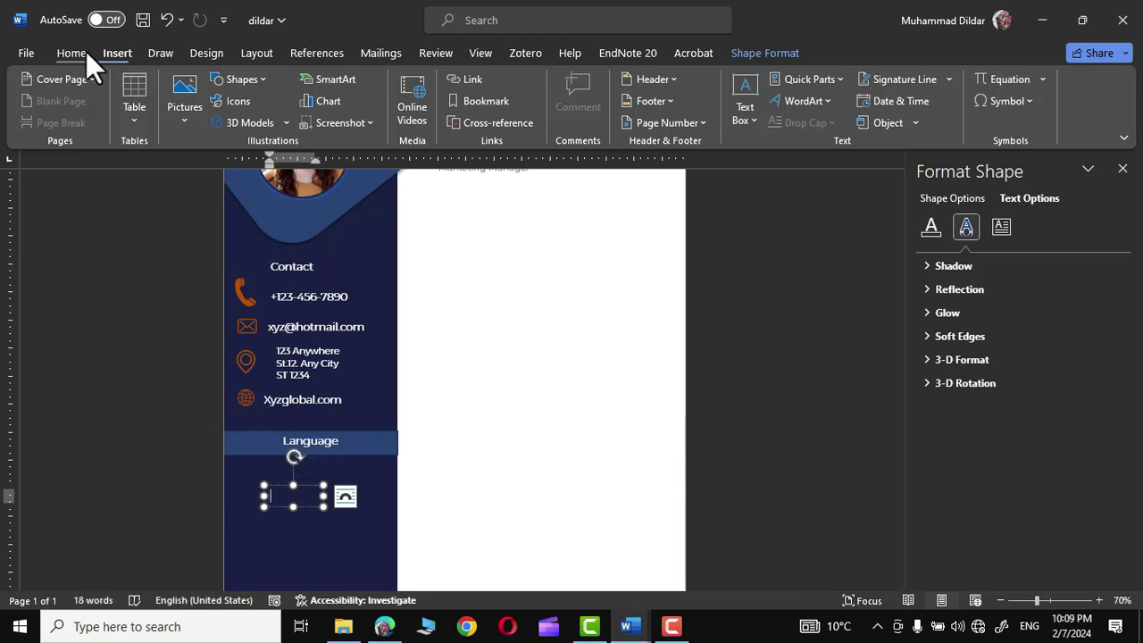
click(78, 51)
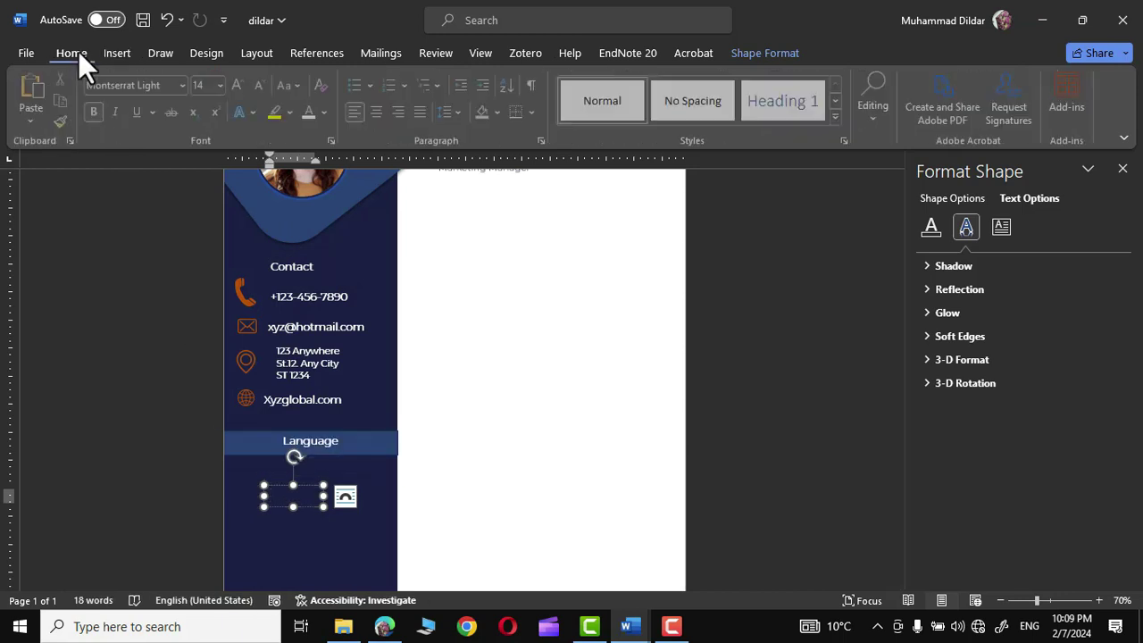
click(359, 80)
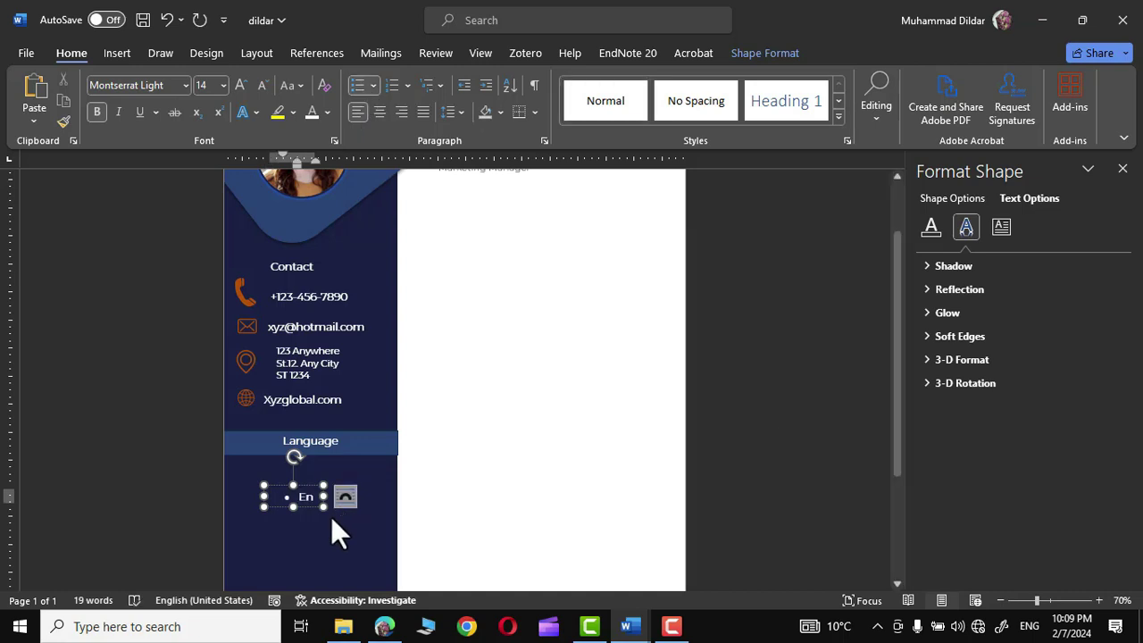
text(English)
key(Return)
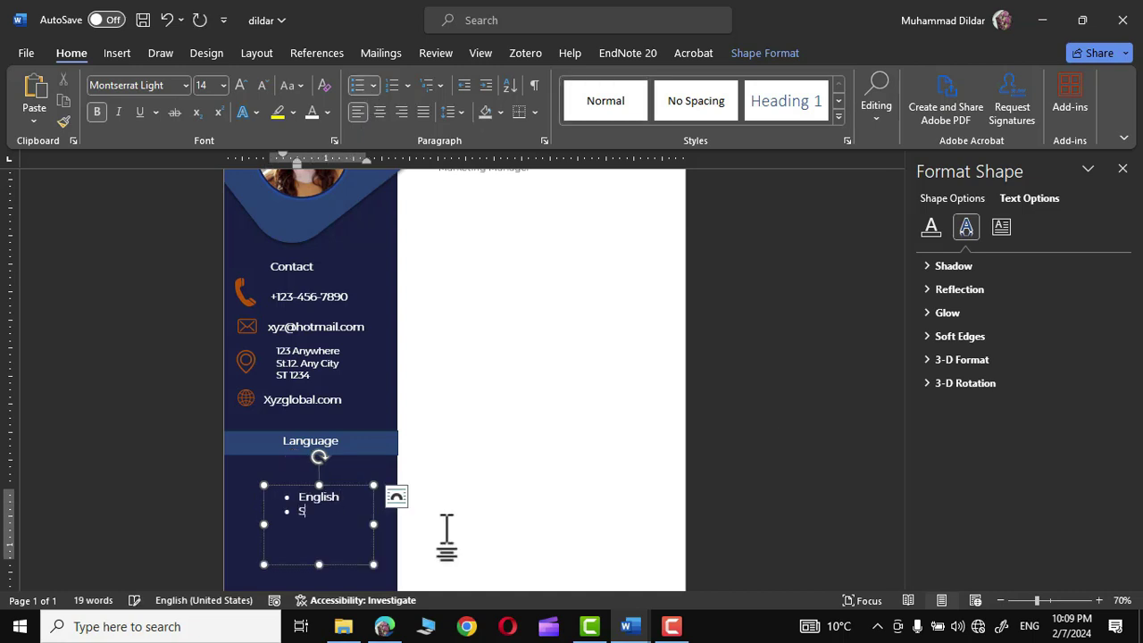
text(French)
drag(319, 564, 358, 510)
scroll(313, 460, down, 3)
drag(324, 323, 304, 315)
click(565, 411)
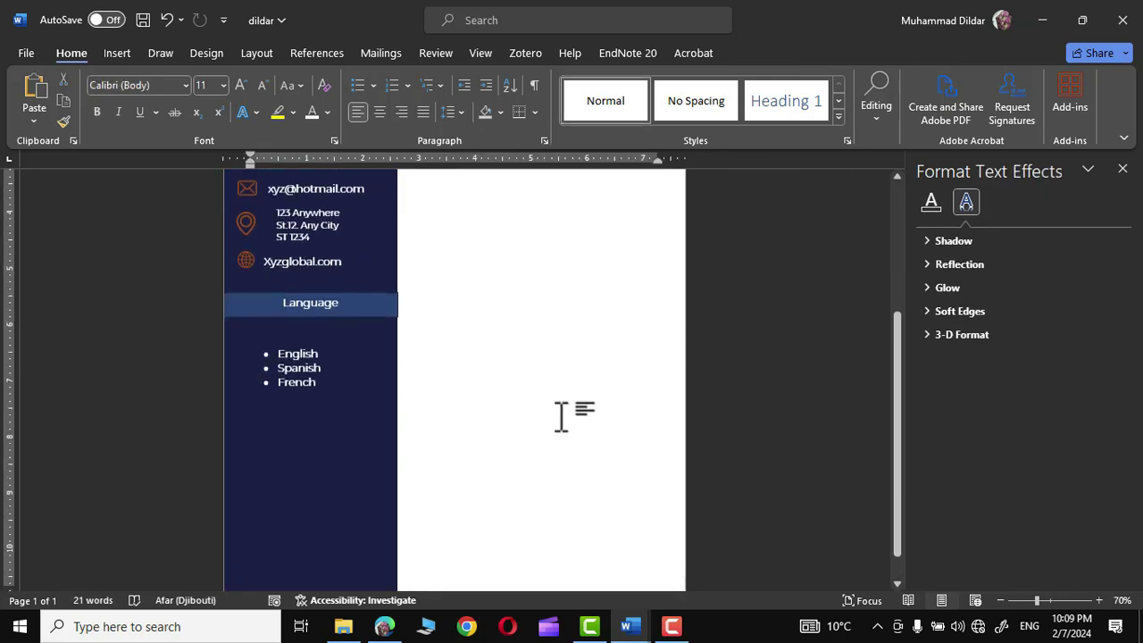
- Apply 1.5 line spacing to the language list
click(273, 357)
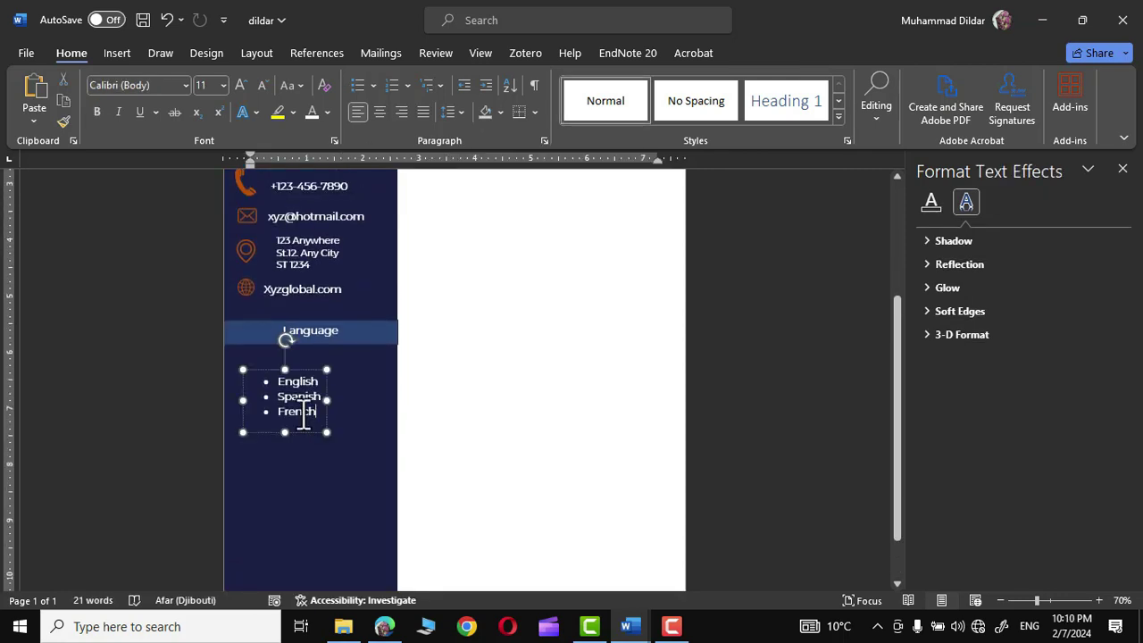
click(461, 111)
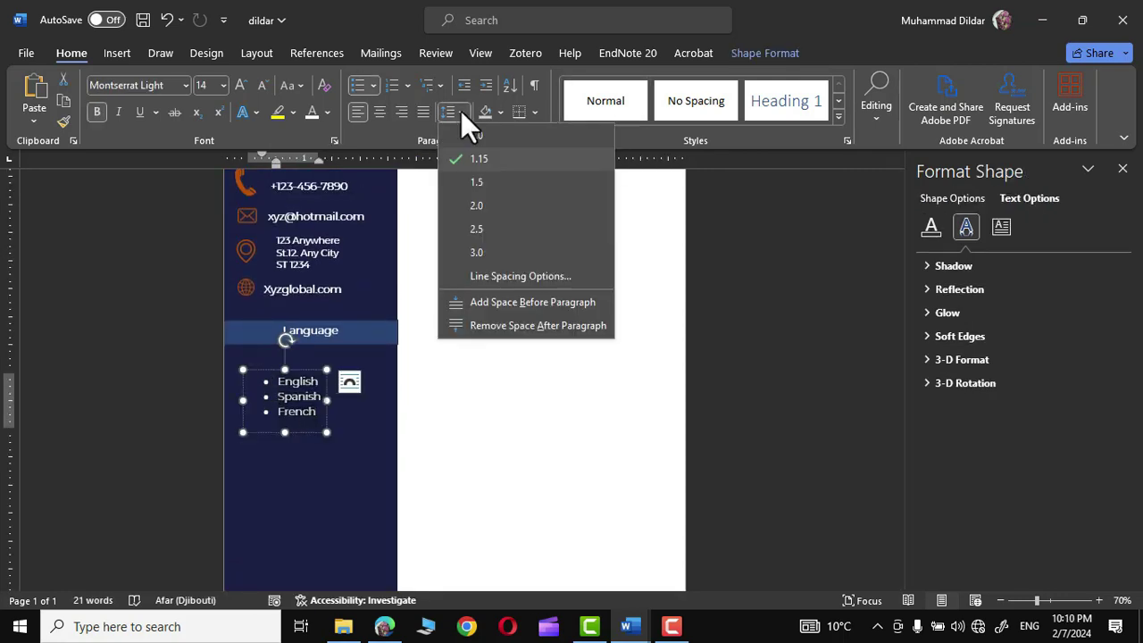
click(476, 185)
click(757, 432)
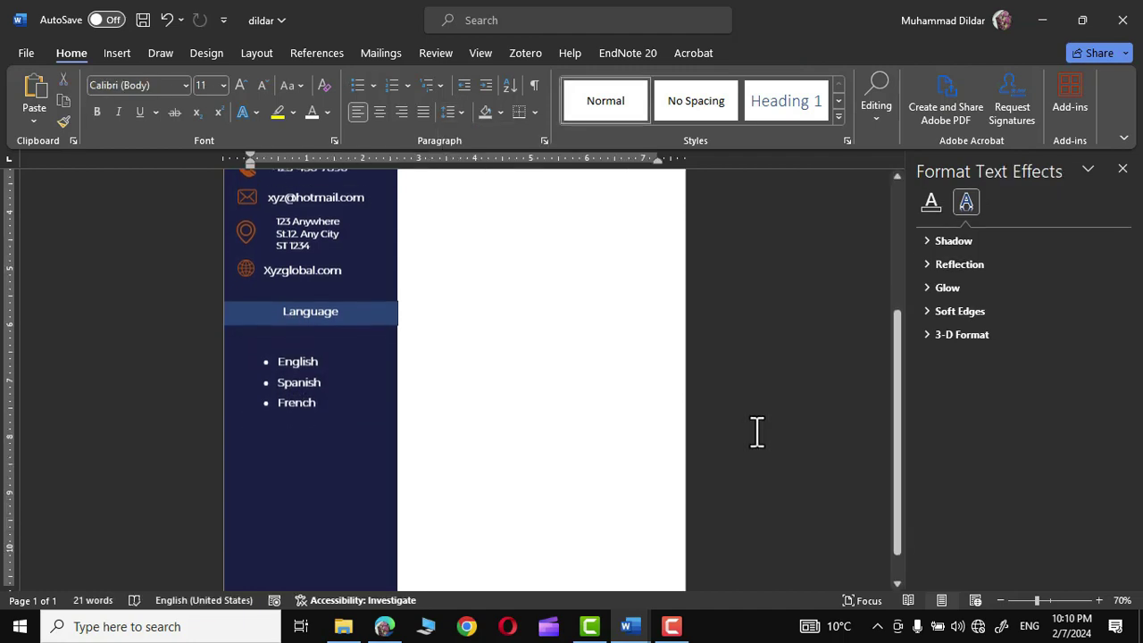
scroll(756, 432, down, 1)
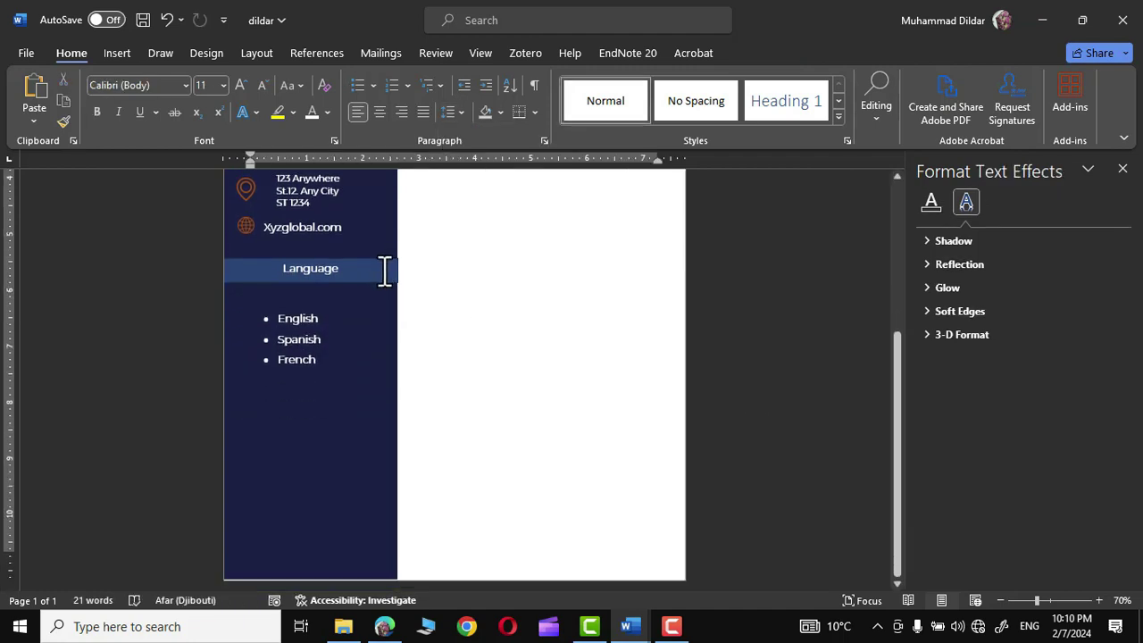
- Copy the Language heading and an emptied Contact box below French, with round bullets
click(381, 266)
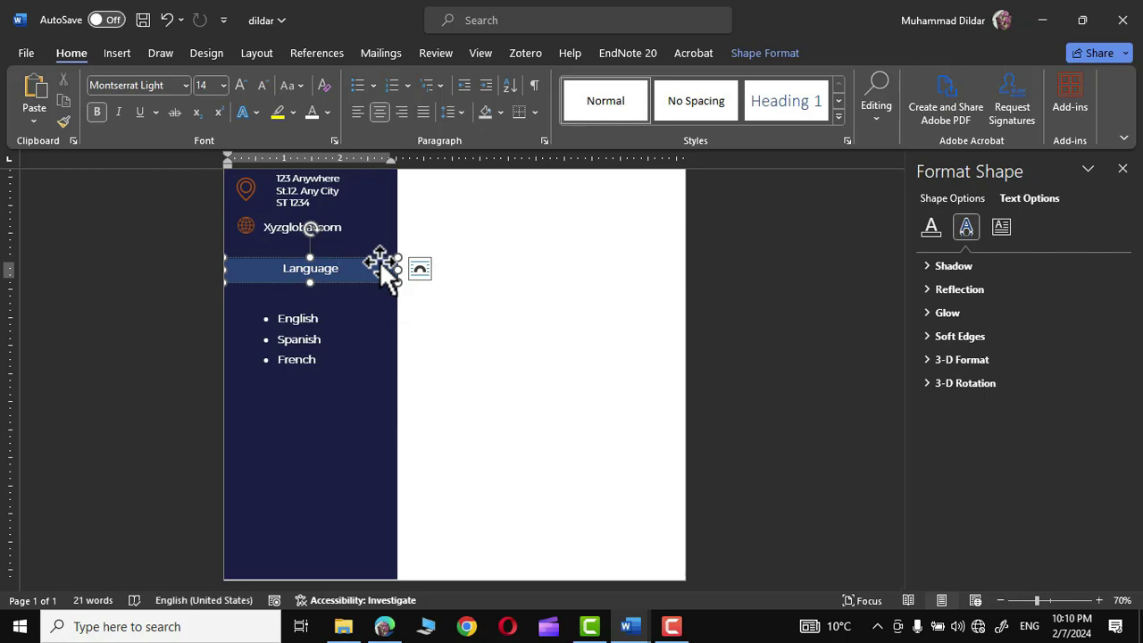
drag(382, 266, 373, 399)
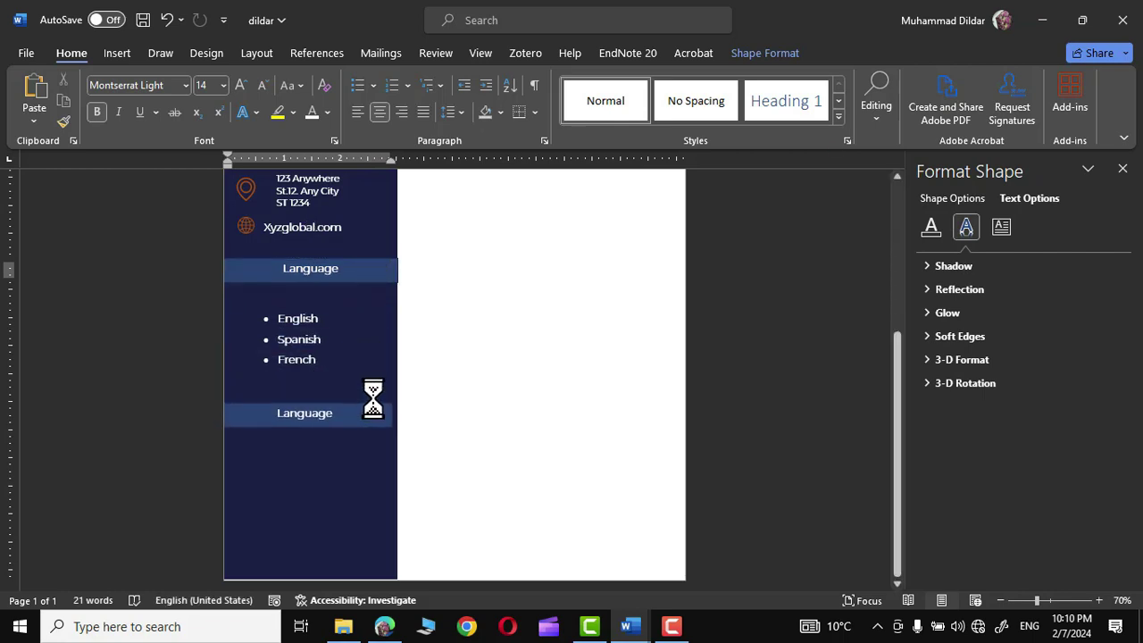
click(302, 231)
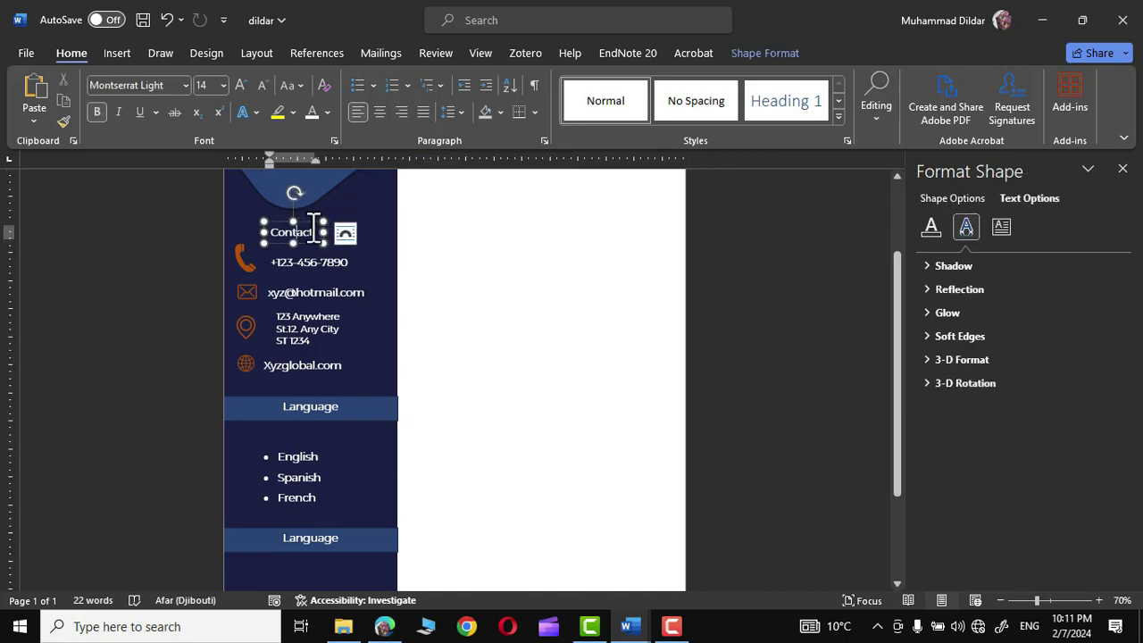
drag(309, 222, 301, 562)
scroll(744, 502, down, 3)
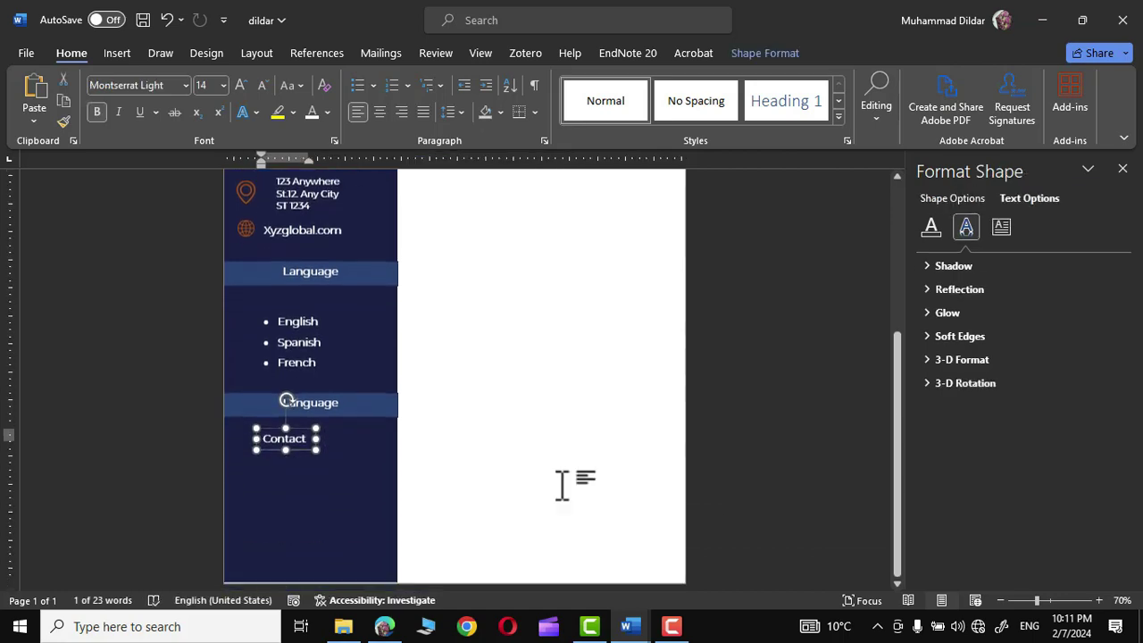
key(ctrl+BackSpace)
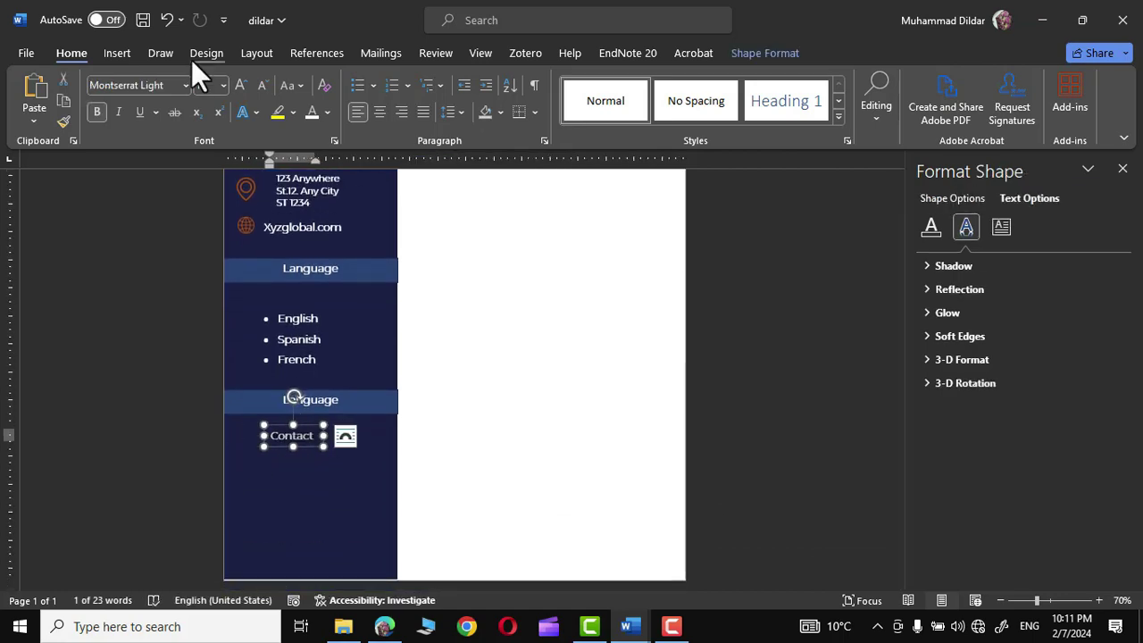
click(373, 85)
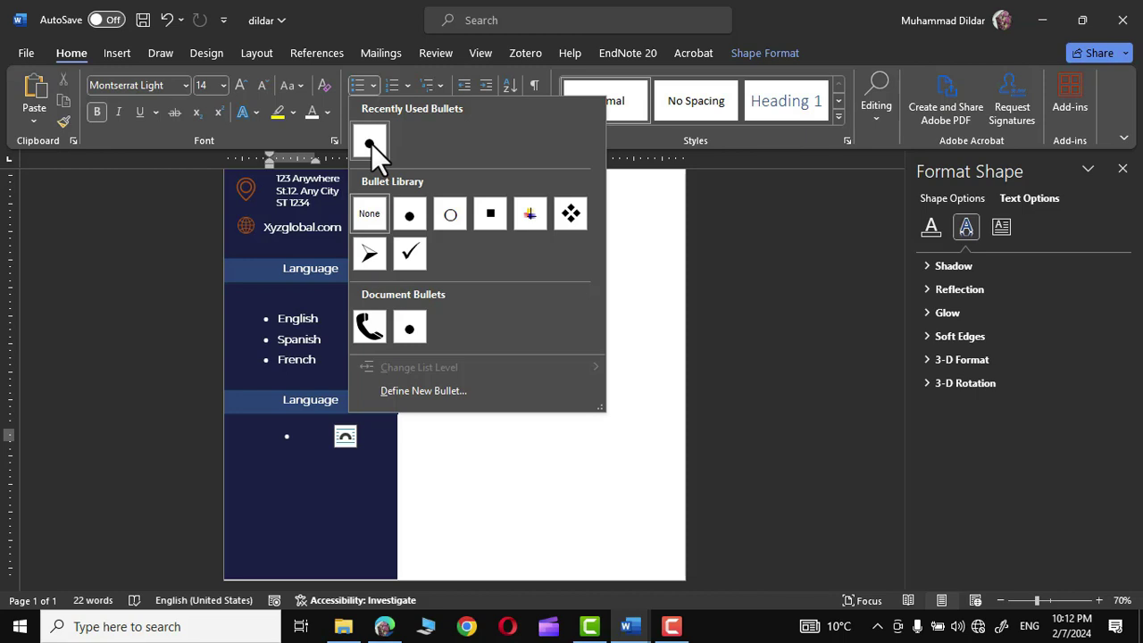
click(371, 144)
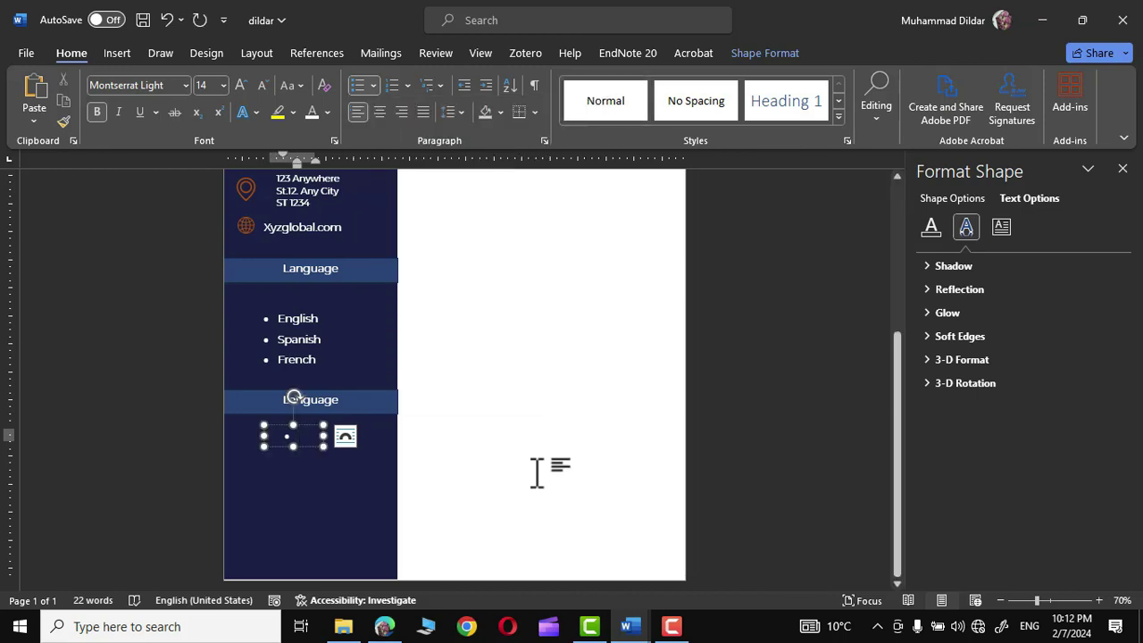
- List Digital Marketing, Project Management and Financial Analysis, widening the box so each fits one line
drag(323, 447, 360, 516)
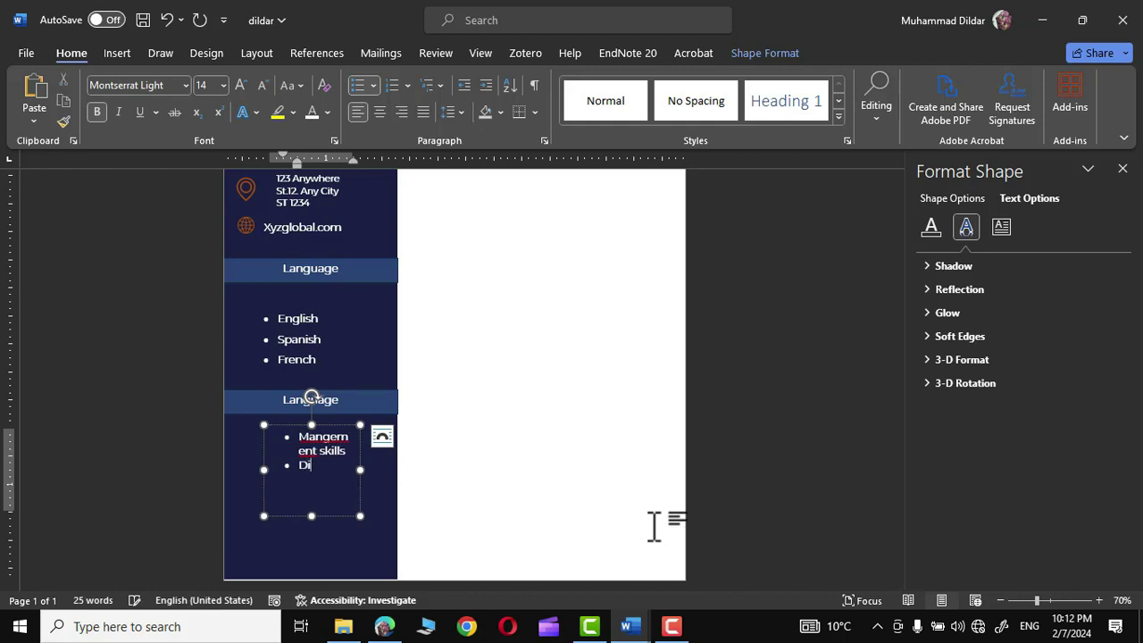
text(gital Marketing)
key(Return)
text(Project Manage)
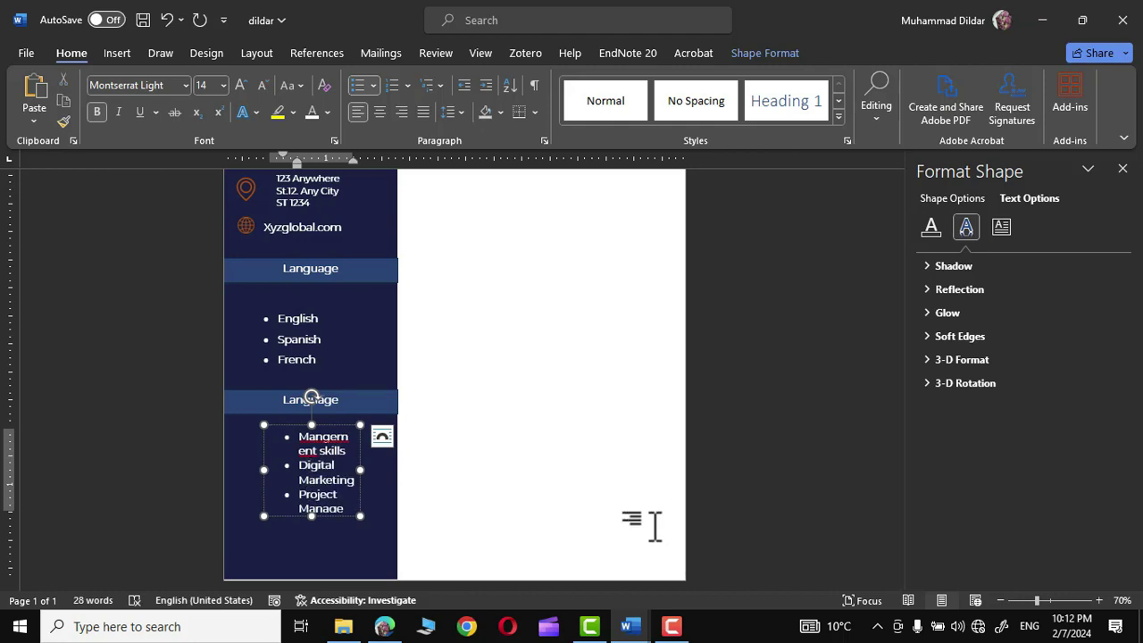
text(ment)
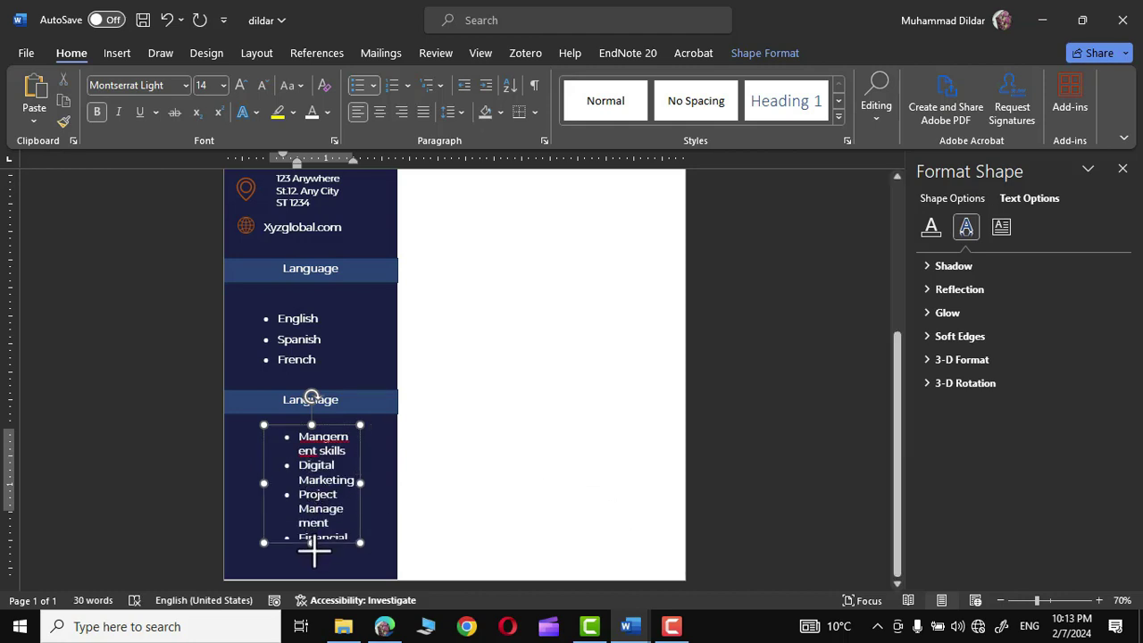
key(Return)
text(Financial Analysis)
drag(360, 494, 386, 498)
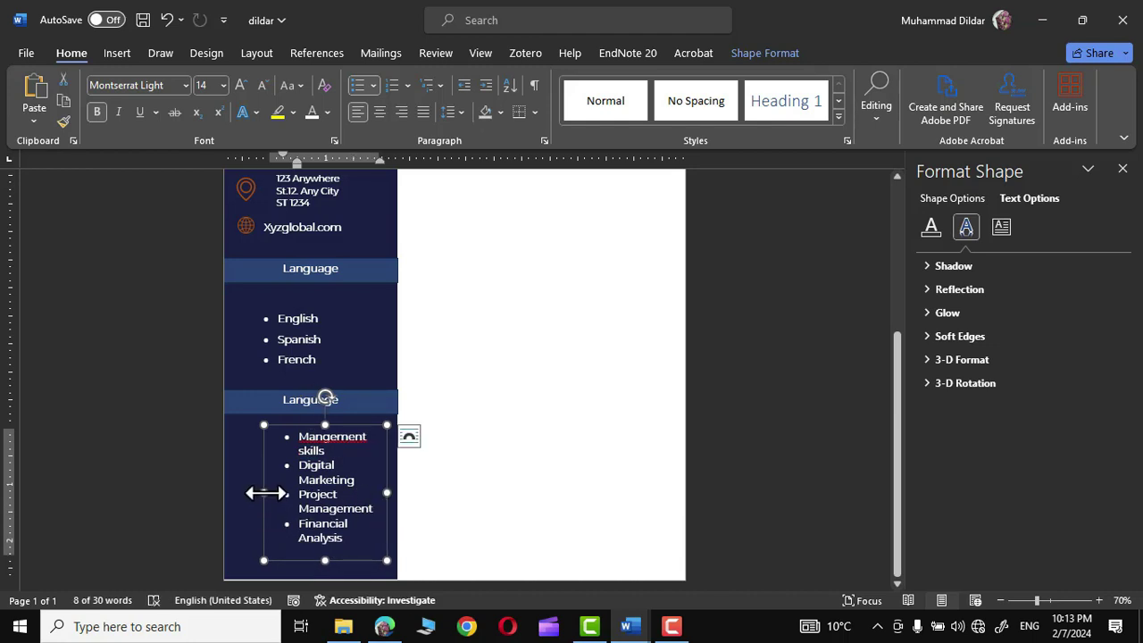
drag(264, 492, 225, 492)
click(594, 476)
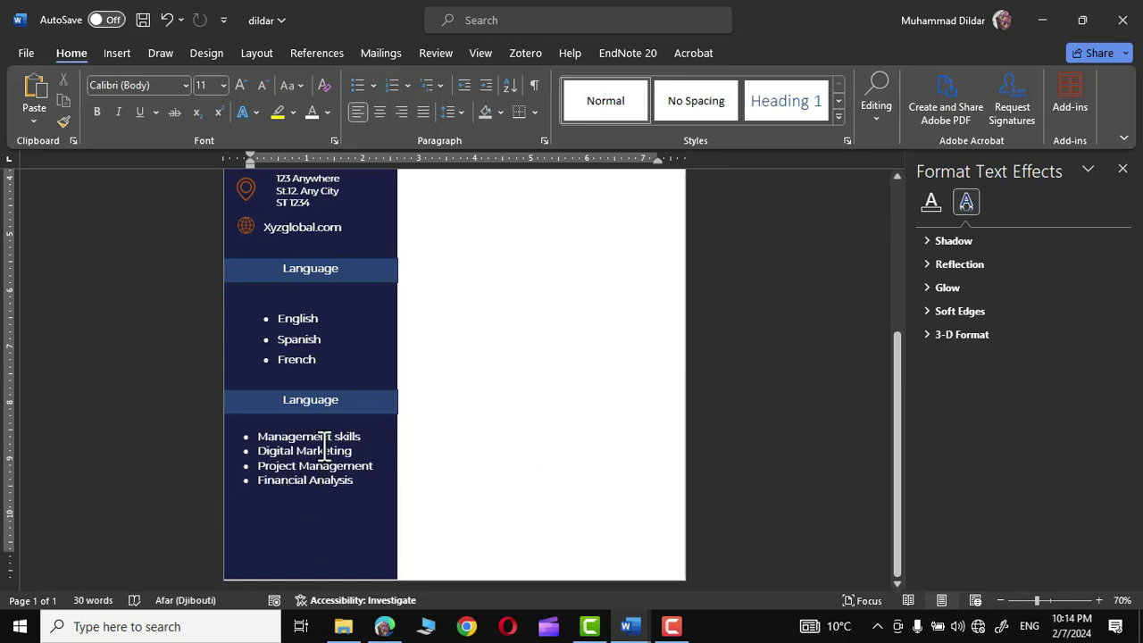
- Rename the copied heading 'Skills Summary', move the list under it, and duplicate the heading below
click(356, 399)
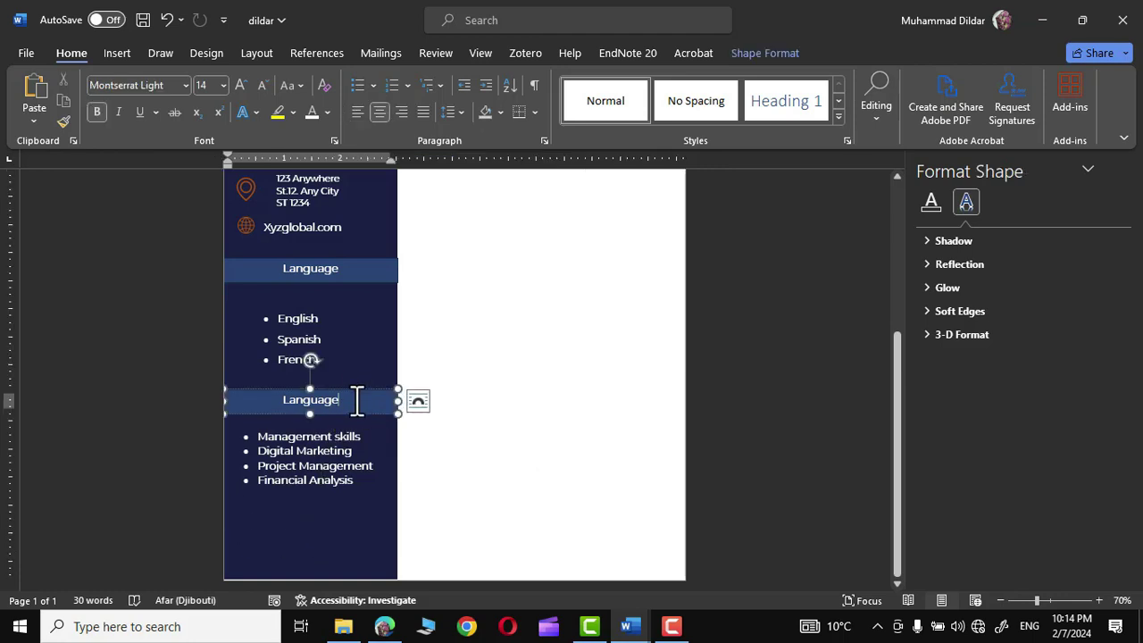
click(321, 427)
drag(323, 433, 319, 408)
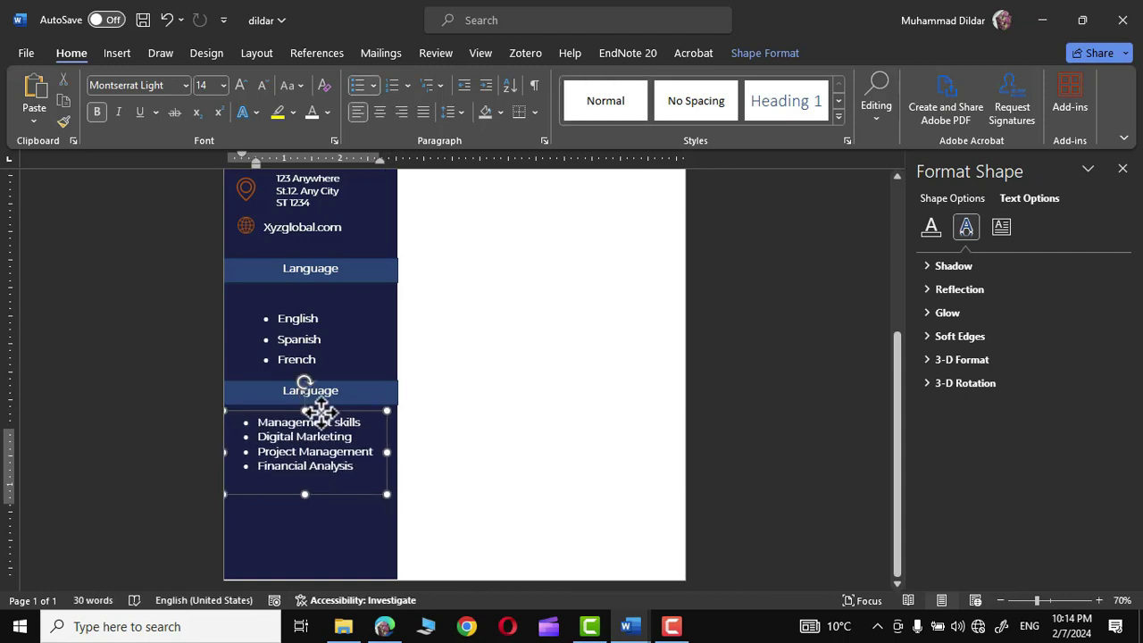
click(298, 408)
click(340, 366)
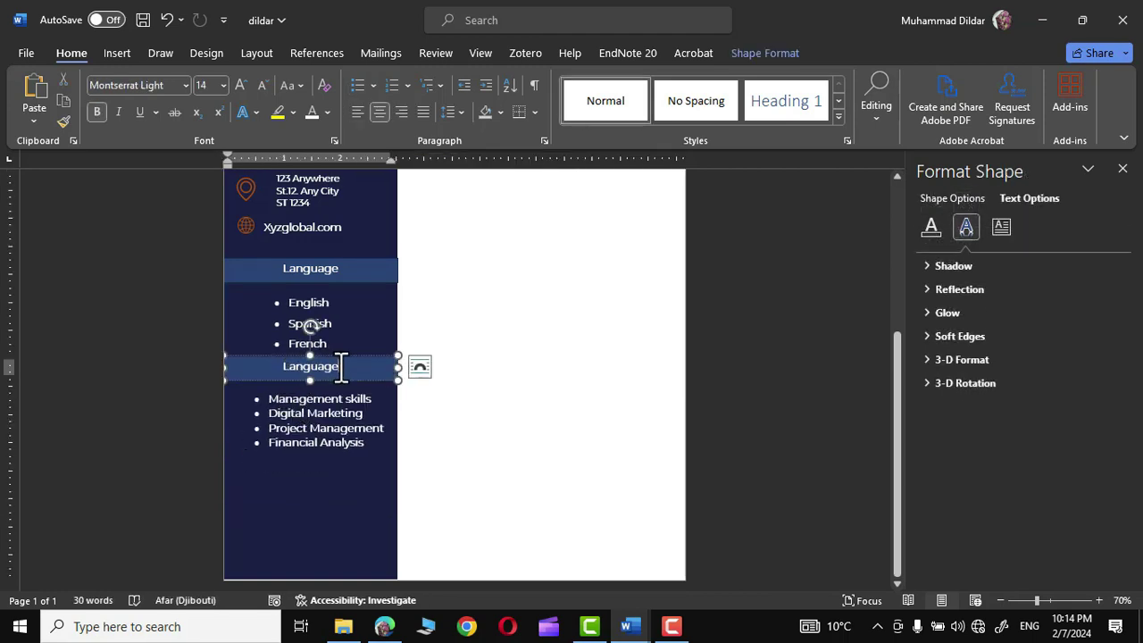
drag(340, 366, 280, 368)
text(Skills Summary)
click(330, 366)
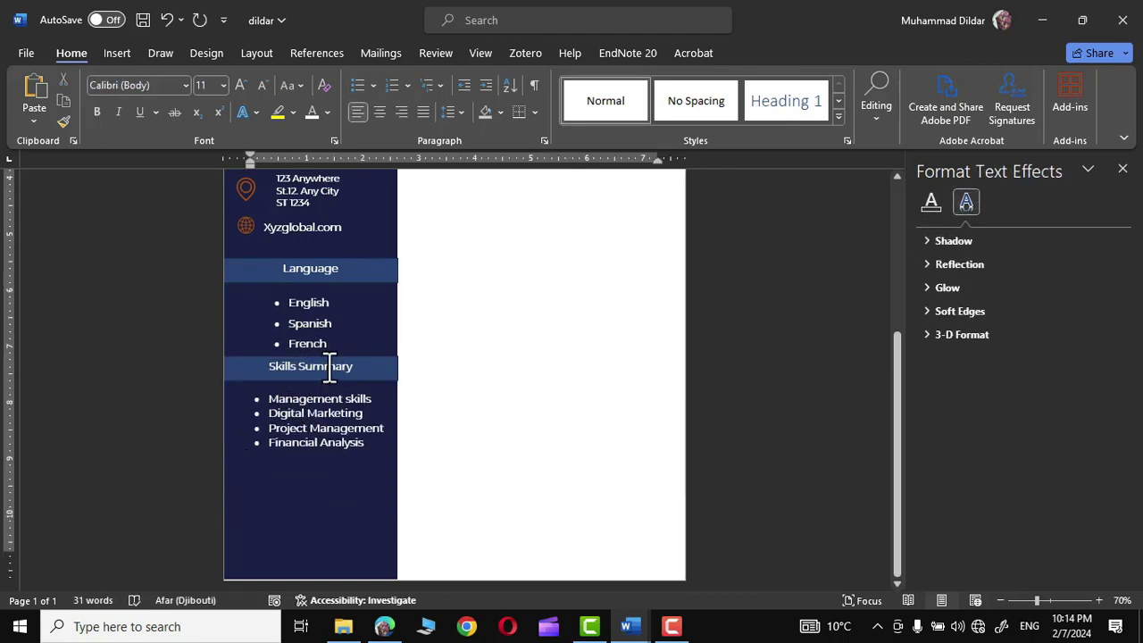
click(368, 356)
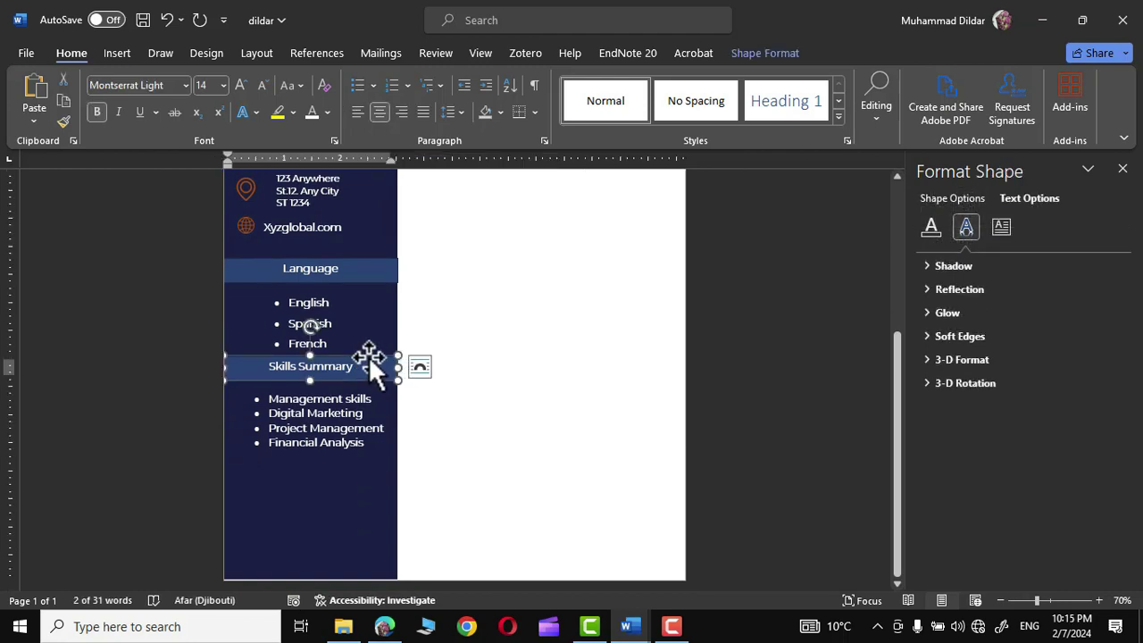
ctrl+drag(370, 366, 256, 480)
- Edit the copied heading below the skills into the Hobbies section heading
click(351, 472)
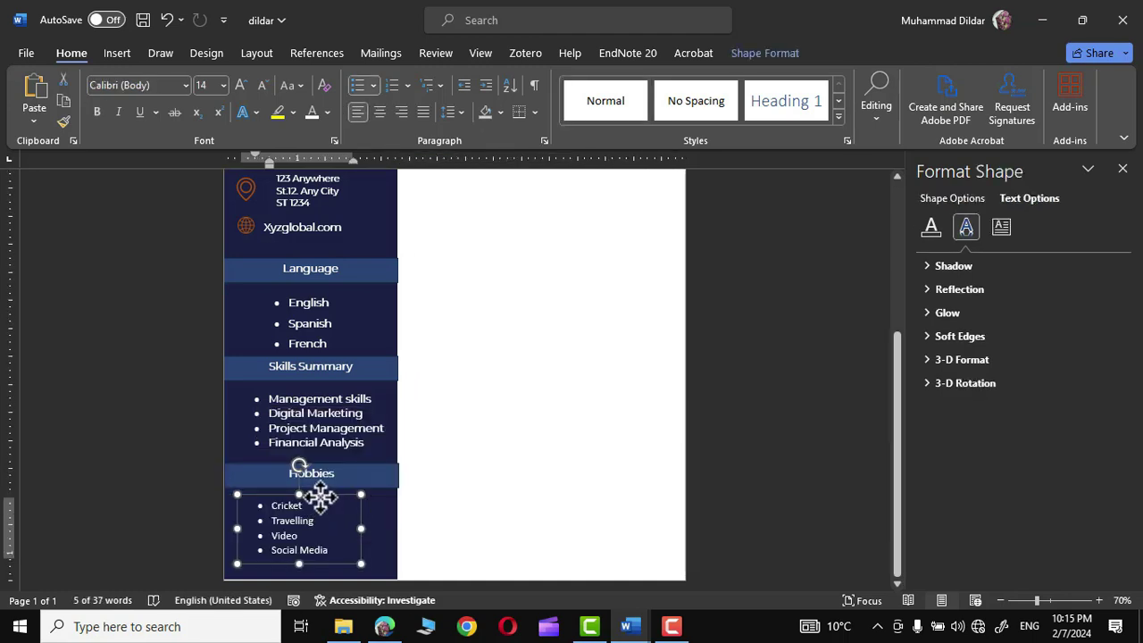
click(542, 364)
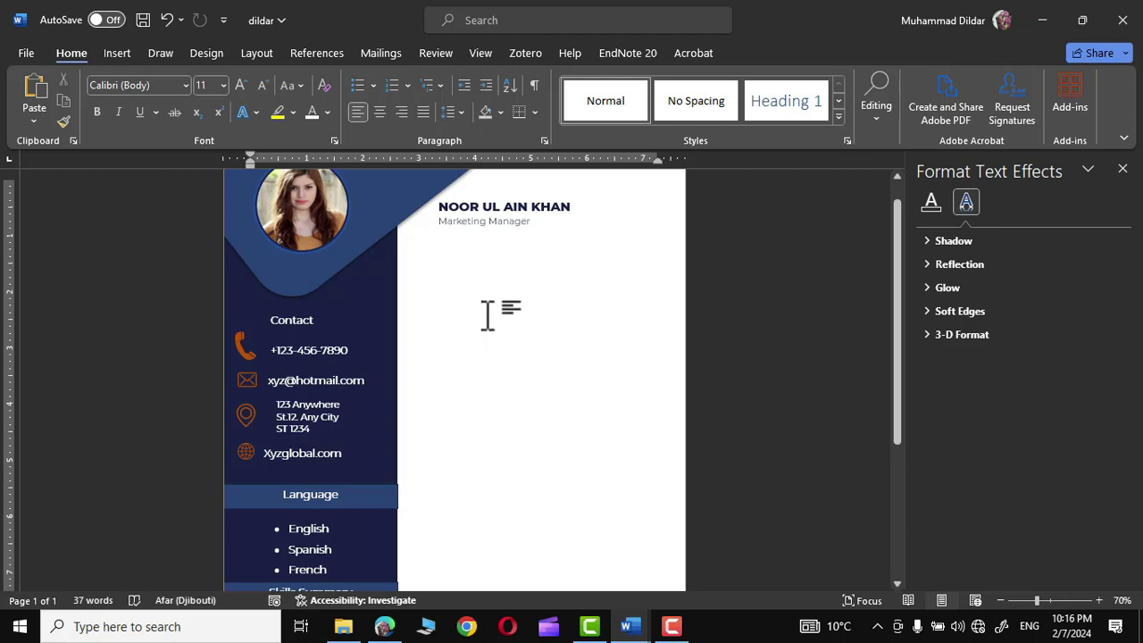
- Draw a vertical line below the job title and make it 3 pt recent dark blue
click(117, 49)
click(264, 77)
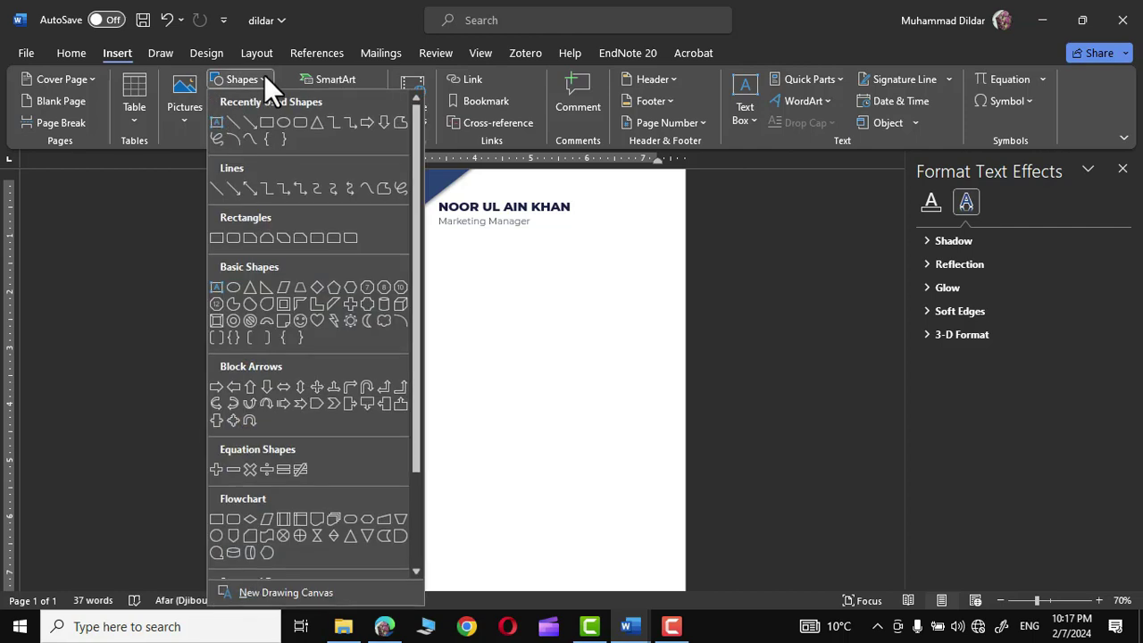
click(234, 122)
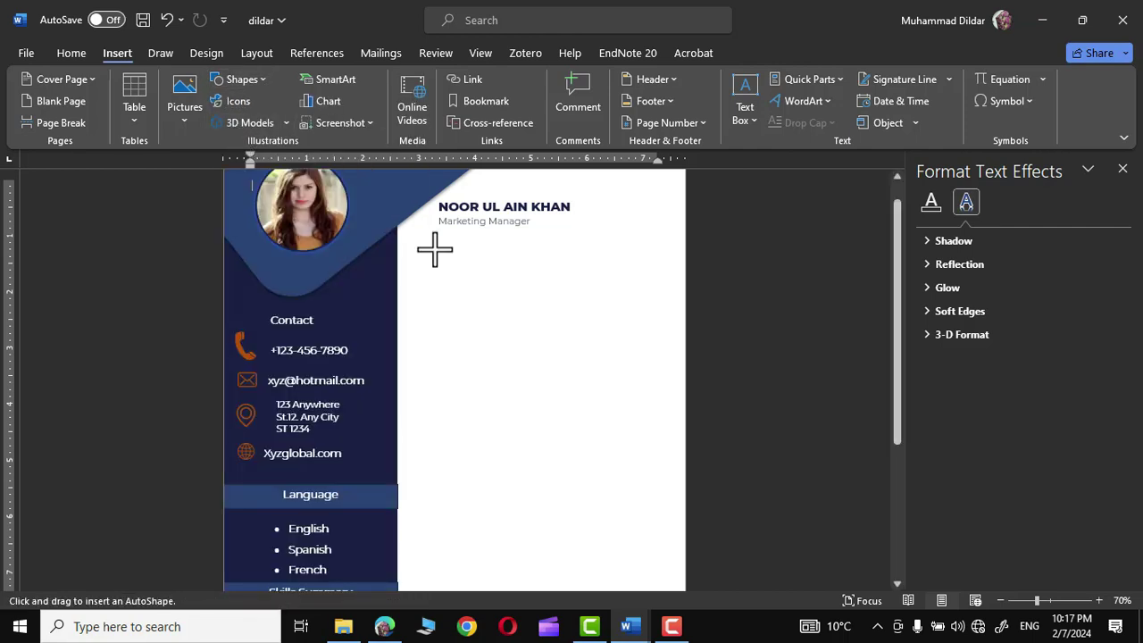
drag(434, 249, 433, 305)
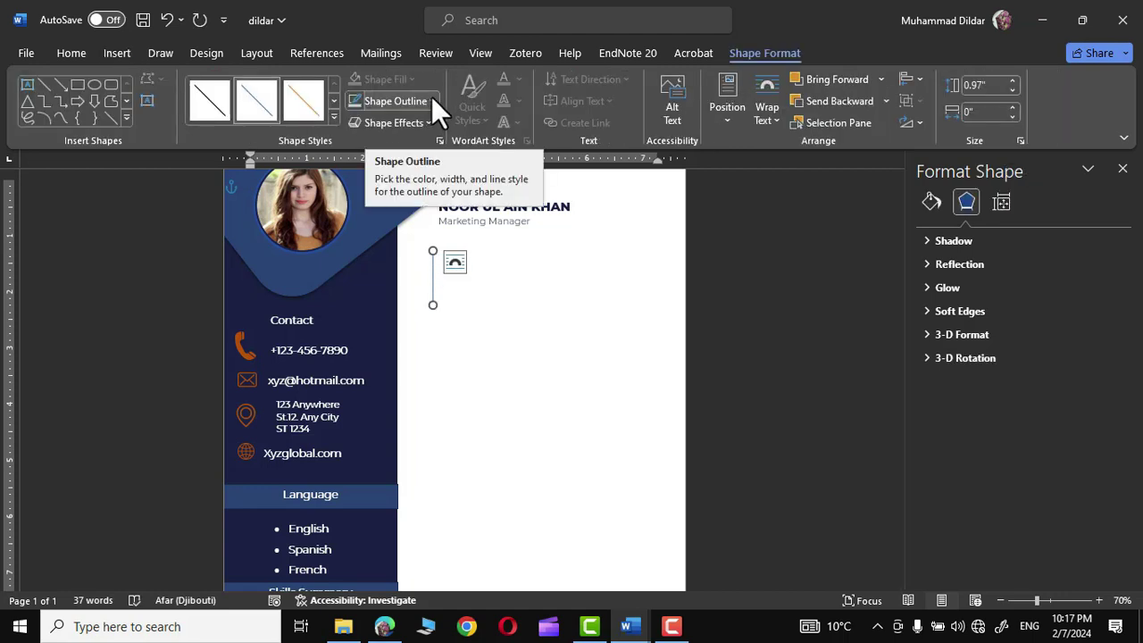
click(431, 95)
mouse_move(487, 423)
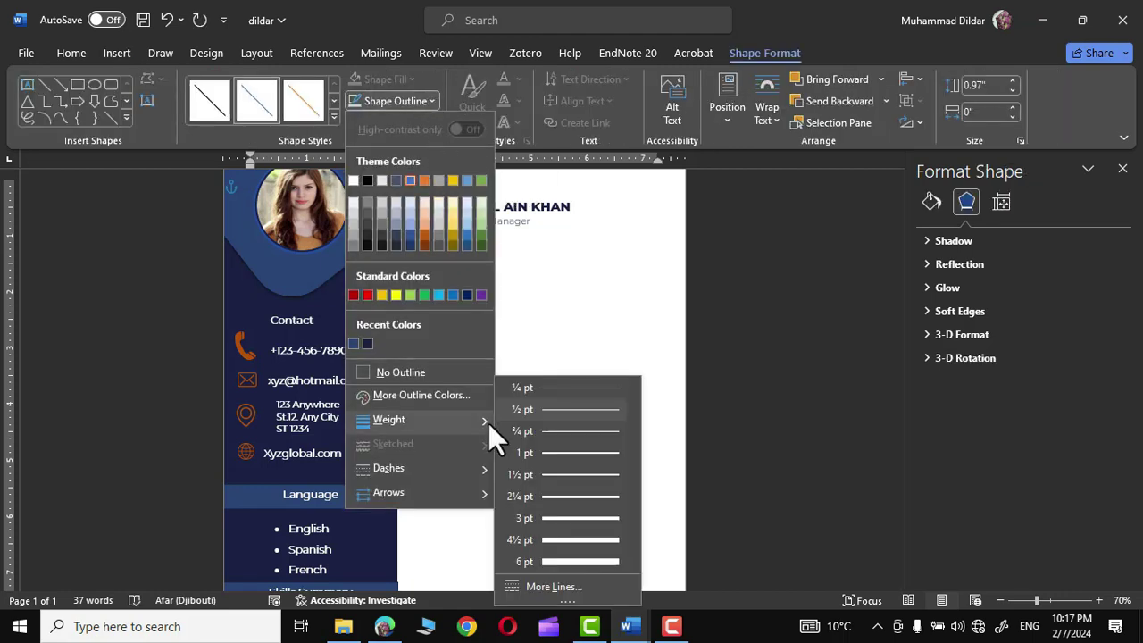
click(573, 516)
click(416, 103)
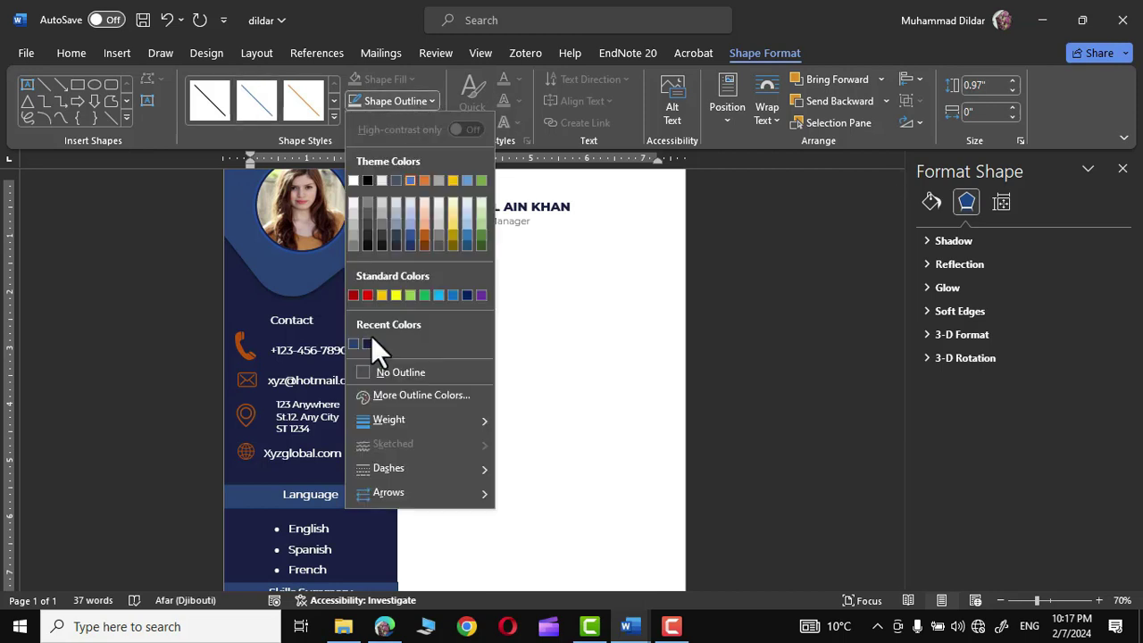
click(339, 327)
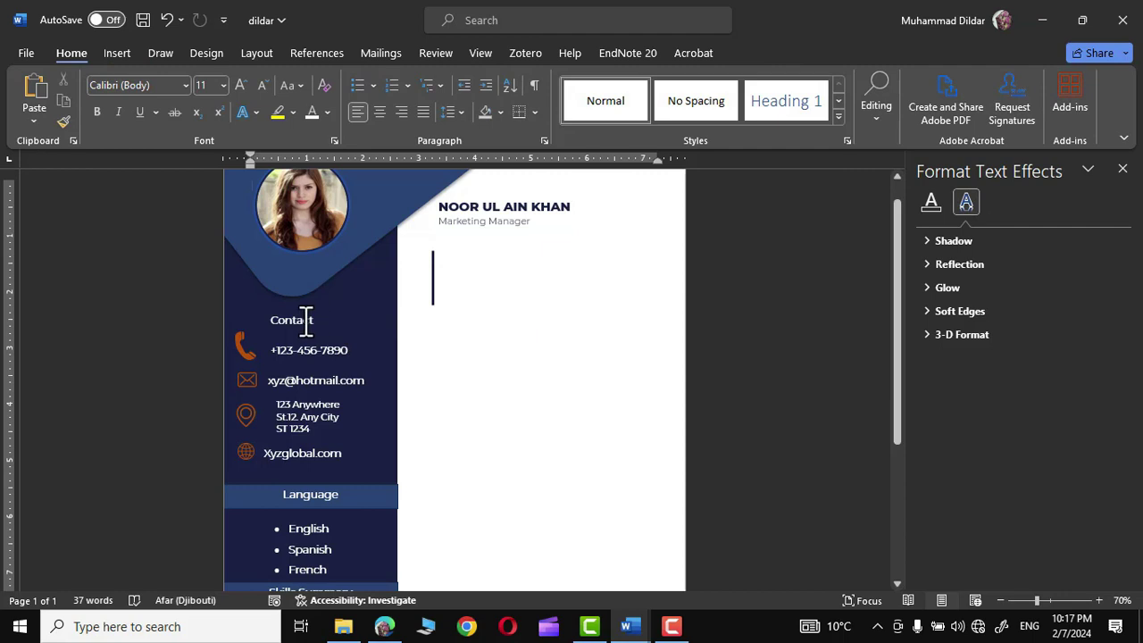
- Apply the recently used font colour to the new Contact text box
click(304, 323)
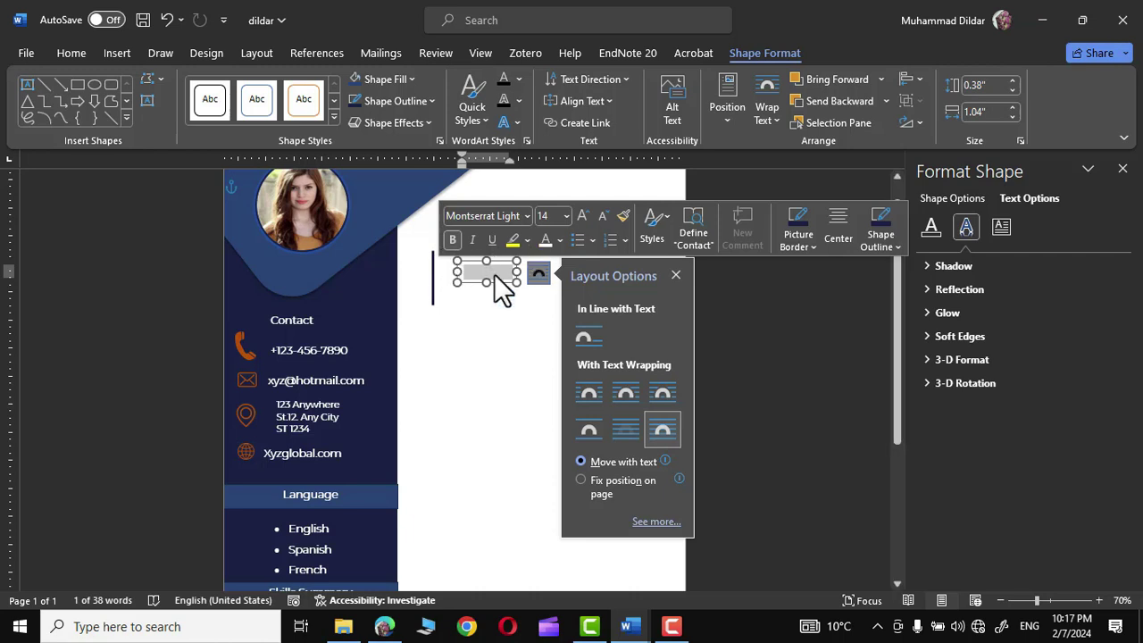
click(560, 240)
click(545, 507)
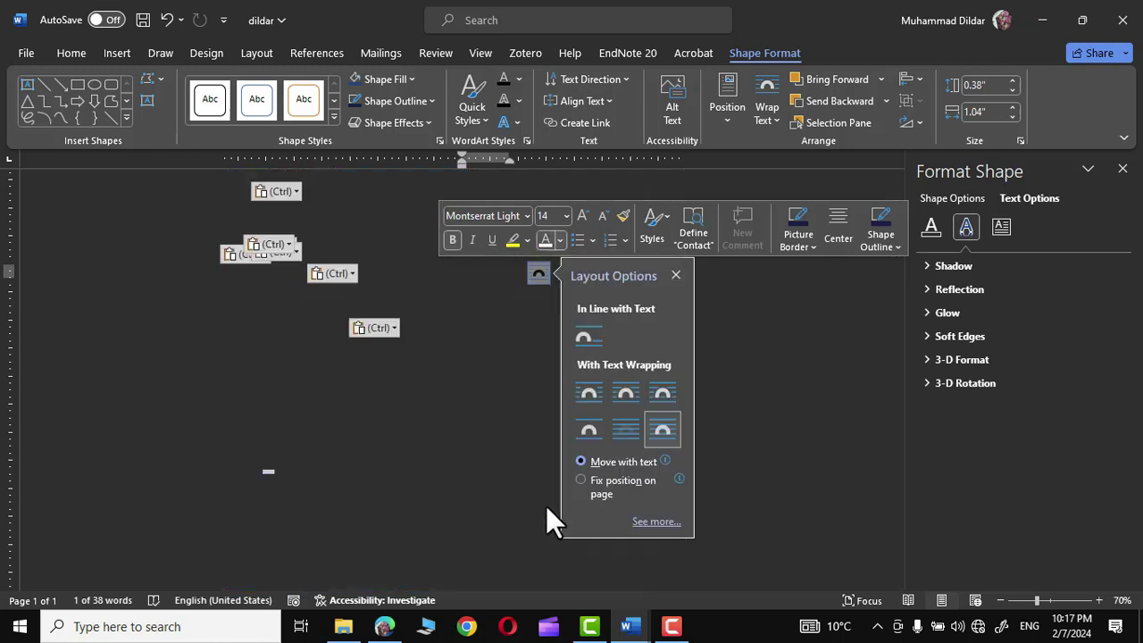
click(796, 393)
- Replace the copied box's 'Contact' with the Lorem ipsum paragraph, widened beside the vertical line
click(468, 272)
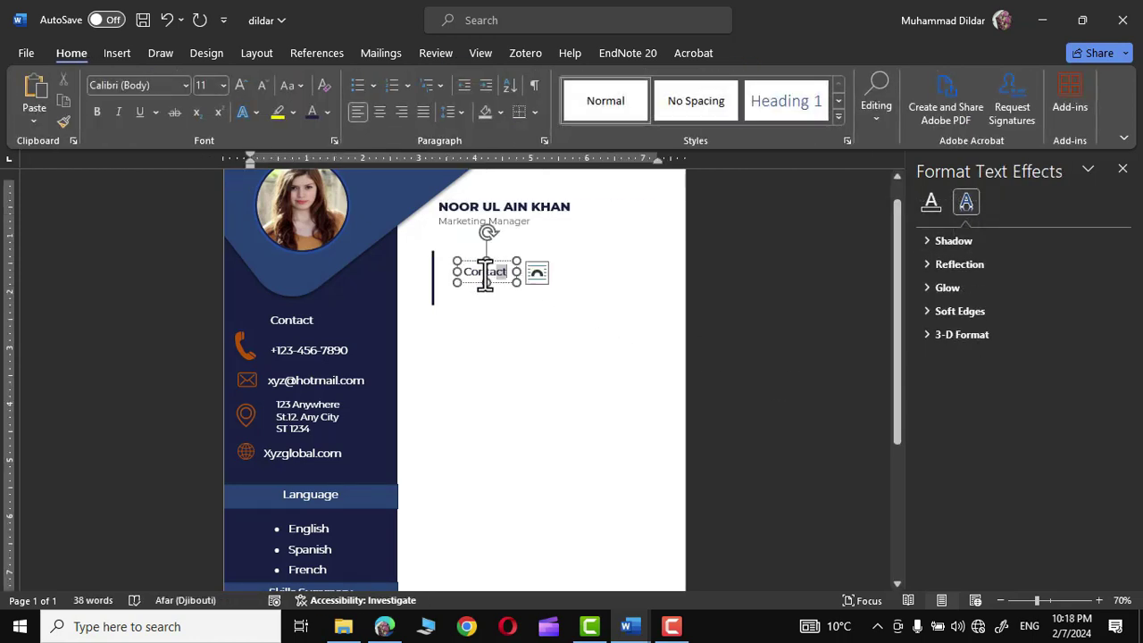
double_click(466, 273)
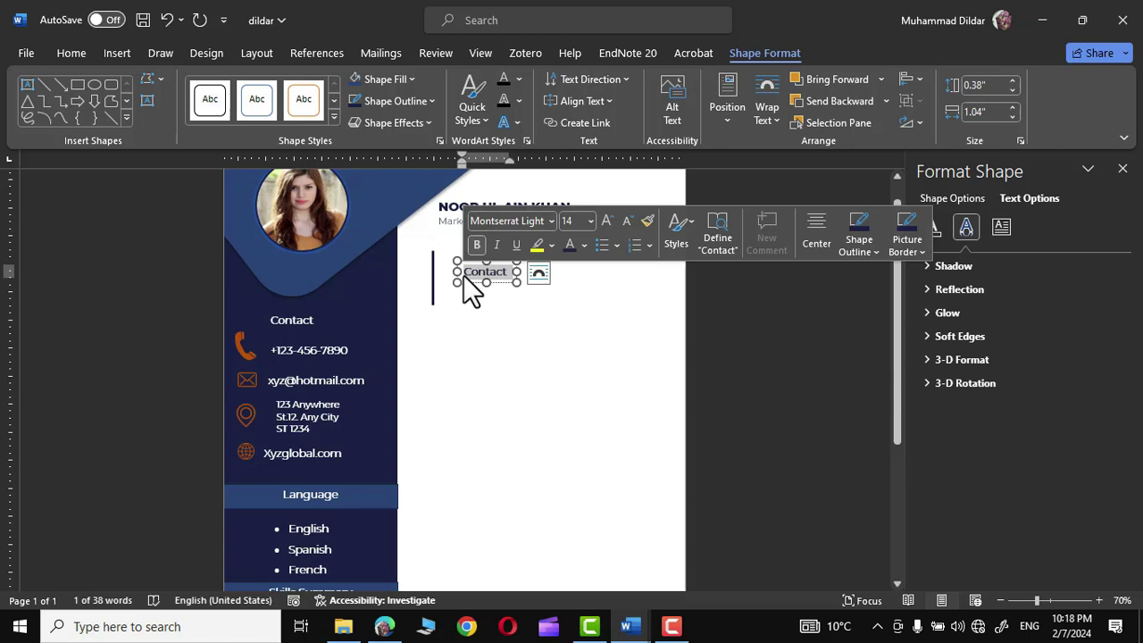
key(BackSpace)
key(ctrl+v)
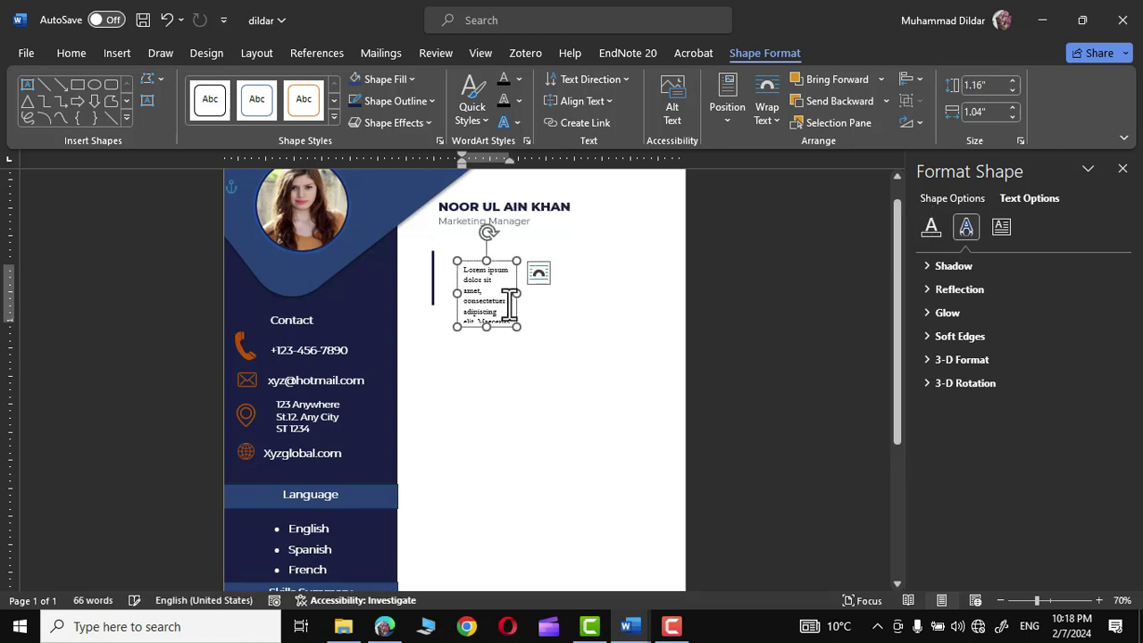
drag(516, 293, 622, 294)
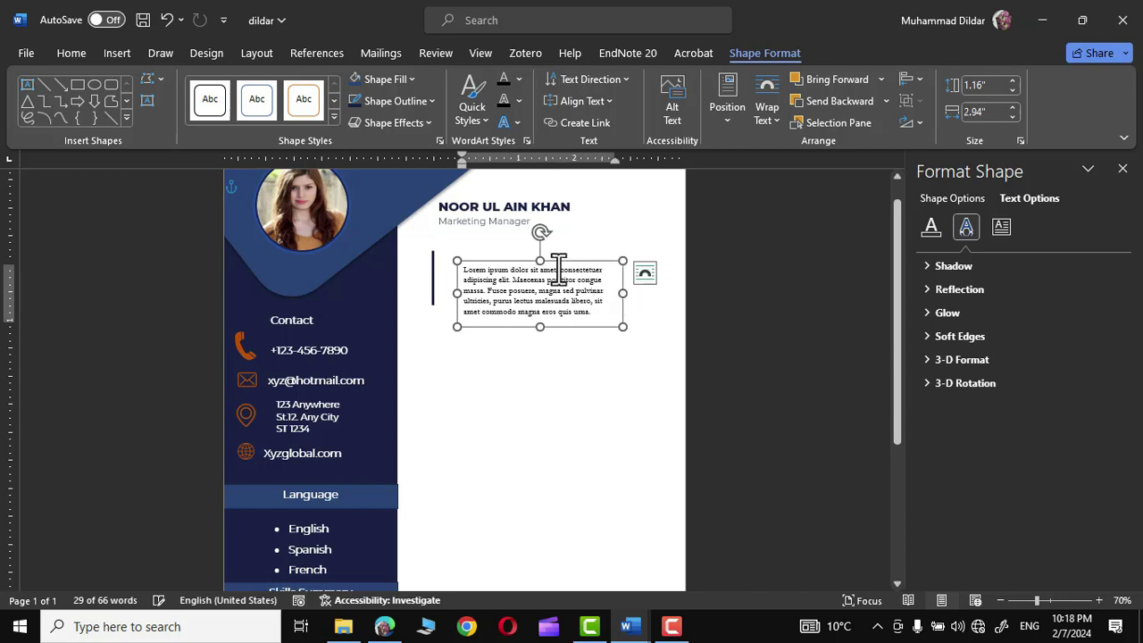
drag(525, 260, 512, 251)
- Enlarge the paragraph text and add an 'About Me' heading above it at 14 pt
drag(605, 307, 447, 257)
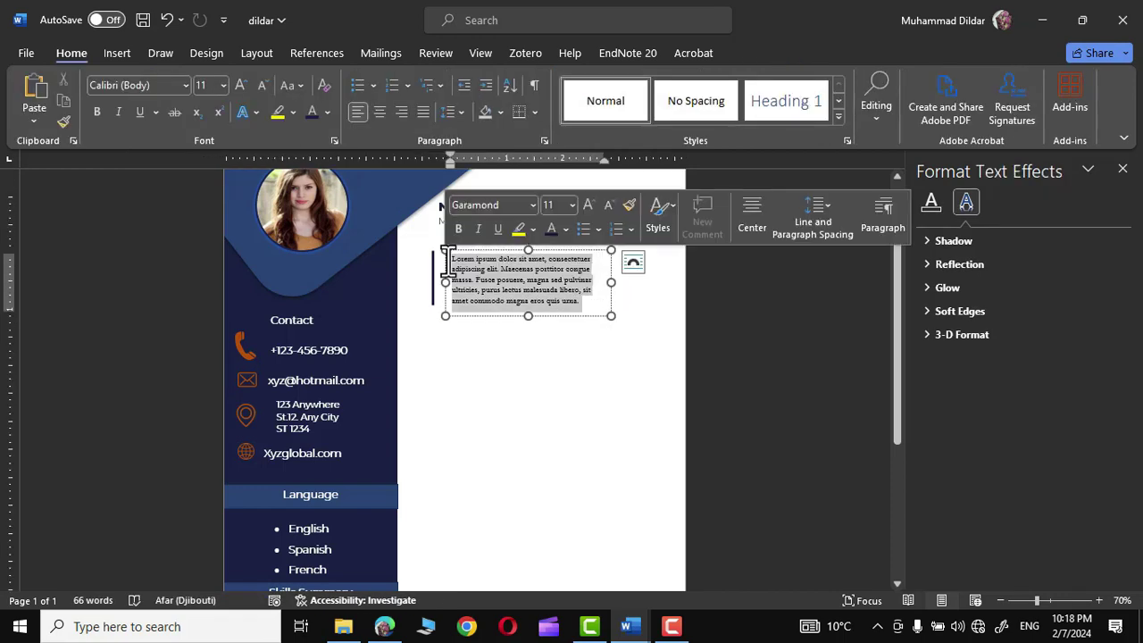
click(588, 205)
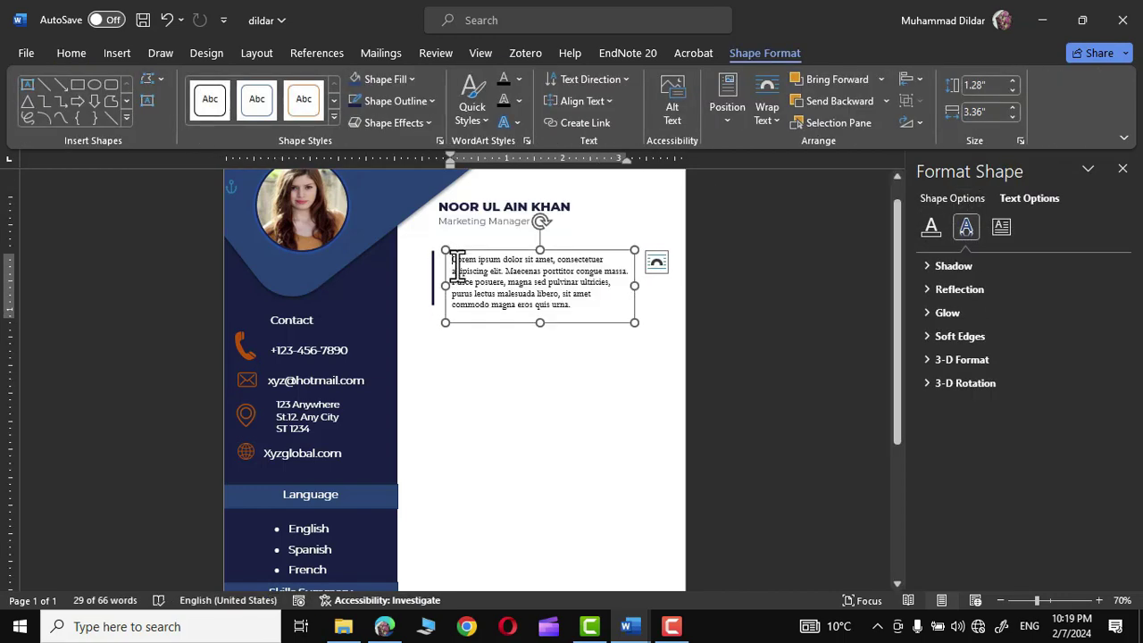
click(455, 261)
key(Return)
key(Up)
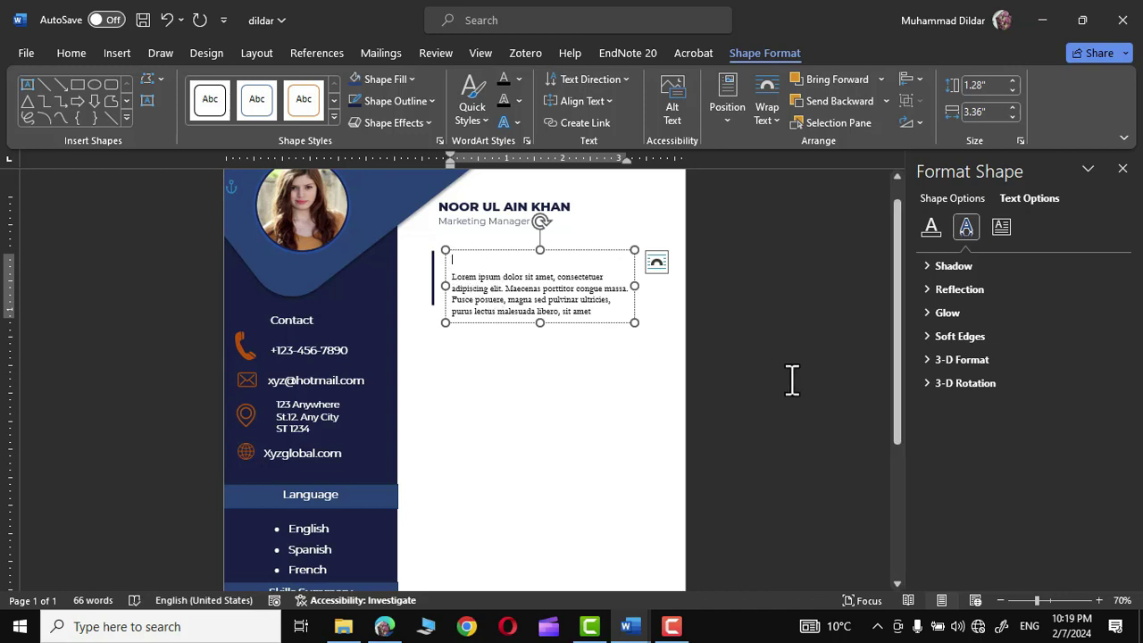
text(About Me)
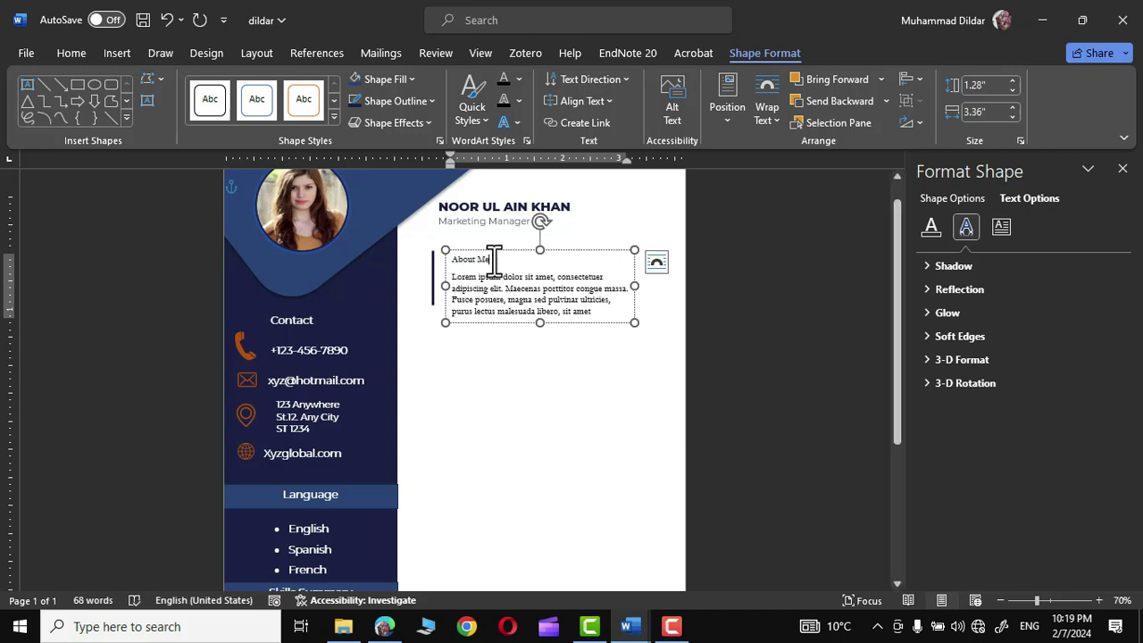
triple_click(494, 261)
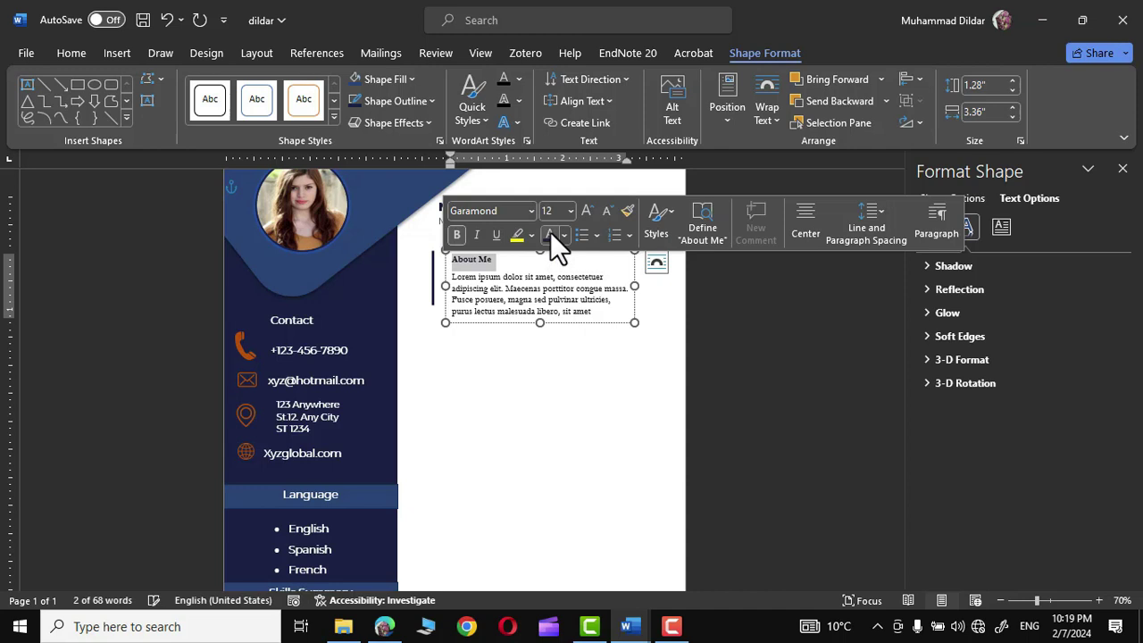
click(587, 207)
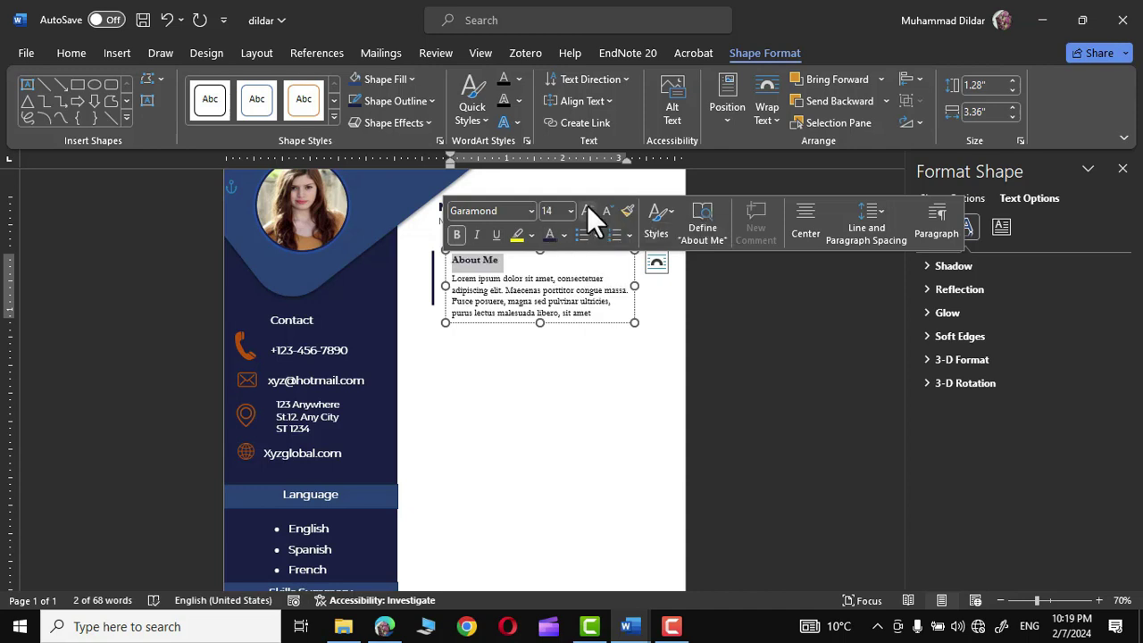
key(Escape)
key(Escape)
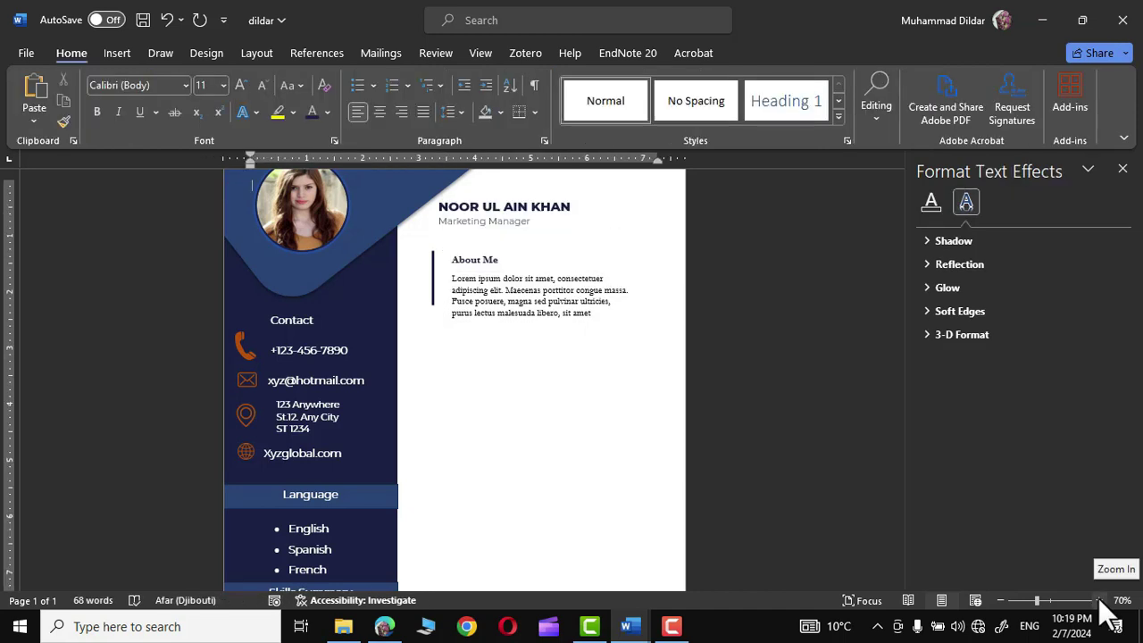
- At 90% zoom, copy the navy vertical line below About Me and shorten it to heading height
click(1100, 600)
click(1100, 600)
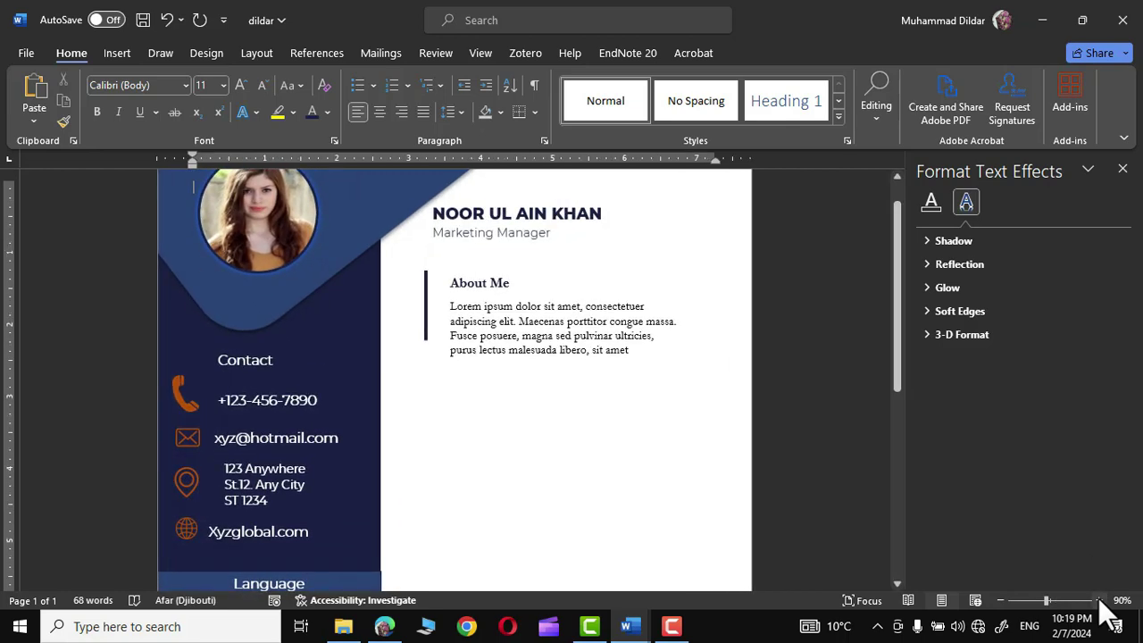
scroll(421, 239, down, 2)
click(427, 260)
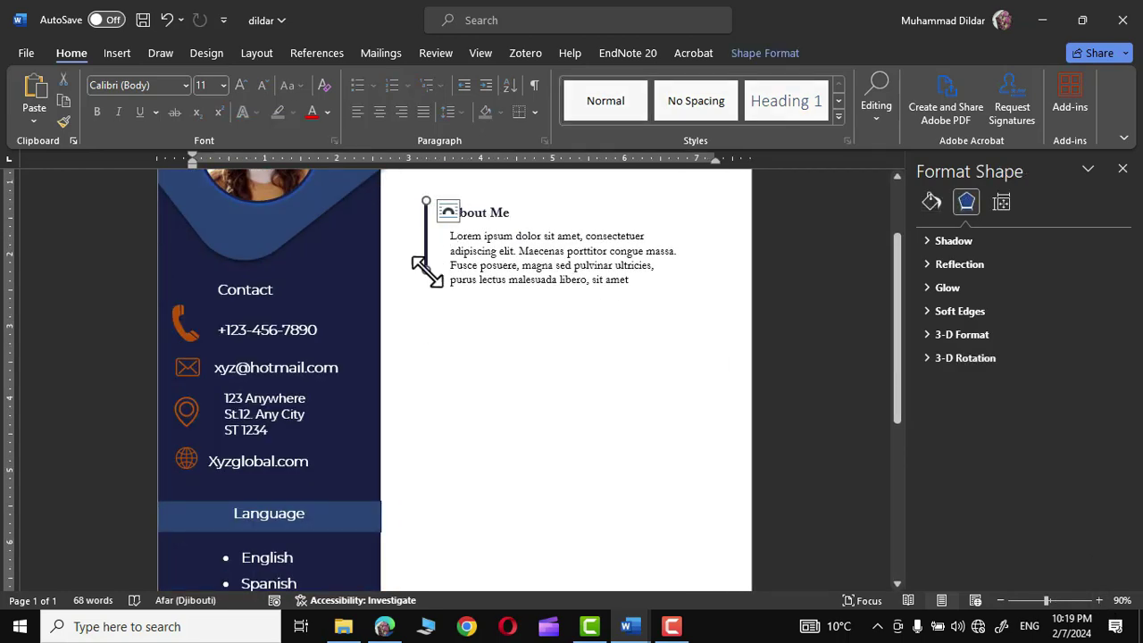
drag(427, 272, 427, 289)
scroll(427, 289, up, 2)
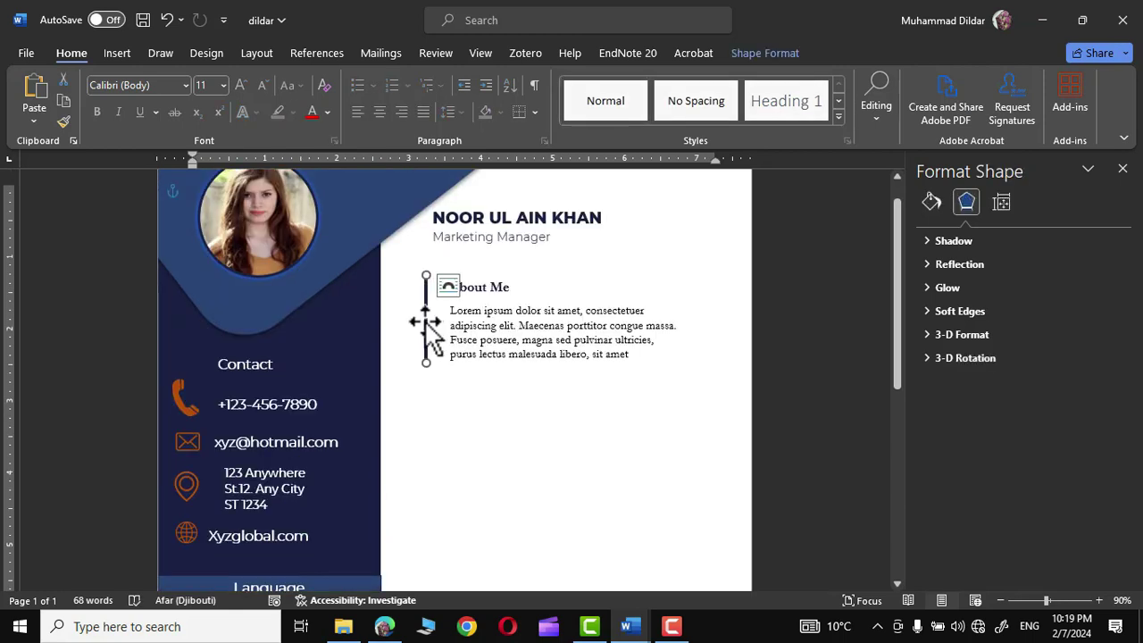
drag(426, 323, 422, 437)
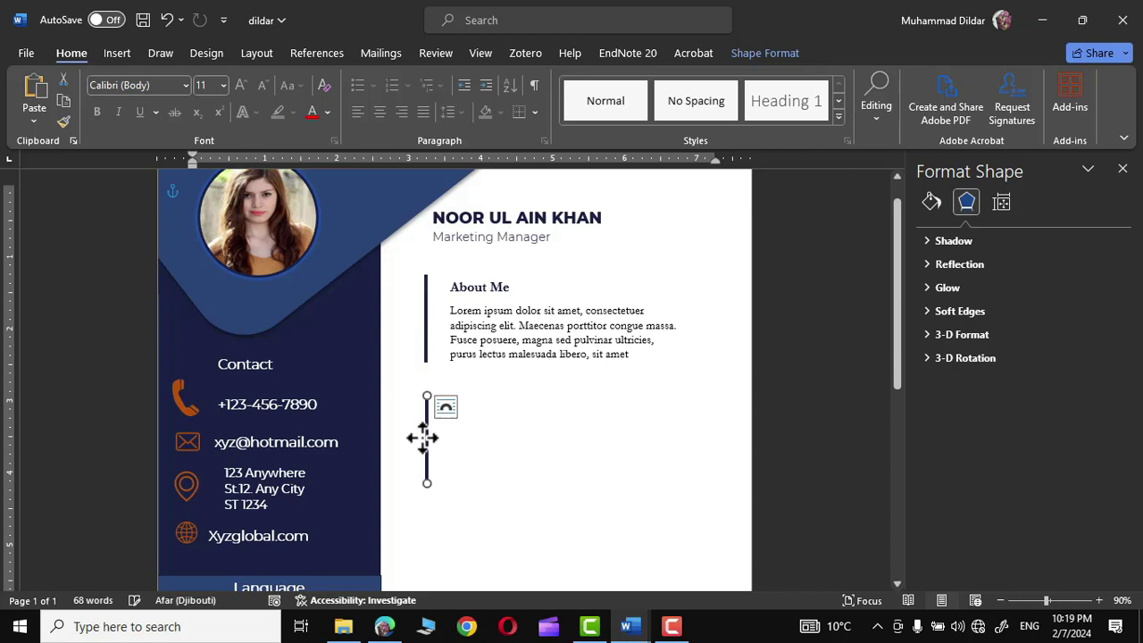
drag(428, 483, 428, 430)
click(822, 447)
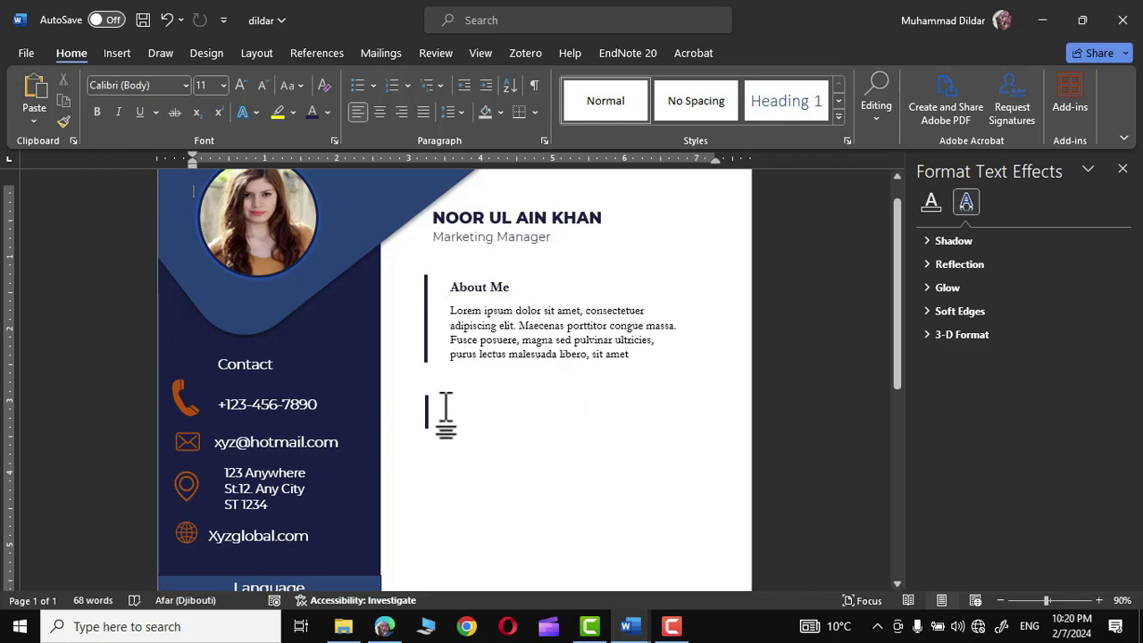
- Paste the Key Responsibilities text box below About Me and add an 'Experience' line at its top
key(ctrl+v)
drag(380, 187, 622, 375)
drag(580, 589, 582, 533)
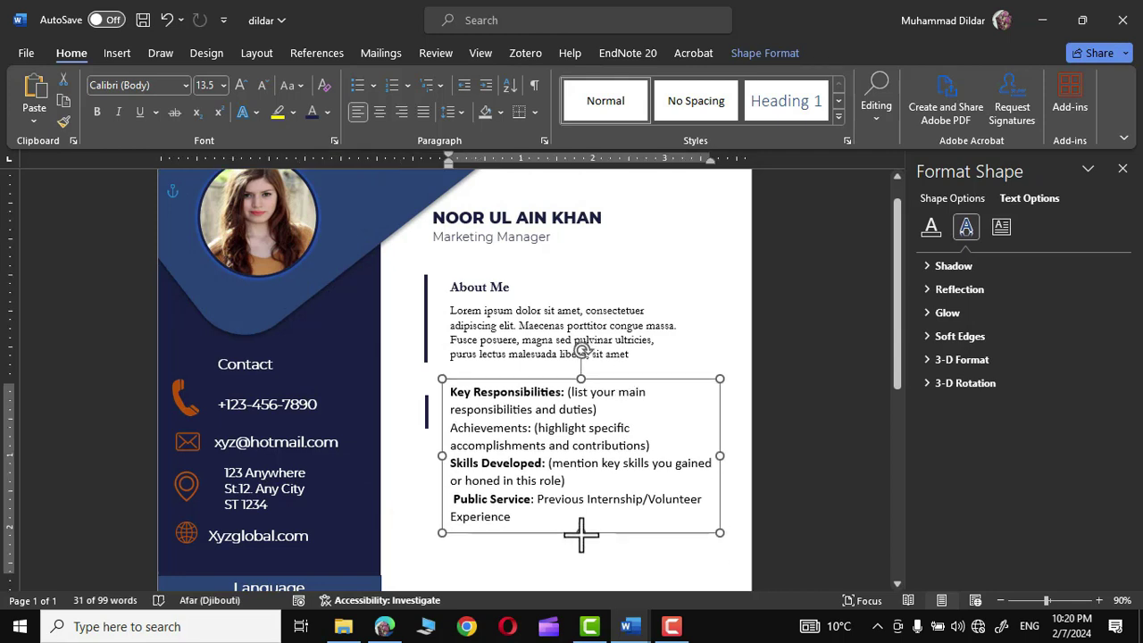
click(451, 387)
key(Return)
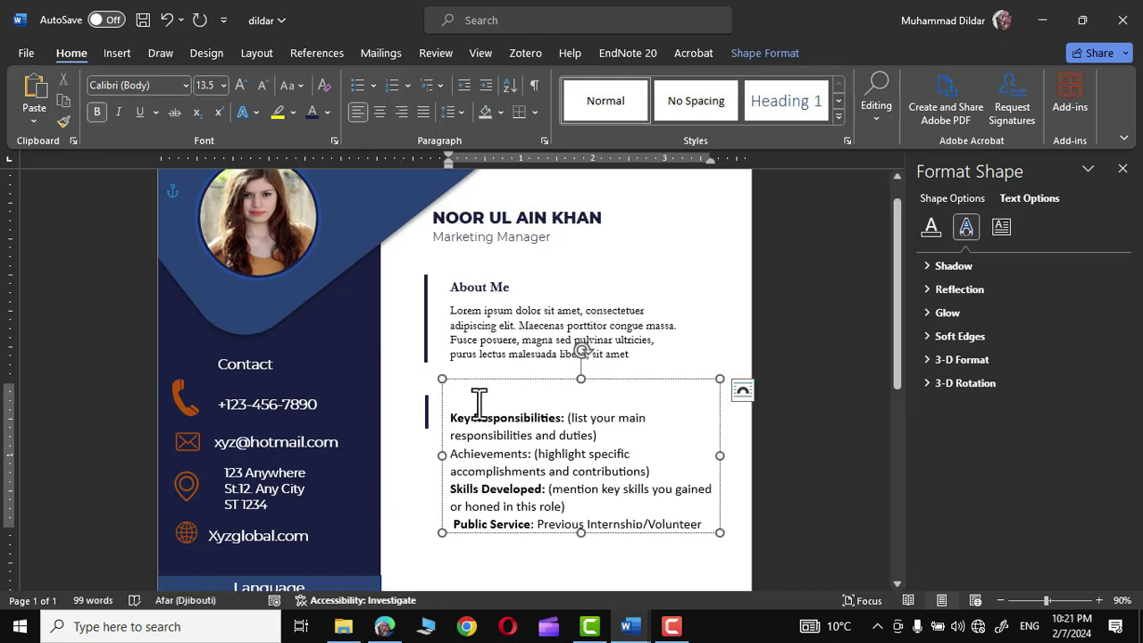
text(Experience)
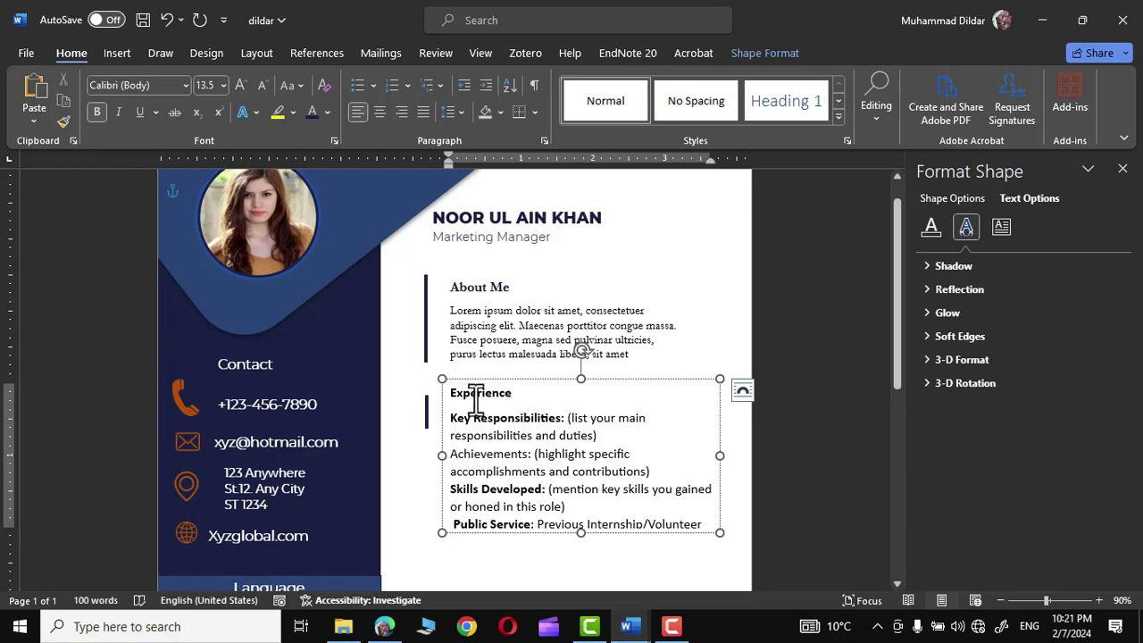
double_click(474, 397)
- Move the Experience box slightly lower beneath the About Me paragraph
click(633, 358)
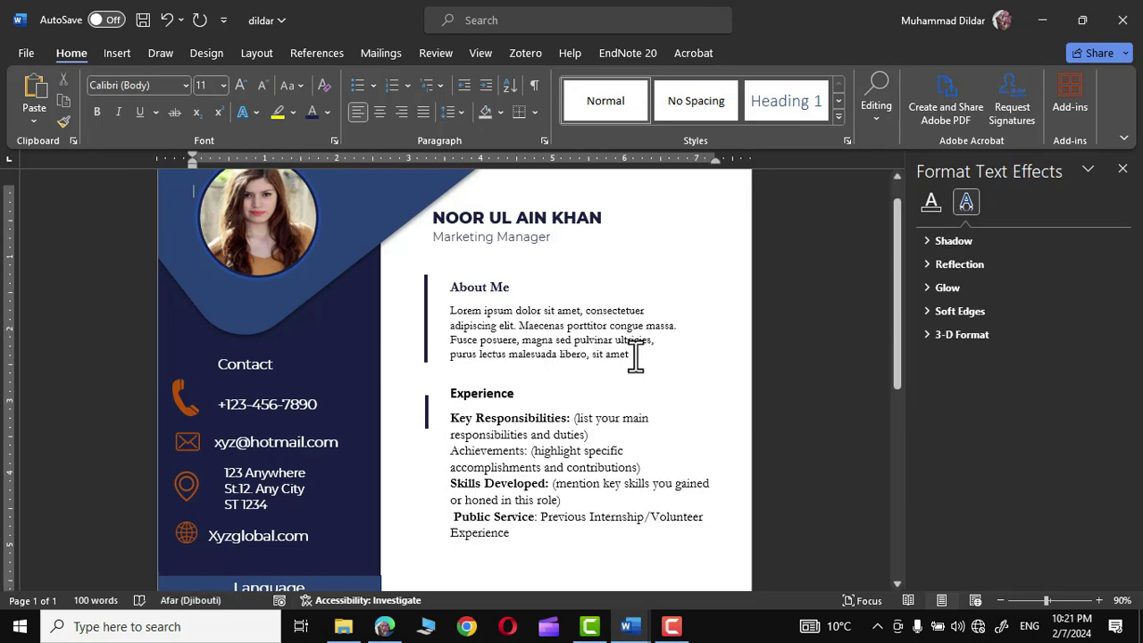
drag(633, 357, 456, 310)
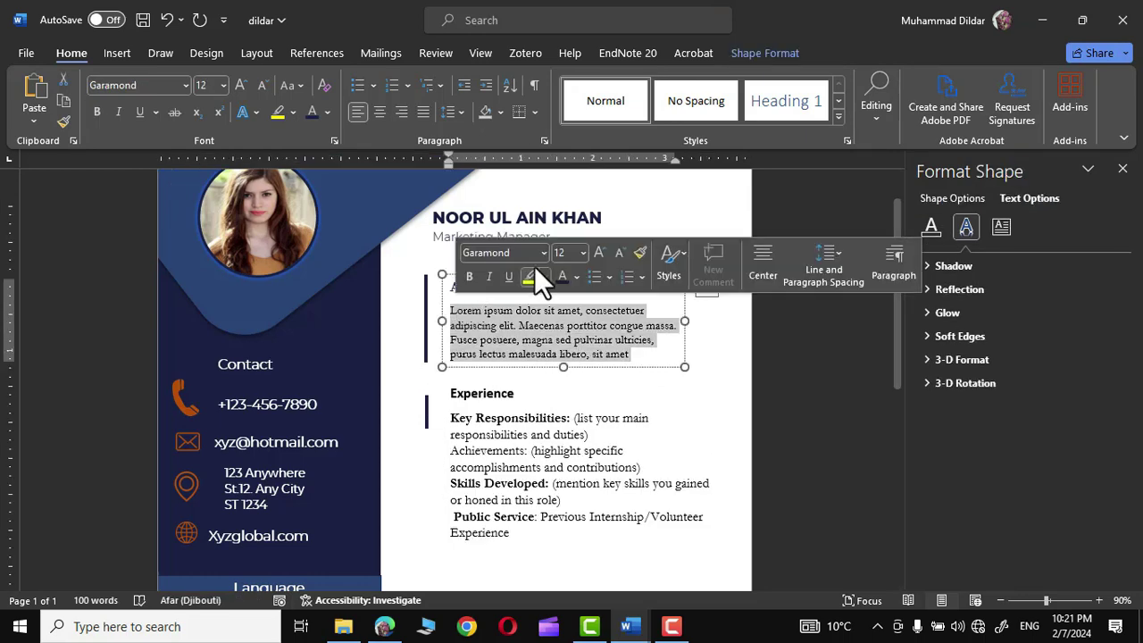
scroll(541, 249, down, 1)
click(528, 407)
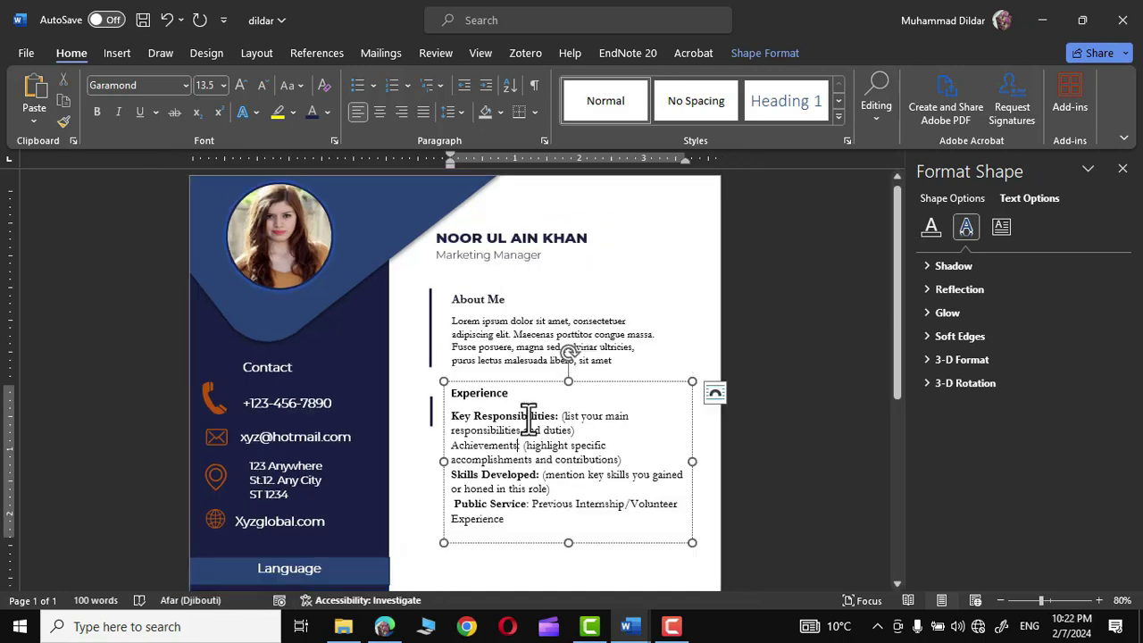
drag(596, 379, 594, 395)
click(763, 417)
scroll(762, 416, down, 5)
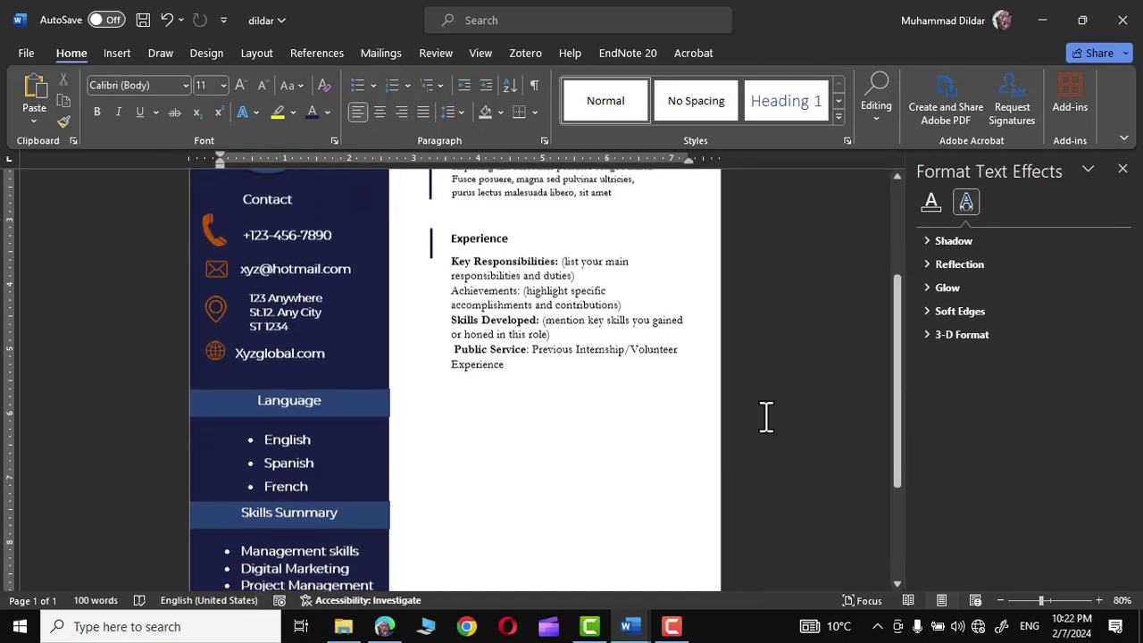
scroll(765, 416, up, 4)
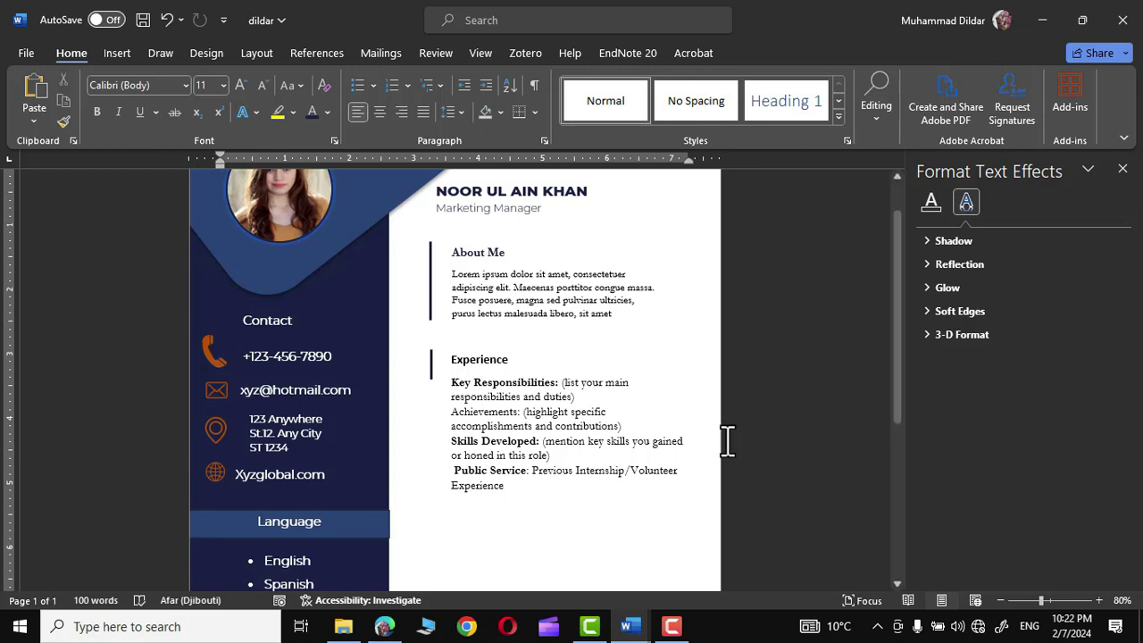
scroll(543, 528, down, 4)
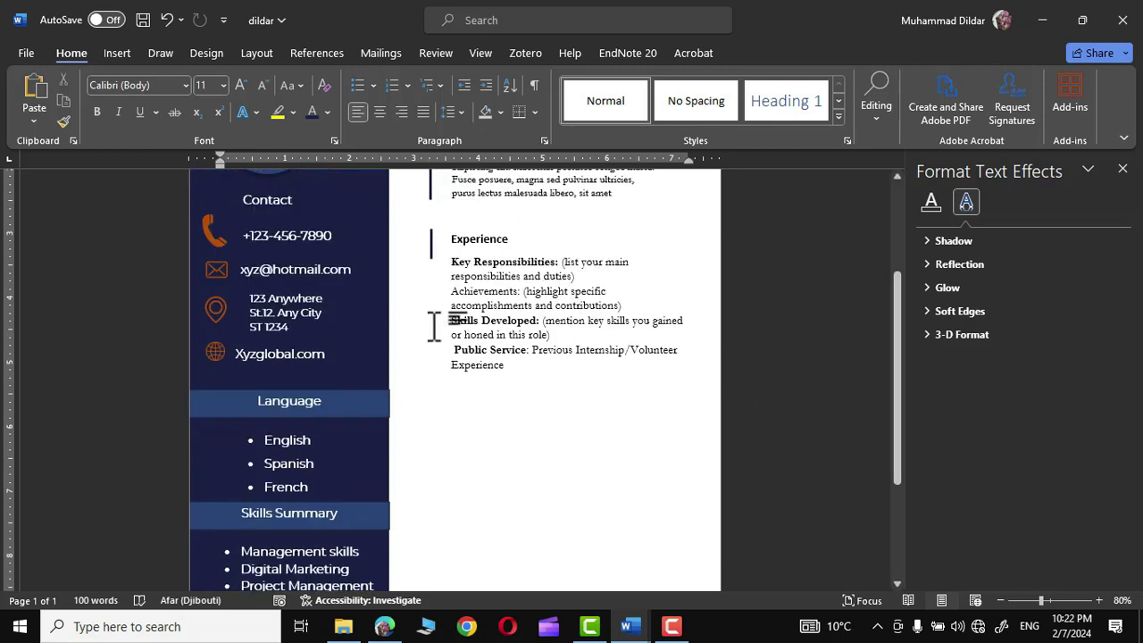
- Paste the education text box with the two university entries below Experience
click(432, 245)
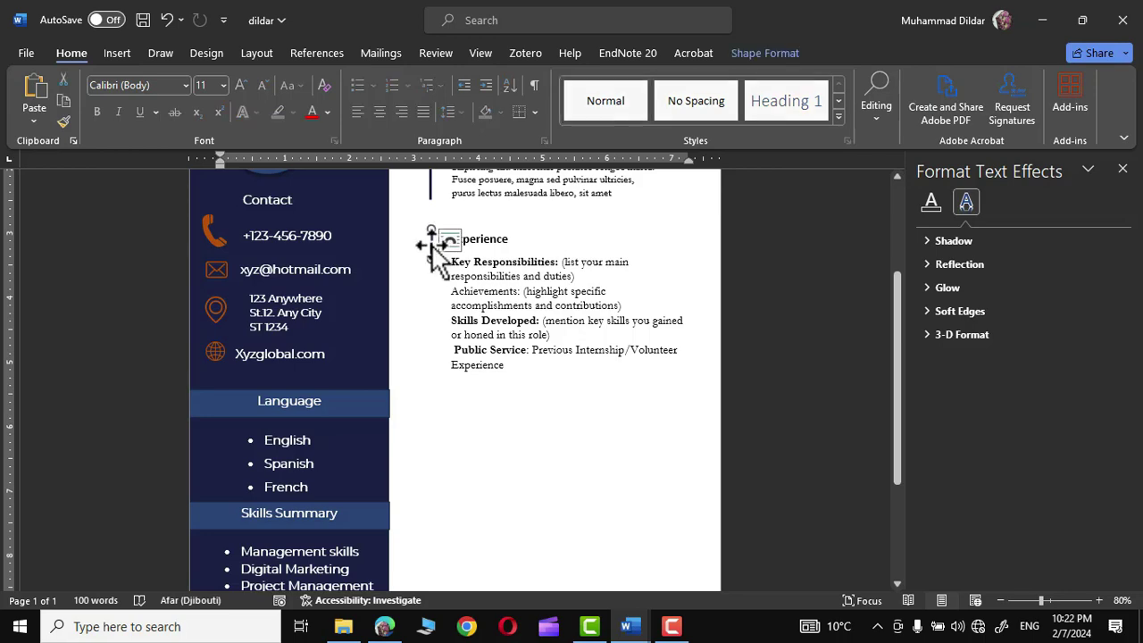
right_click(459, 344)
click(500, 128)
drag(597, 459, 622, 518)
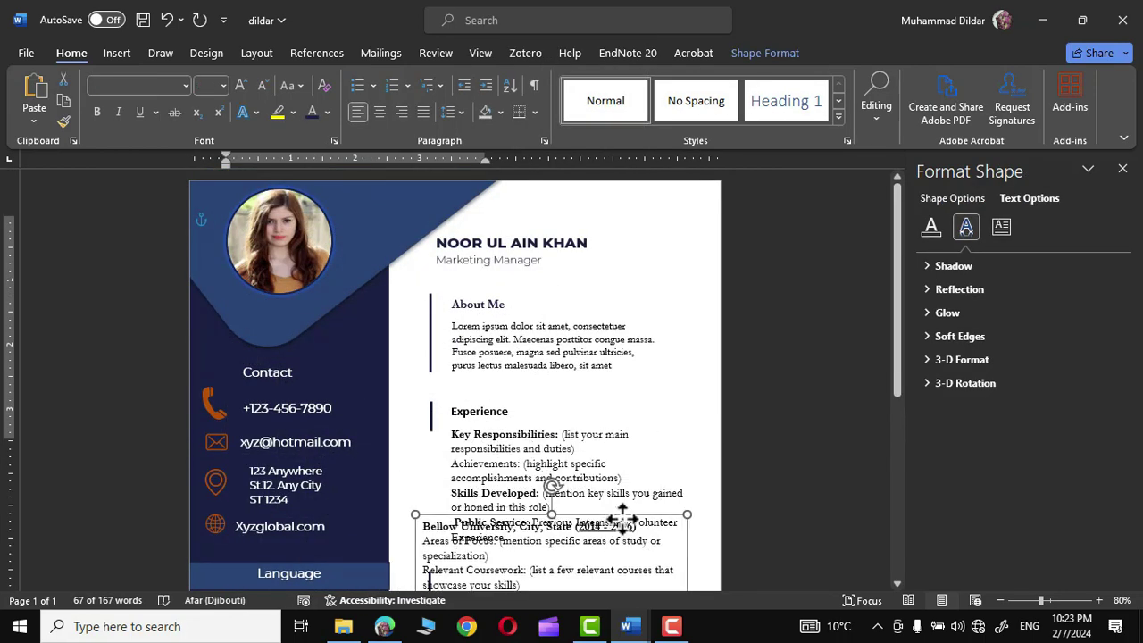
scroll(729, 391, down, 8)
scroll(643, 288, up, 1)
drag(643, 289, 643, 348)
click(824, 406)
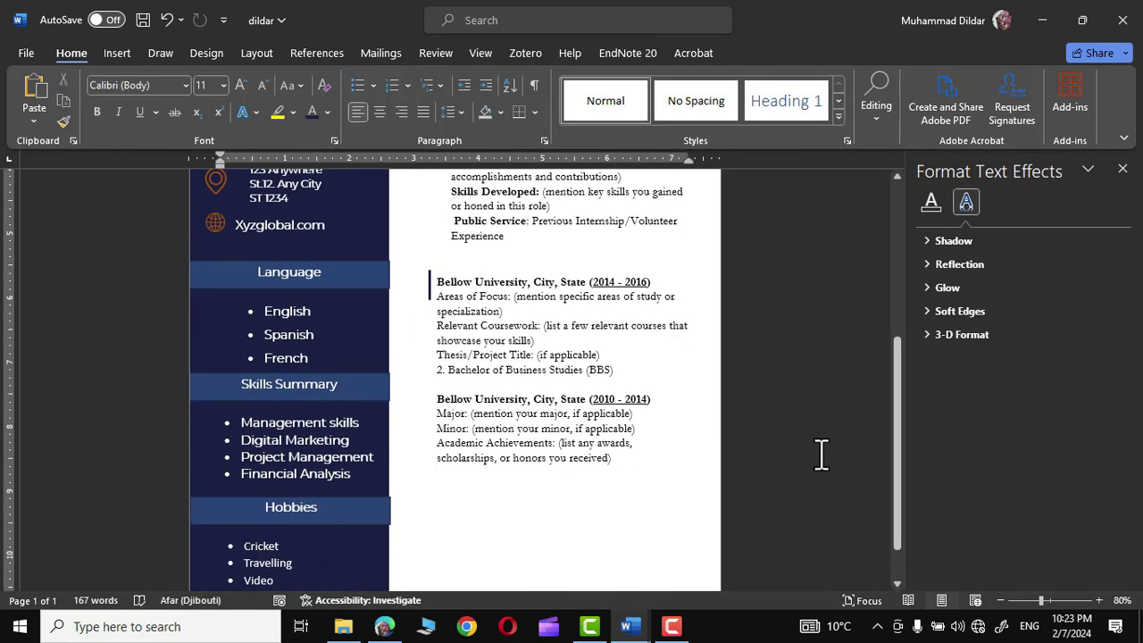
- Add a bold 'Education' heading above the entries and restore and nudge the References line into place
click(479, 329)
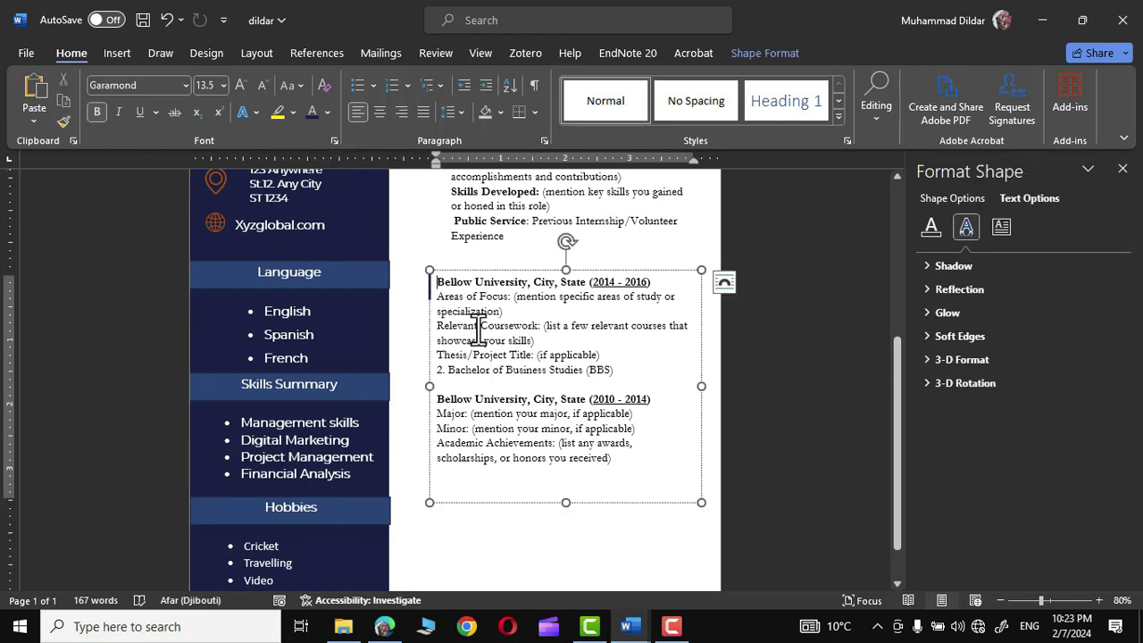
key(Return)
click(444, 284)
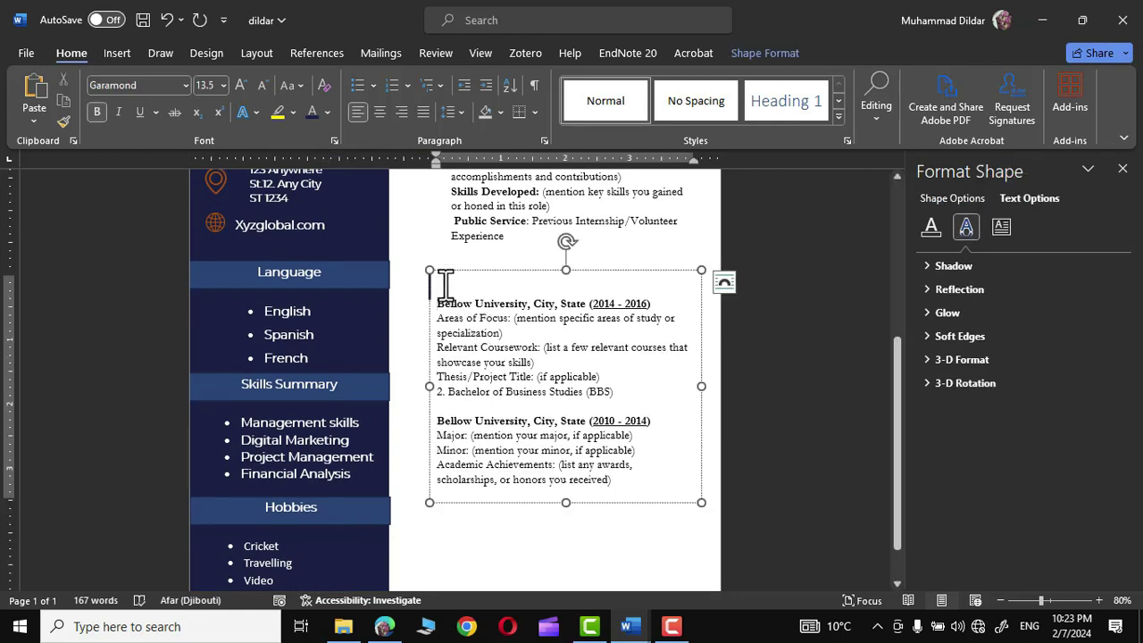
text(Education)
double_click(462, 281)
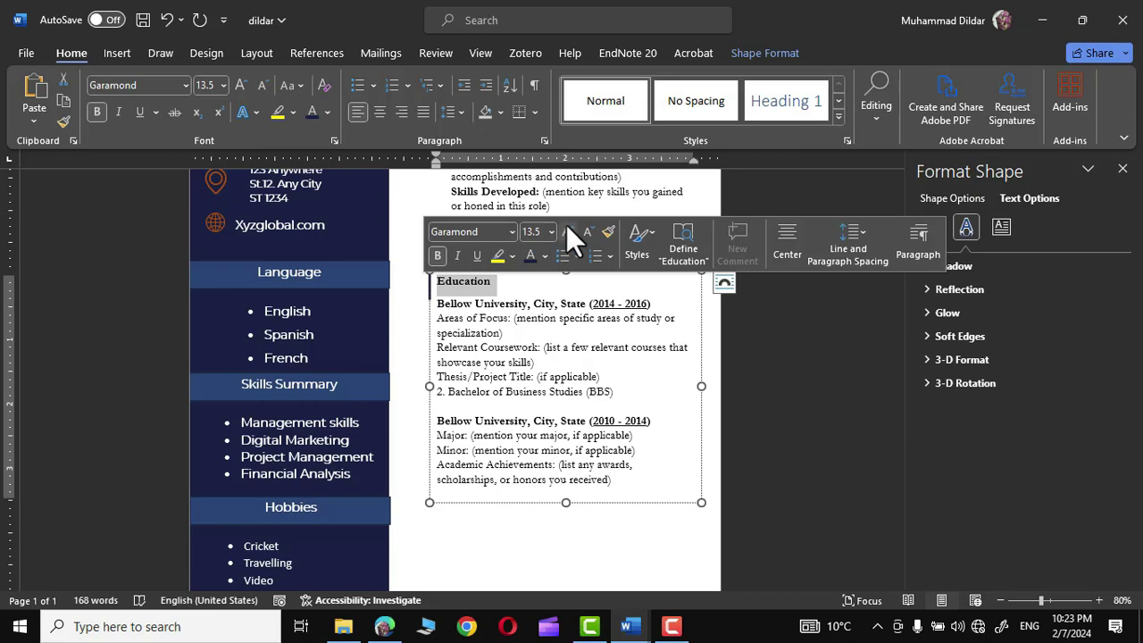
key(ctrl+z)
key(ctrl+z)
key(ctrl+z)
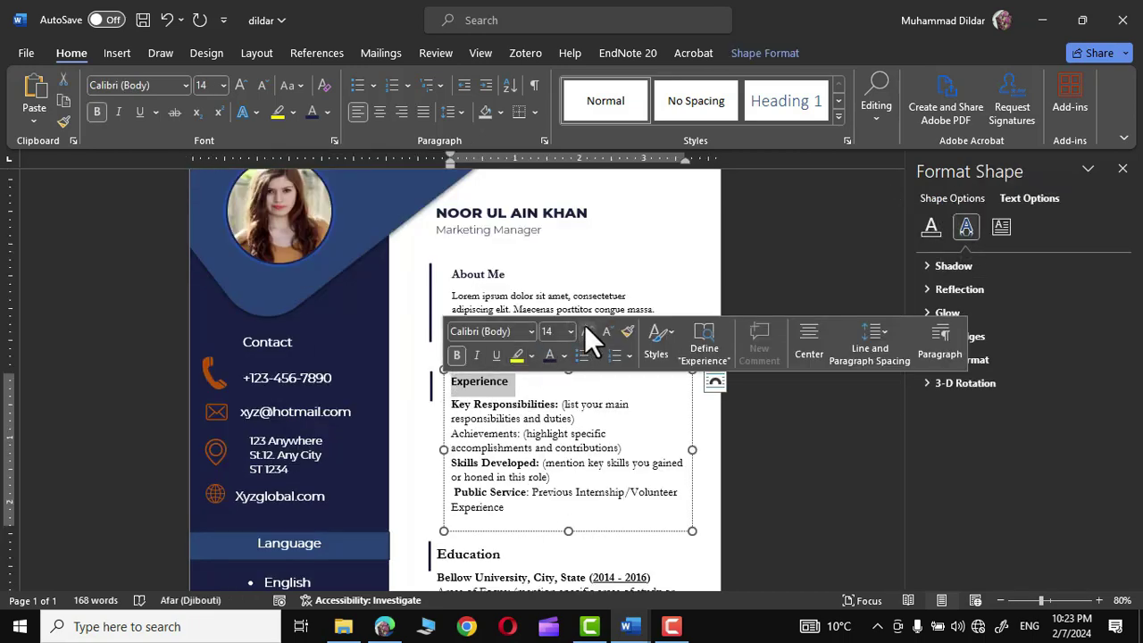
key(ctrl+y)
key(ctrl+y)
key(ctrl+y)
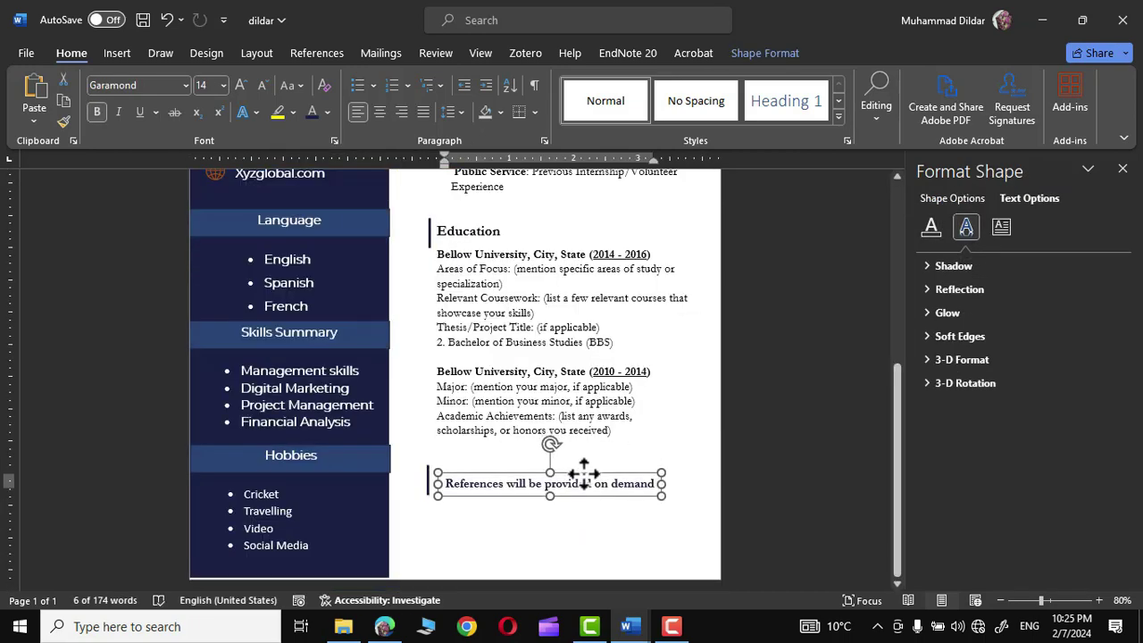
drag(584, 474, 583, 471)
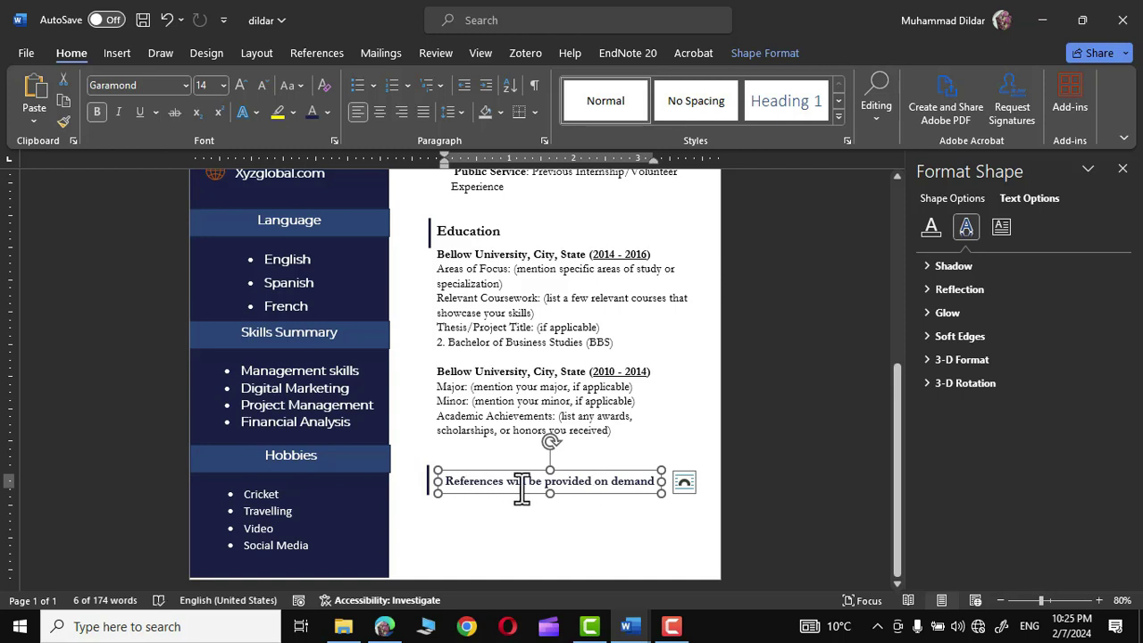
- Select the About Me and Experience text boxes and review their sizes in the Font Size list
click(782, 503)
scroll(781, 503, up, 5)
scroll(782, 503, down, 5)
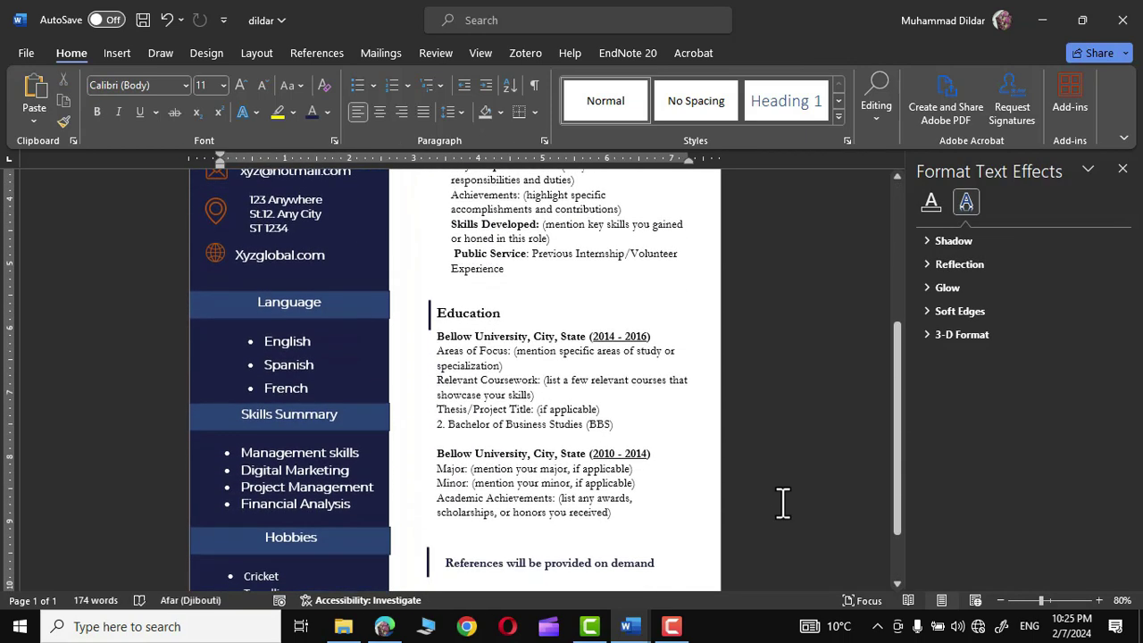
scroll(782, 503, up, 5)
scroll(782, 503, down, 5)
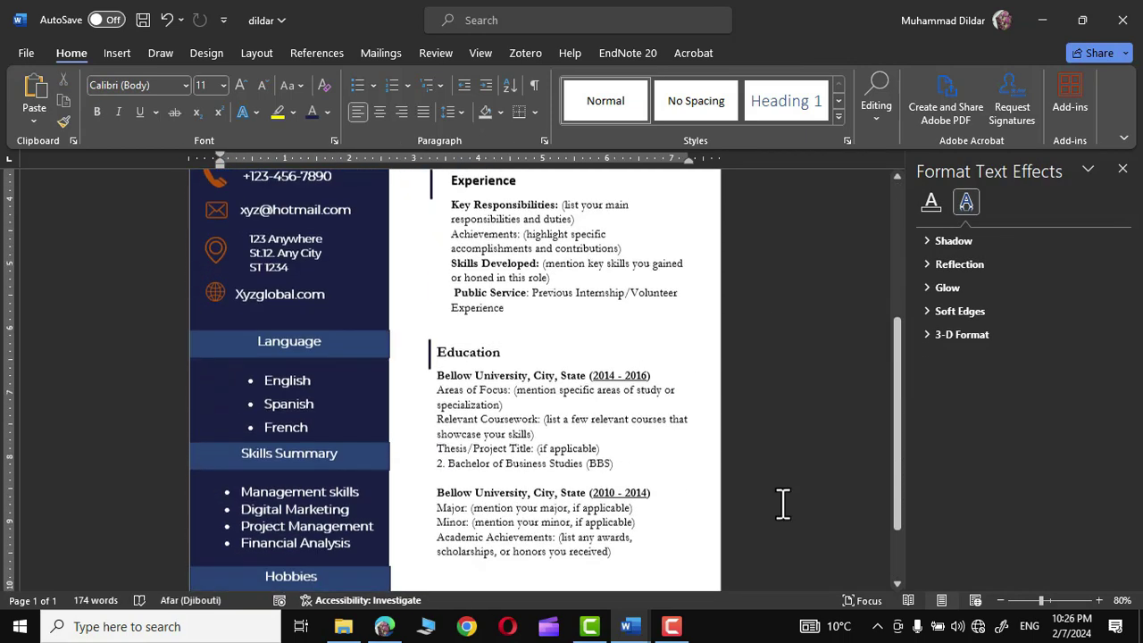
scroll(782, 503, up, 5)
scroll(783, 503, up, 1)
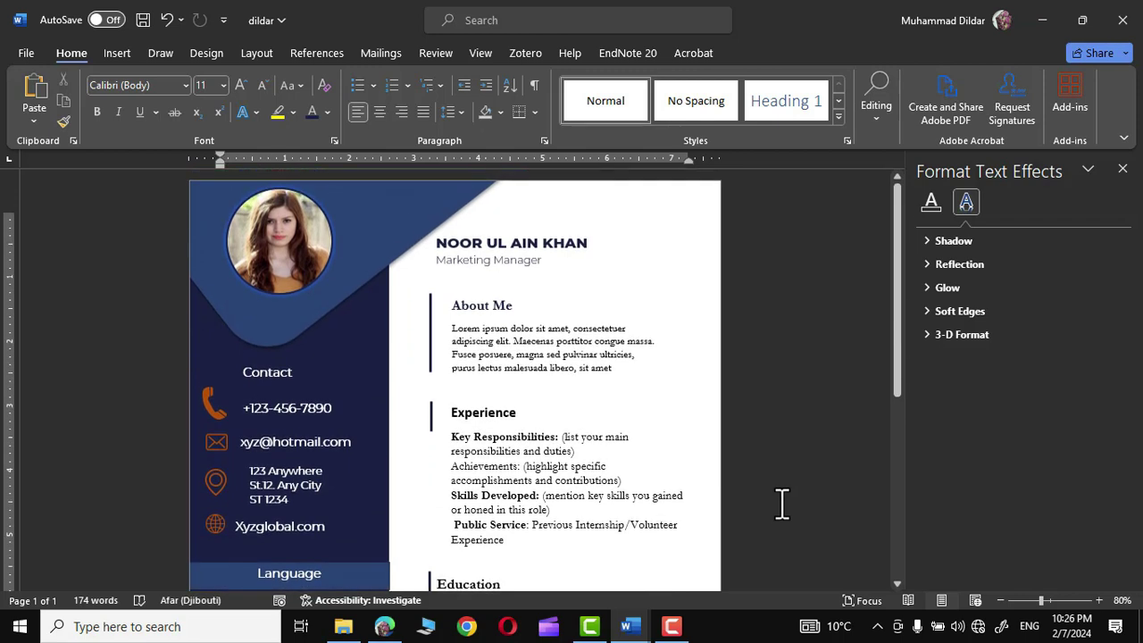
click(493, 356)
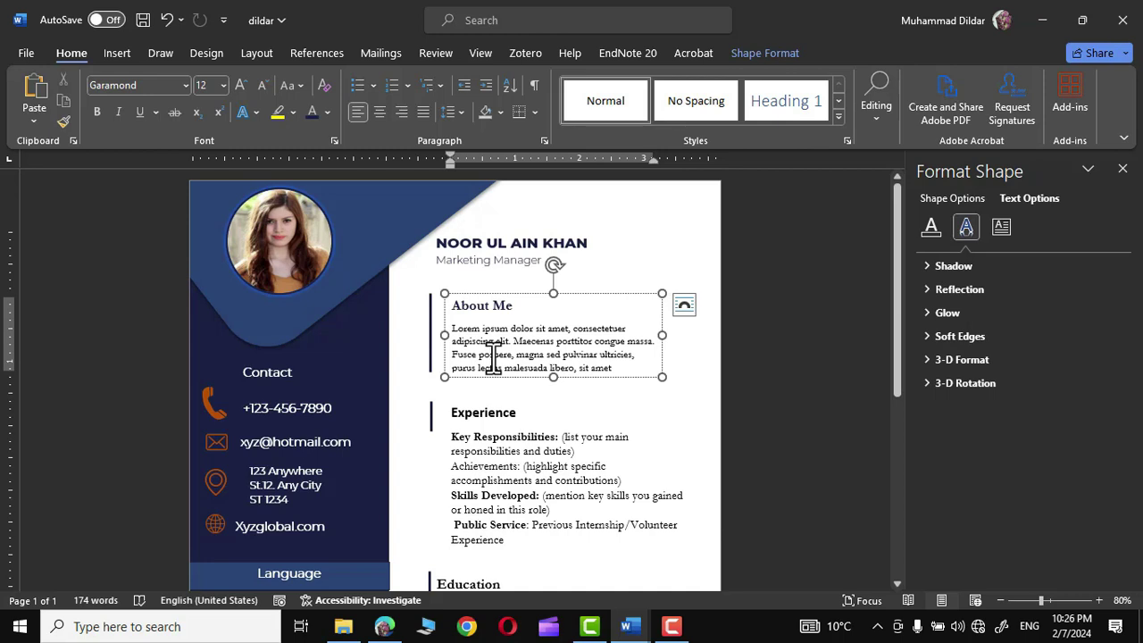
click(498, 467)
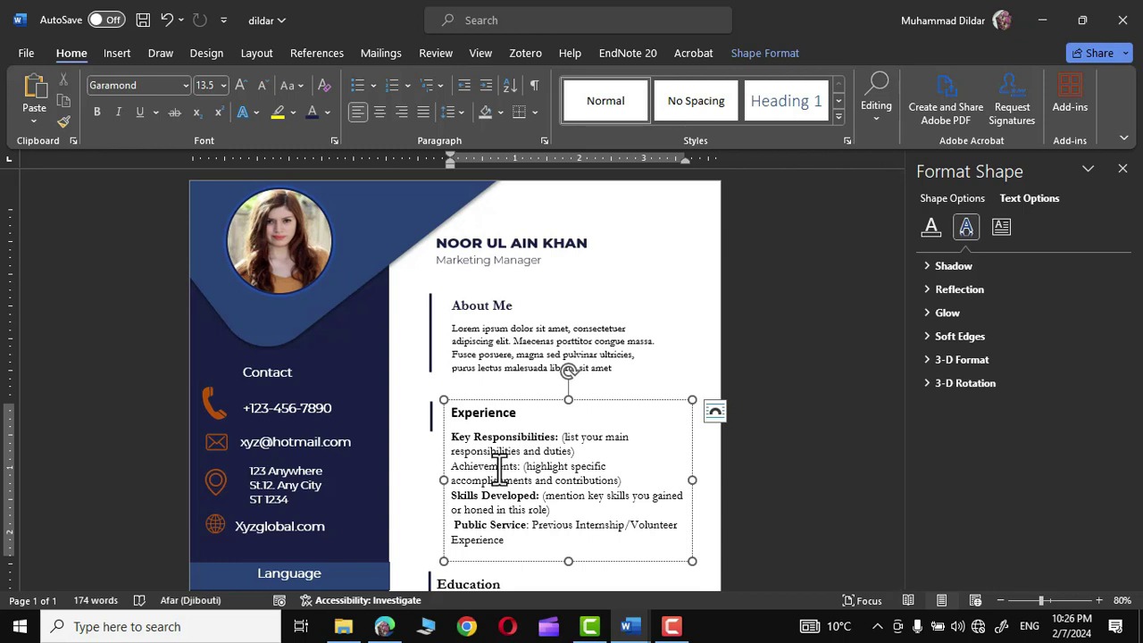
click(224, 84)
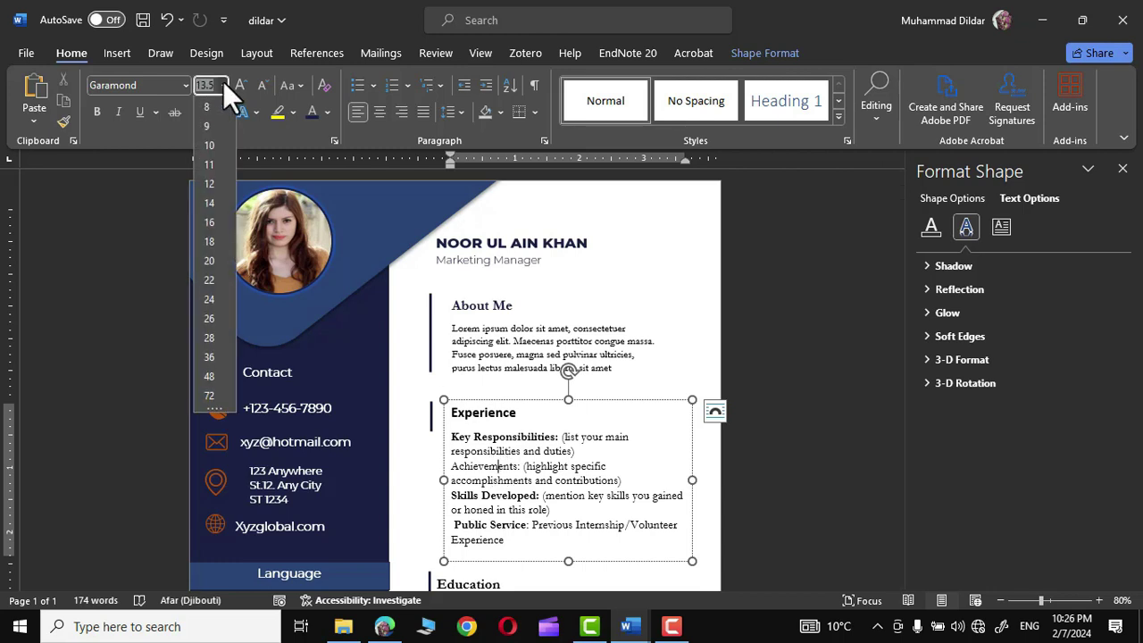
click(211, 202)
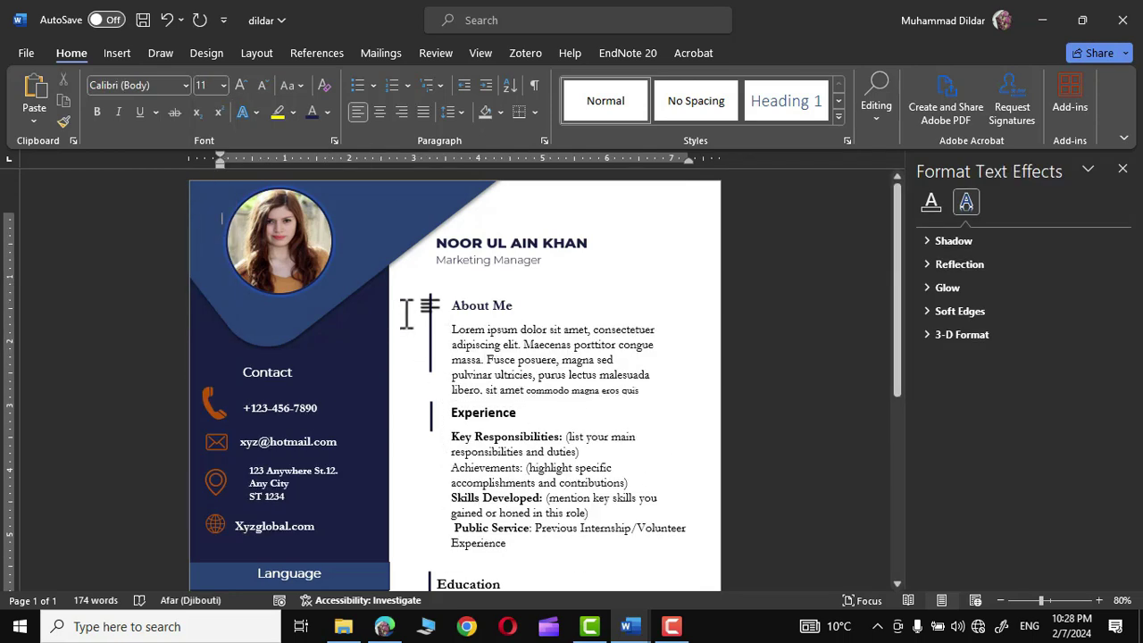
- Save the CV document as 'dildar'
scroll(407, 312, down, 8)
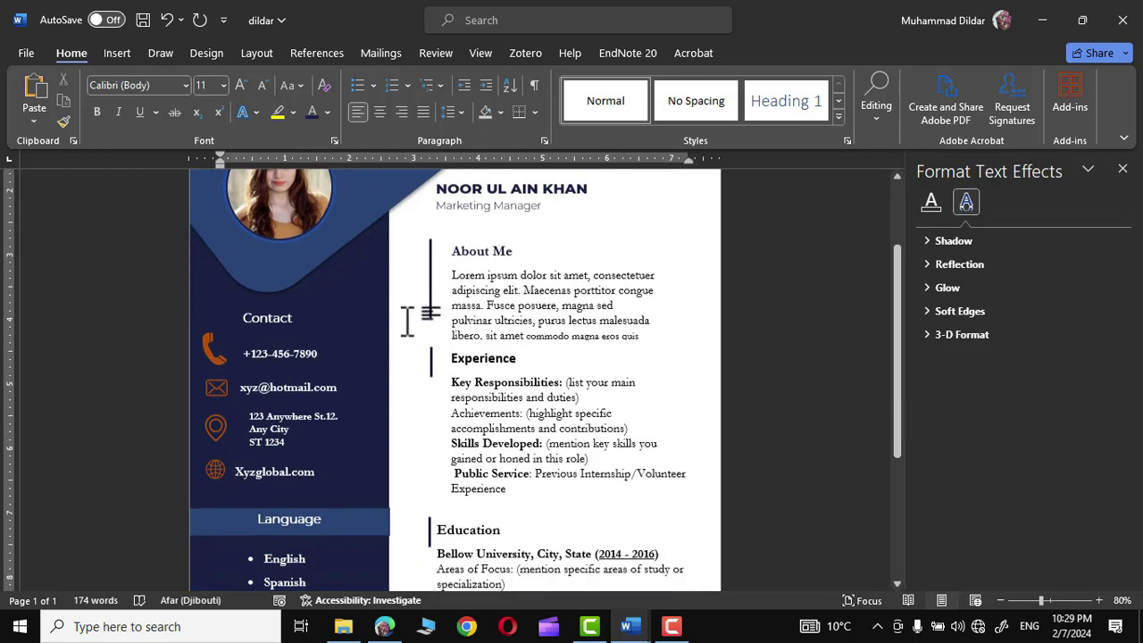
scroll(823, 506, up, 8)
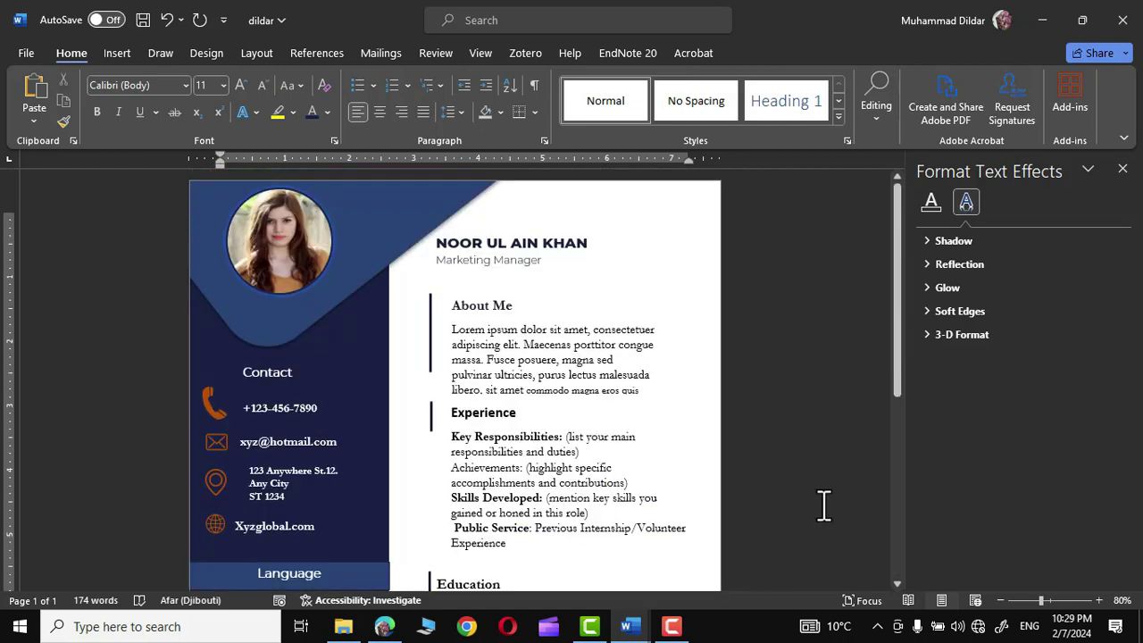
key(ctrl+s)
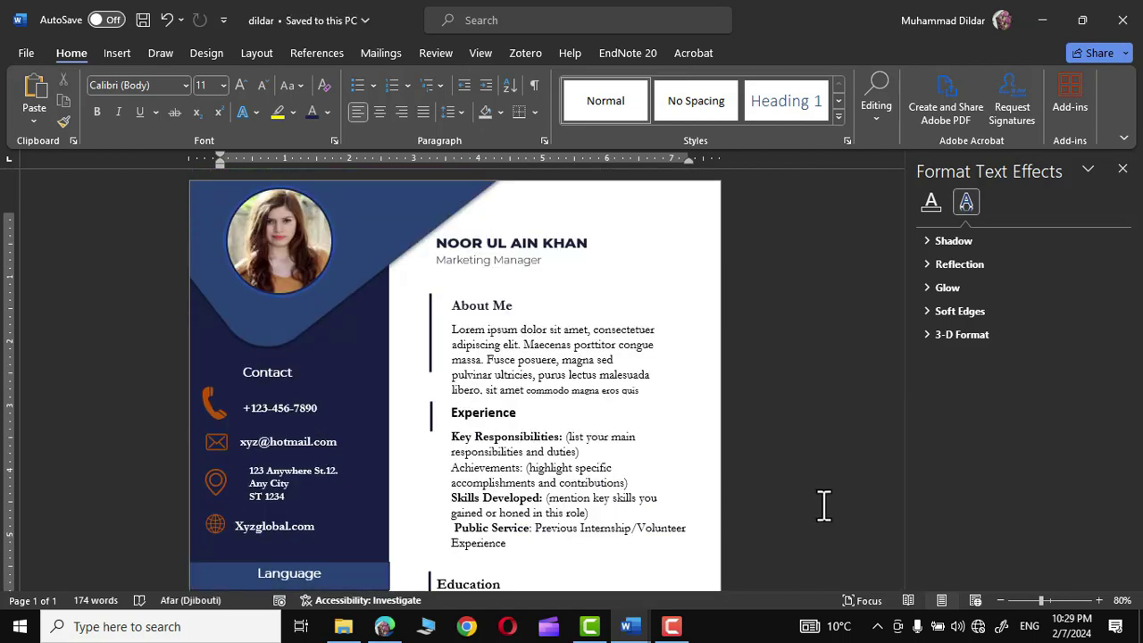
- Save the CV as an Adobe PDF named after the candidate in the Desktop CVs folder
click(23, 53)
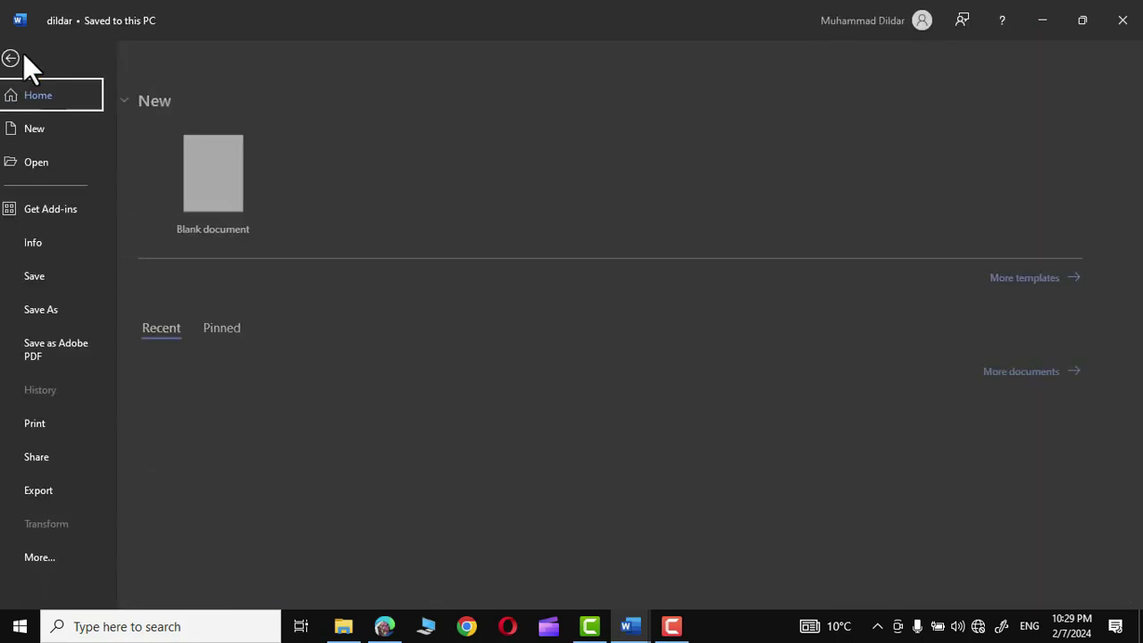
click(23, 55)
click(24, 53)
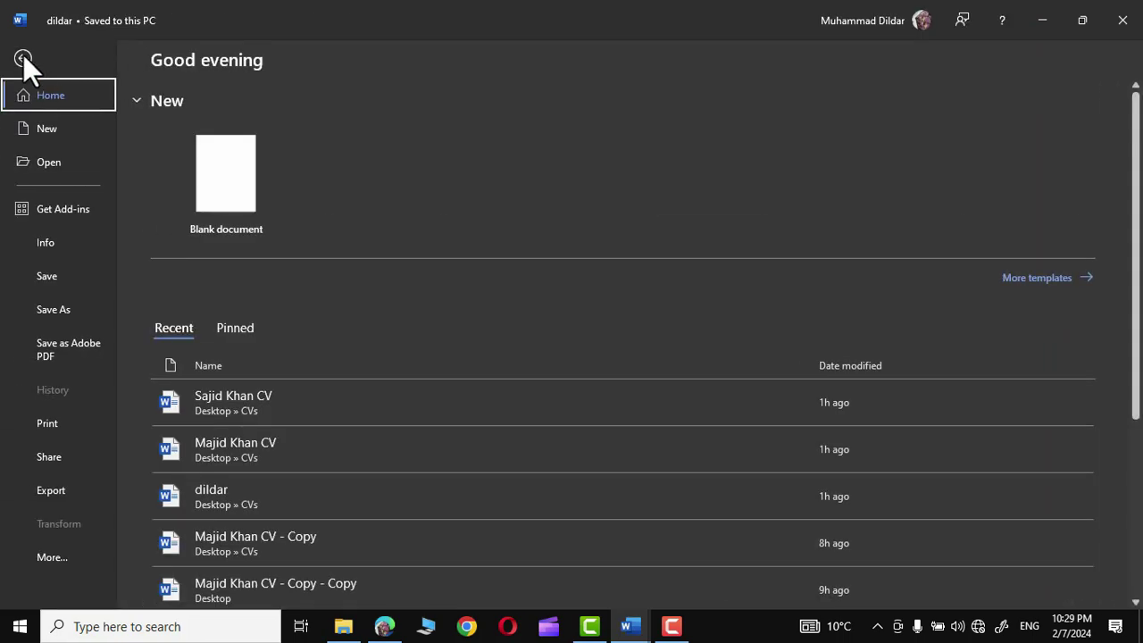
click(62, 348)
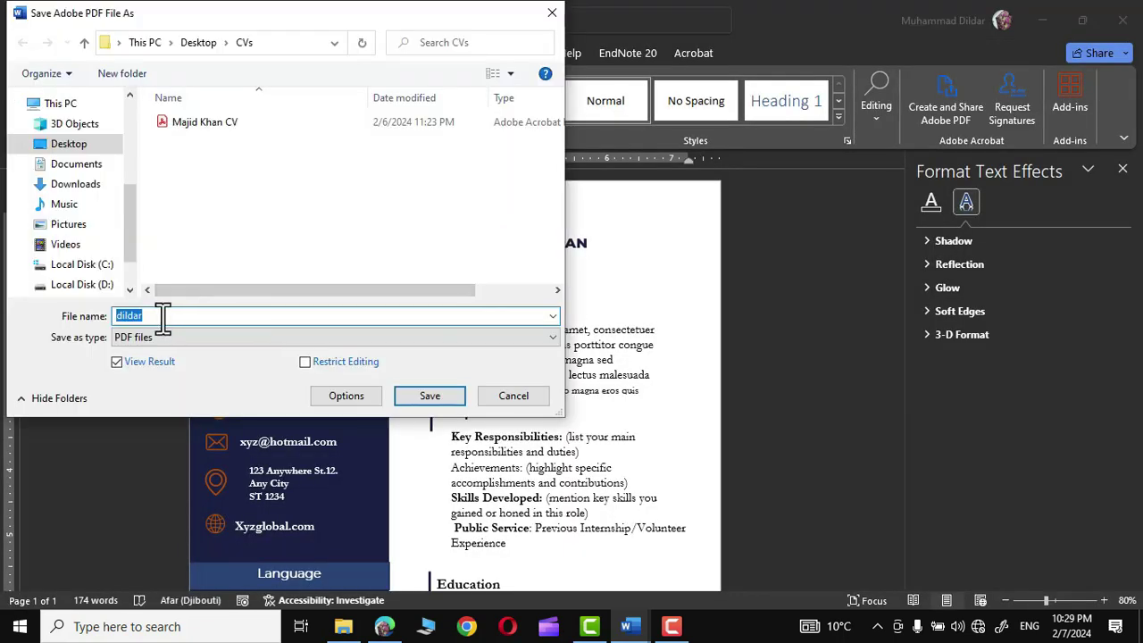
click(162, 315)
click(420, 396)
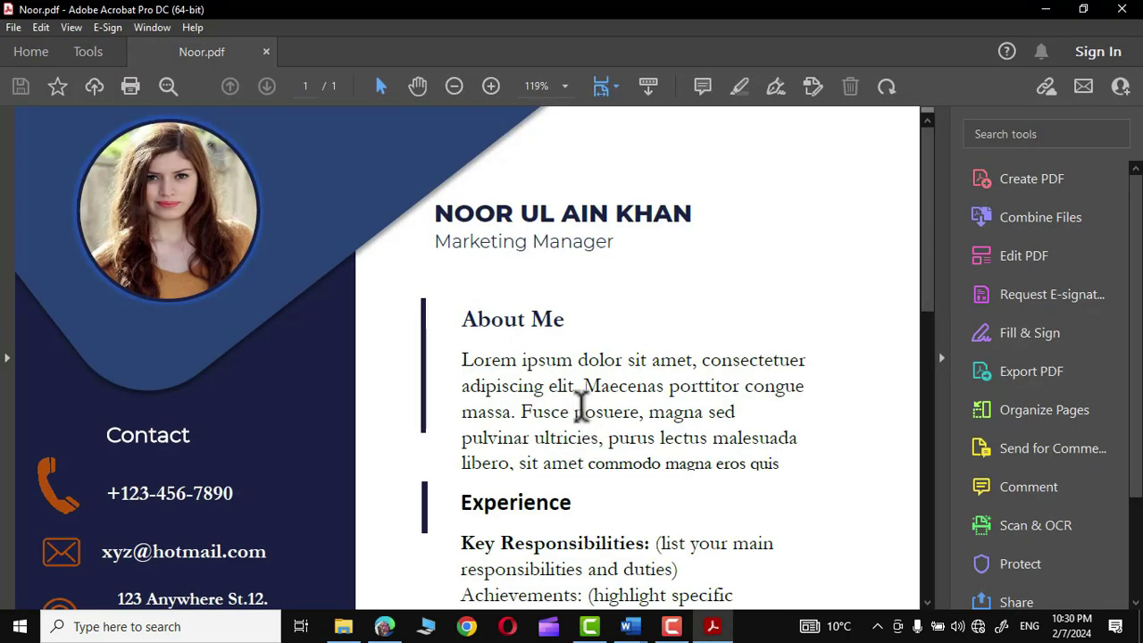
- Scroll through the exported PDF in Acrobat from the header down to the References line
scroll(548, 370, down, 15)
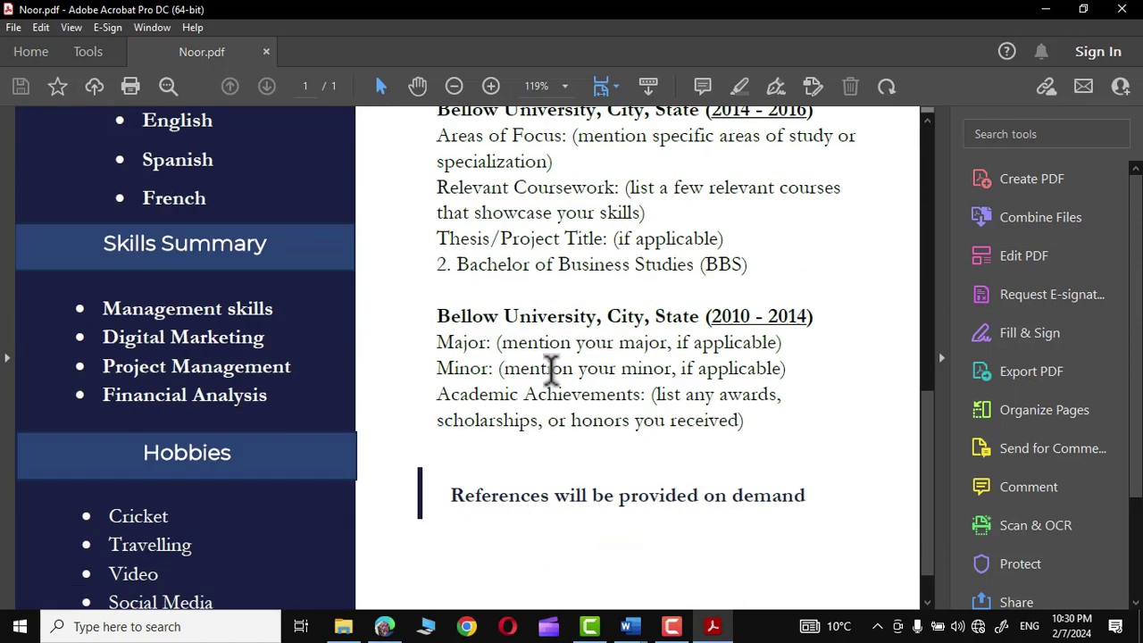
scroll(552, 370, down, 2)
scroll(552, 370, up, 8)
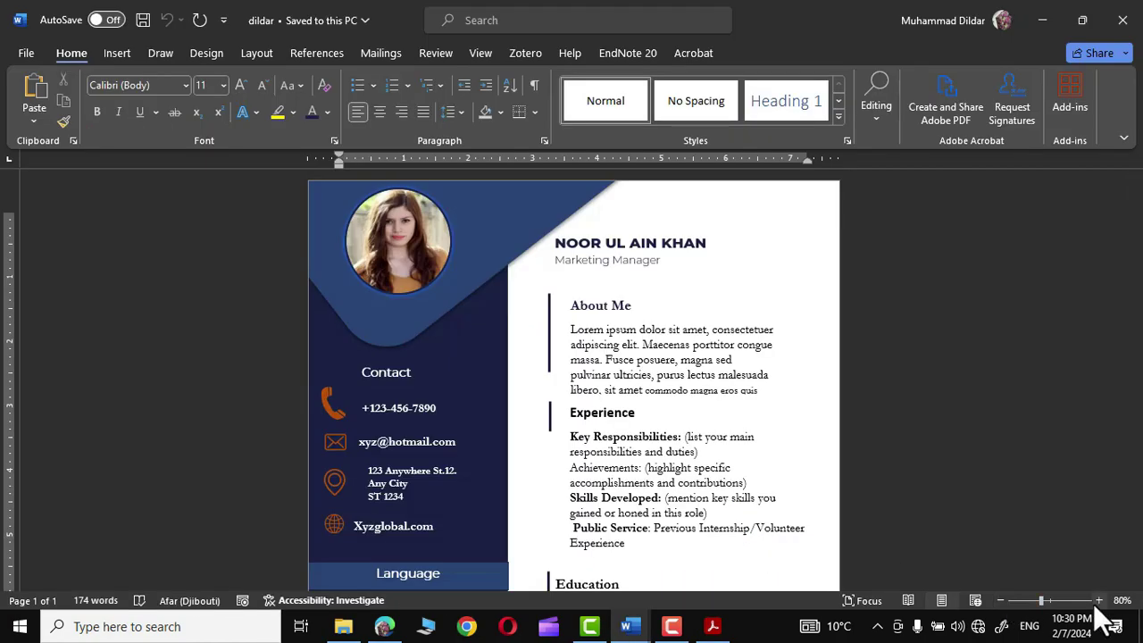
click(1098, 600)
click(1099, 600)
click(1099, 600)
click(1098, 600)
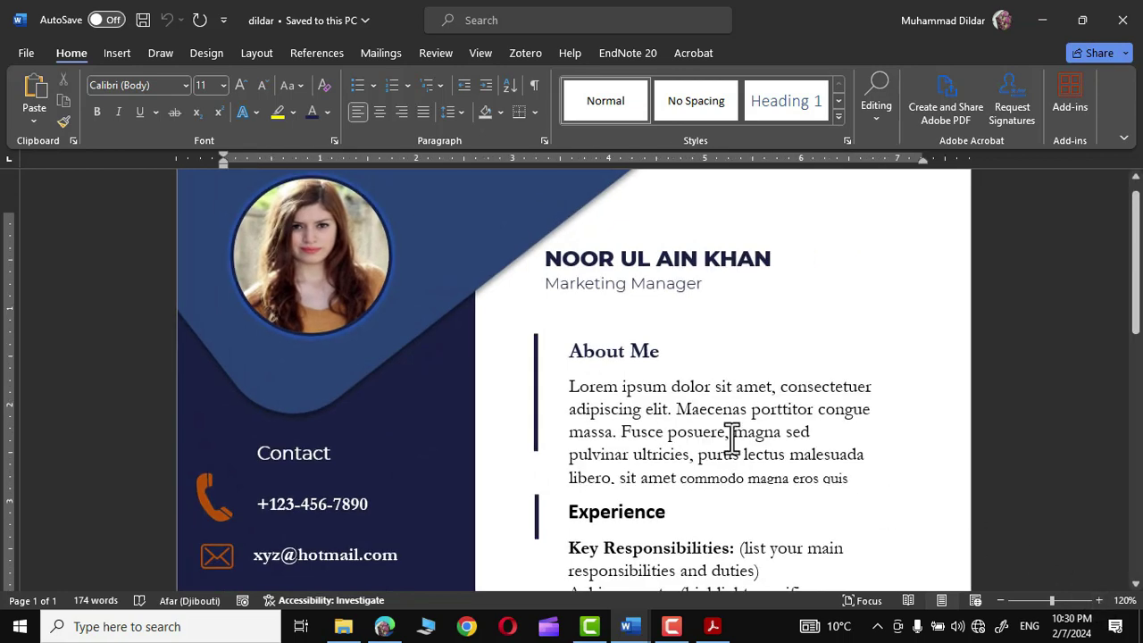
scroll(446, 384, down, 5)
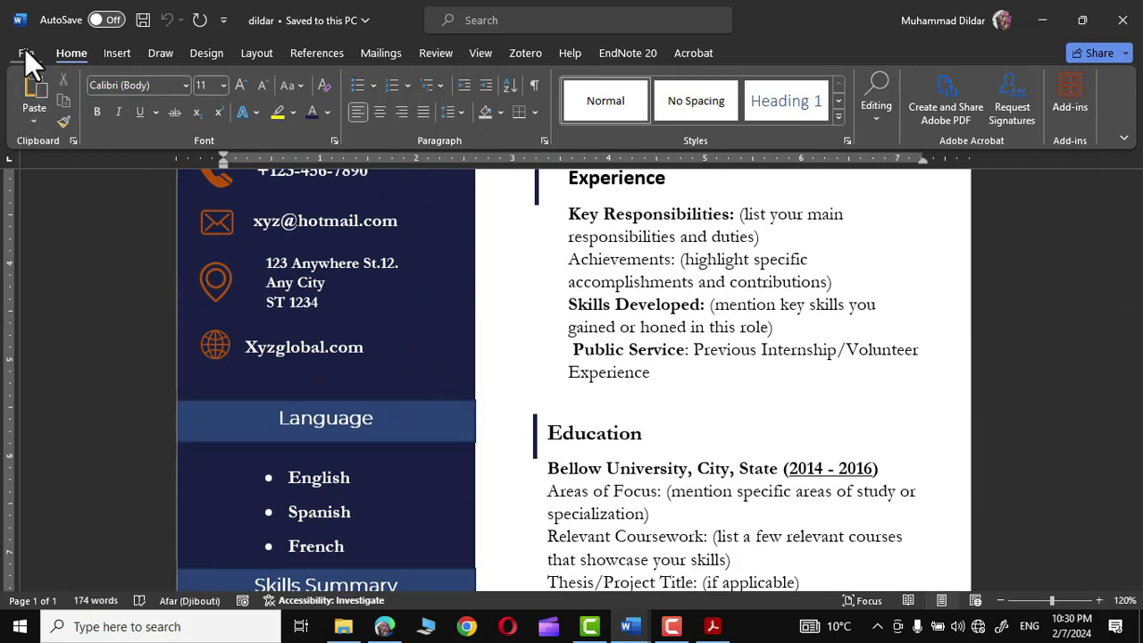
click(25, 49)
click(56, 422)
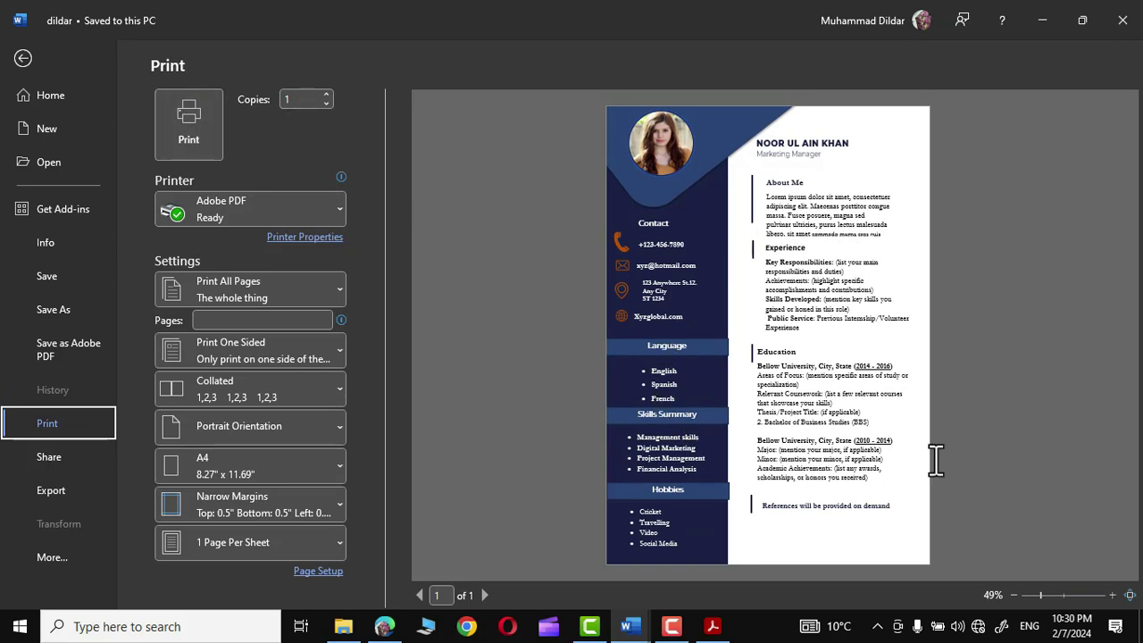
key(Escape)
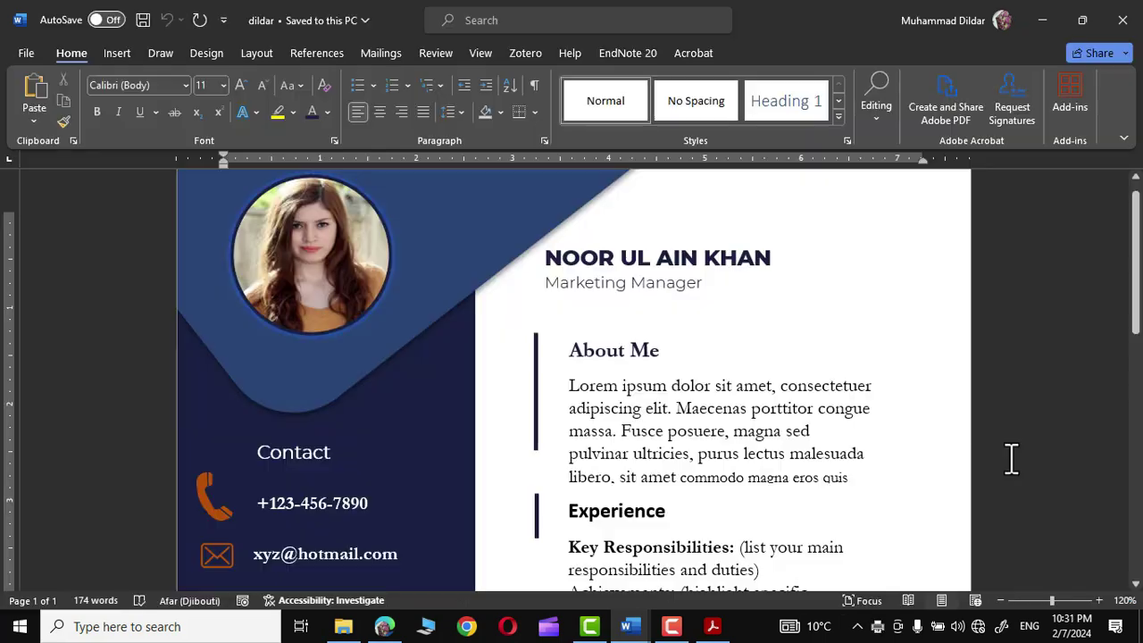